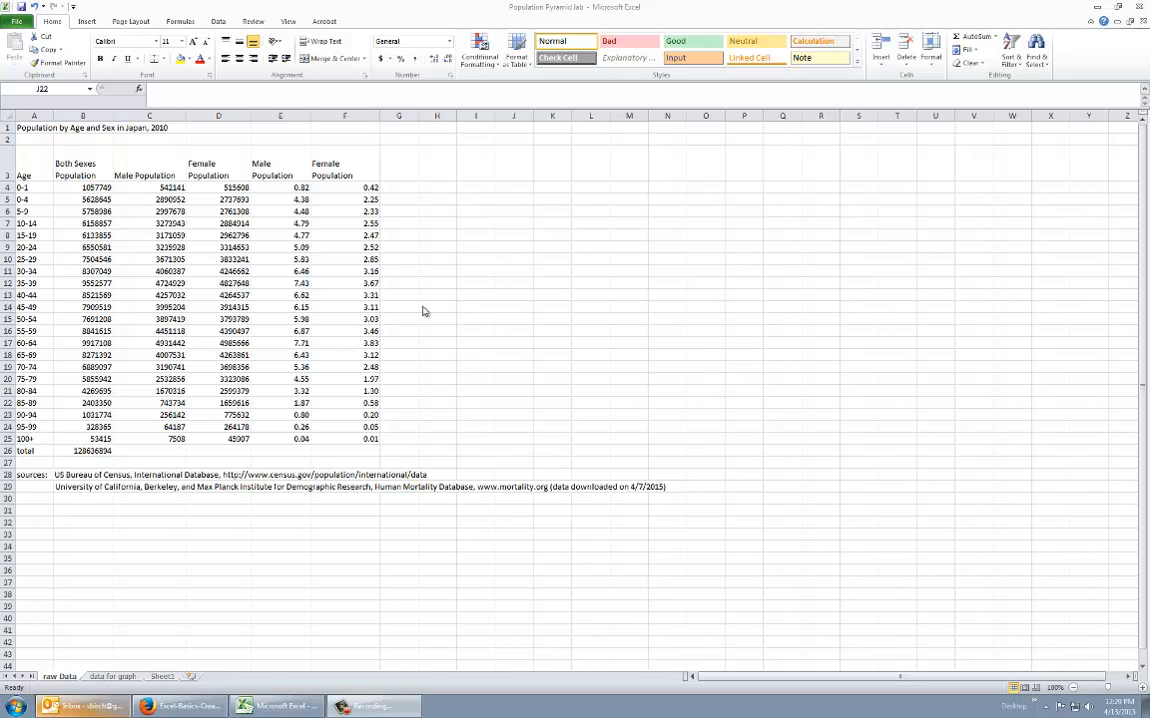
Step: Delete columns E and F, the second pair of male and female population figures, from the raw Data sheet
left_click(127, 583)
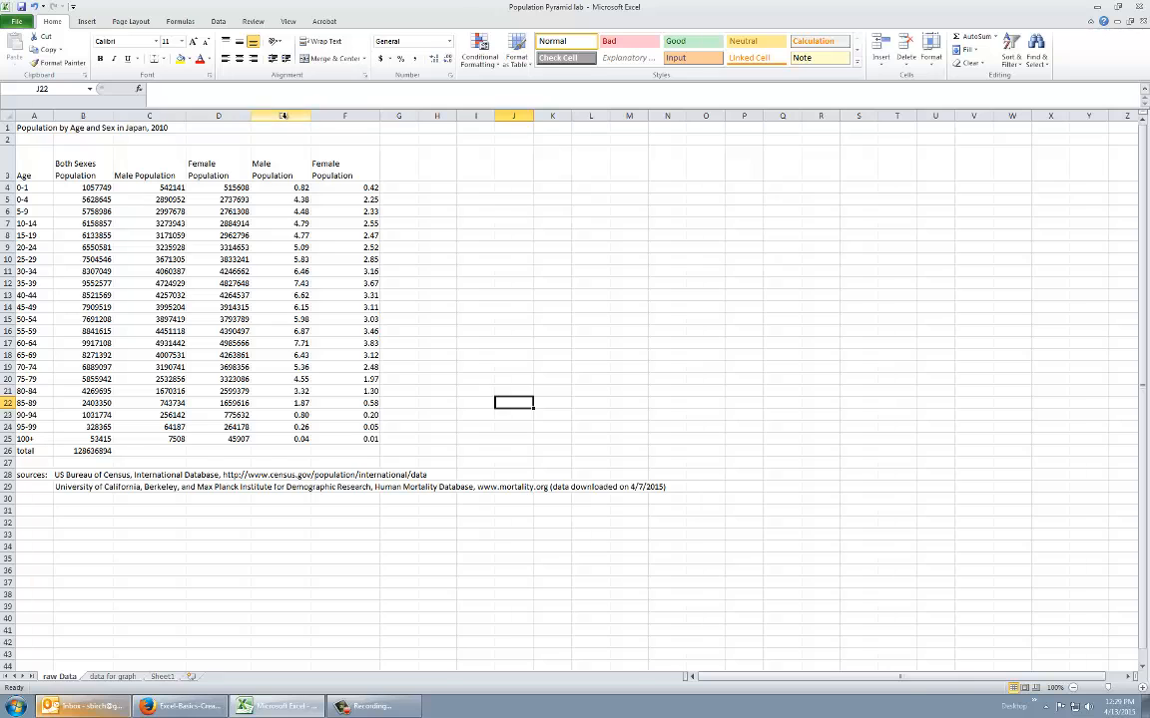
left_click_drag(281, 116, 361, 117)
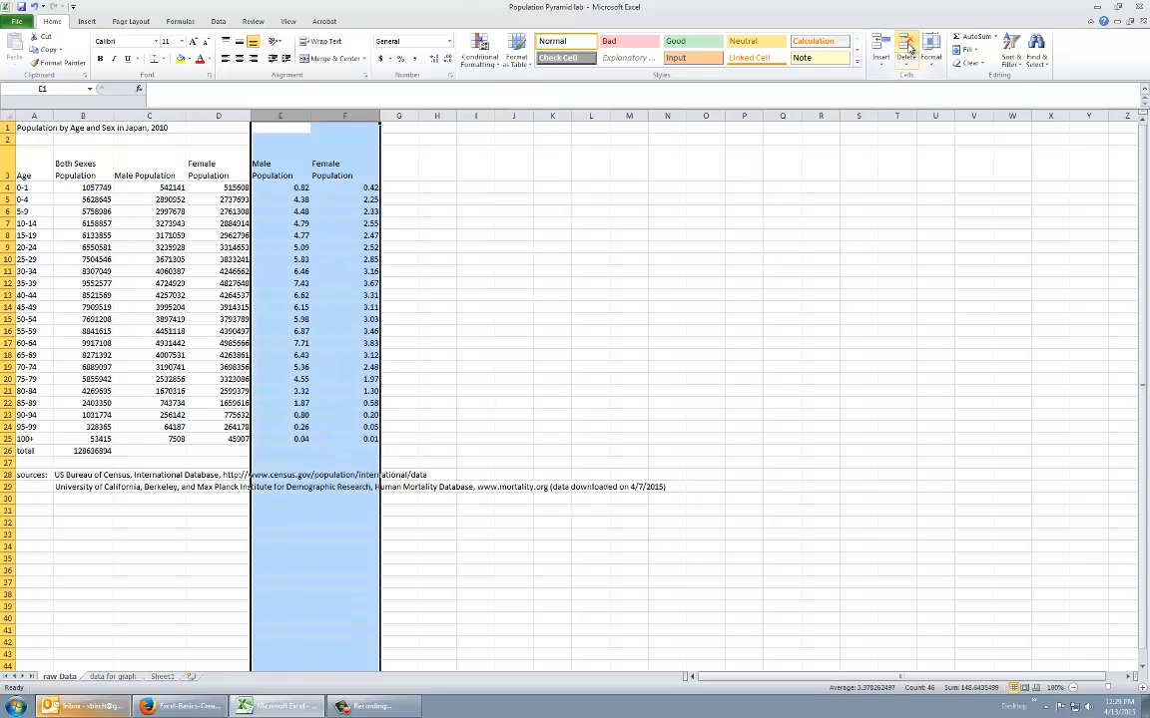
left_click(909, 47)
left_click(716, 222)
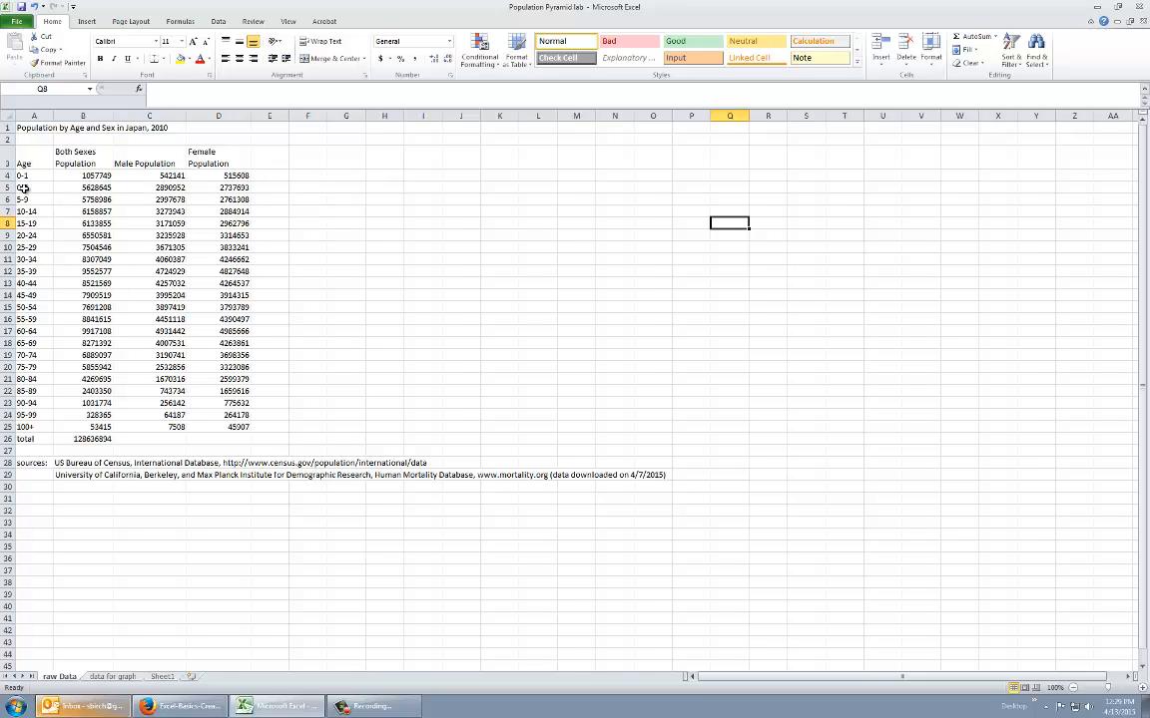
Step: Enter the formula =B4+B5 in cell F5 to combine the 0-1 and 0-4 both-sexes populations
left_click(313, 188)
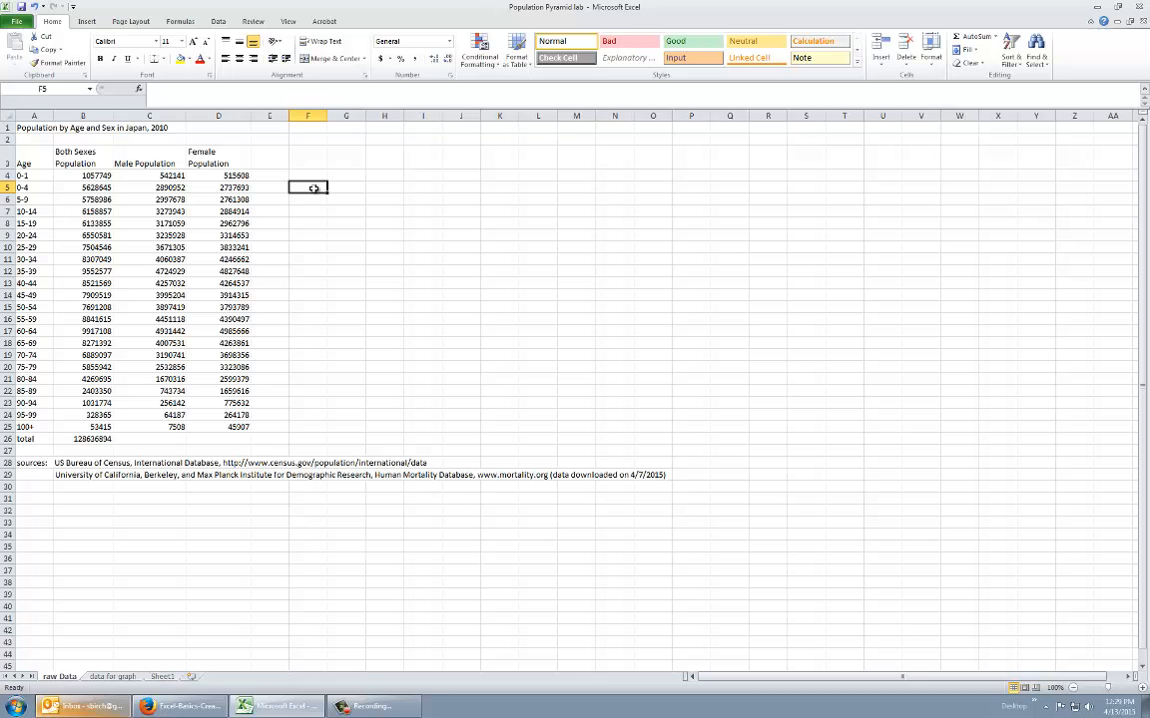
type("=")
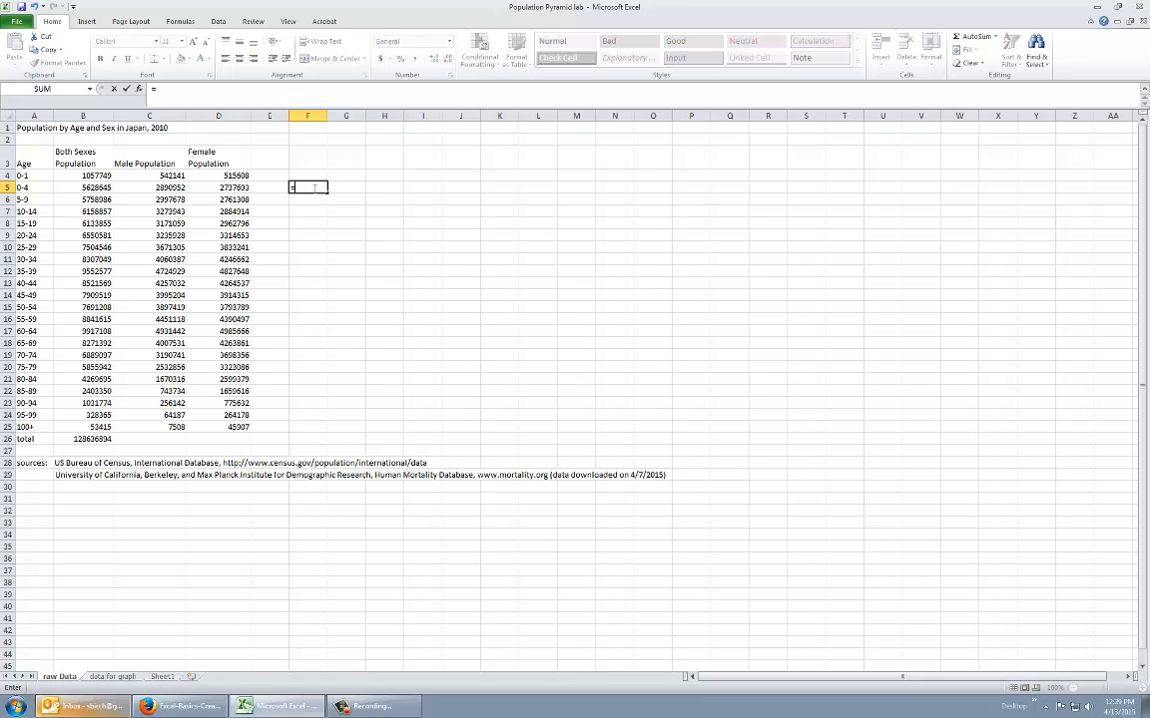
left_click(97, 175)
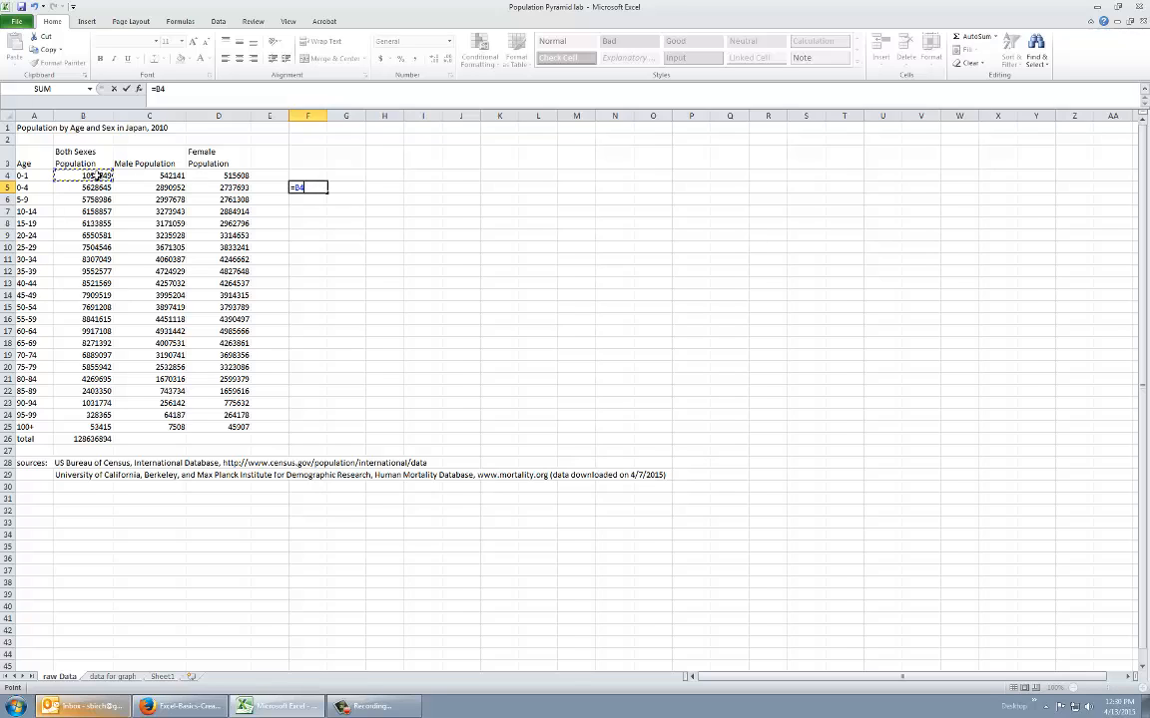
type("+")
left_click(96, 188)
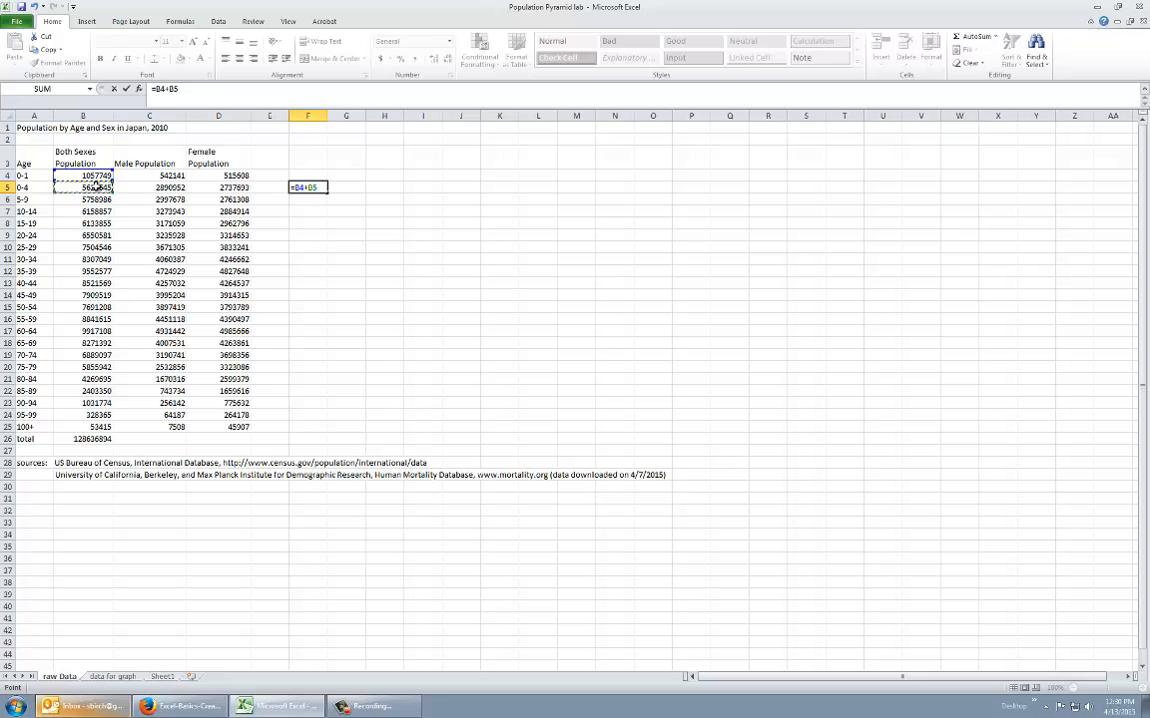
key("Return")
Step: Enter the formula =C4+C5 in cell G5 to combine the male populations of the two youngest age groups
left_click(350, 190)
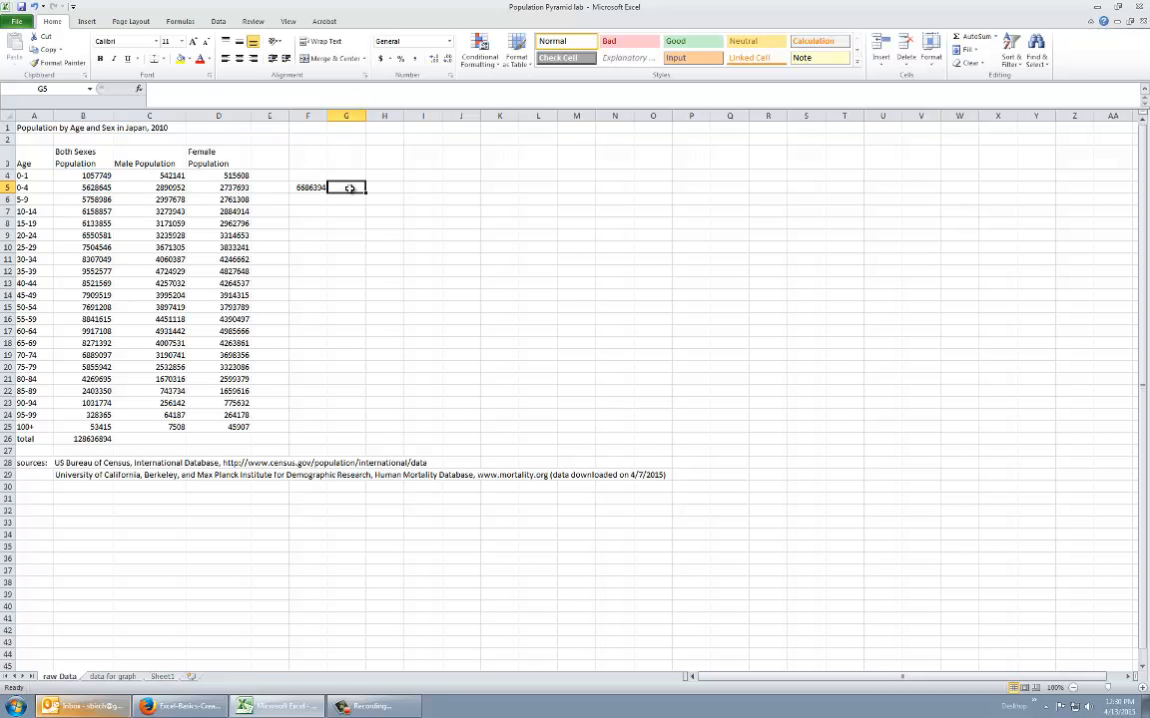
type("=")
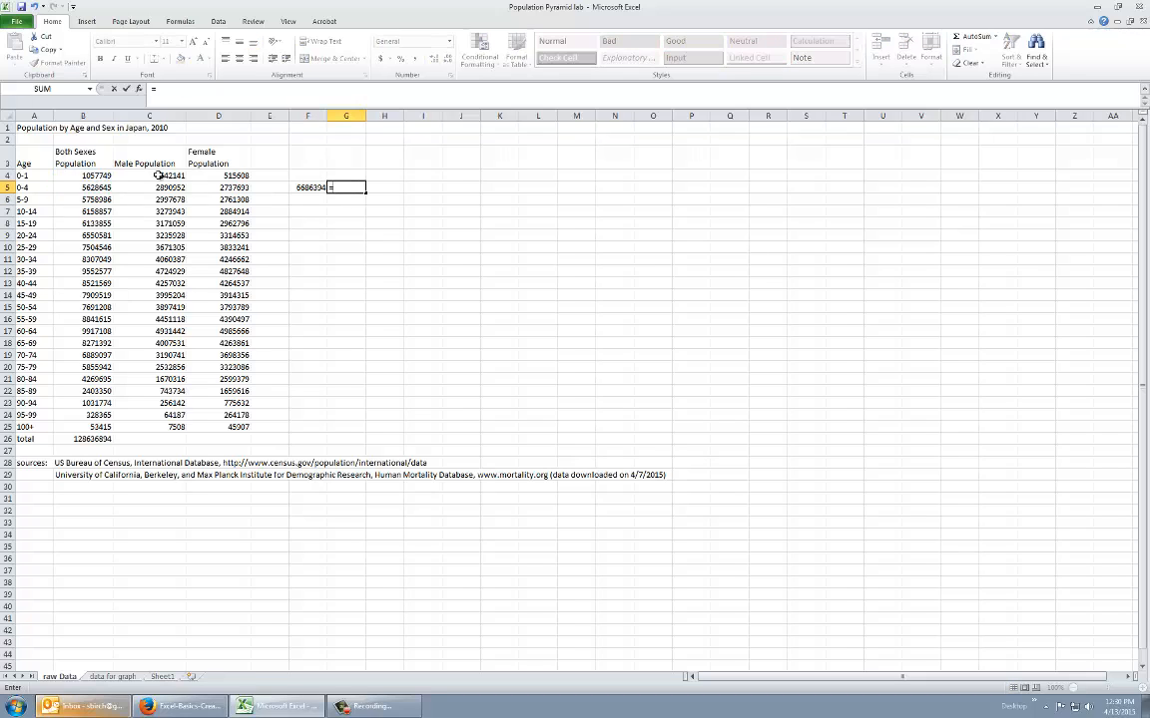
left_click(169, 175)
type("+")
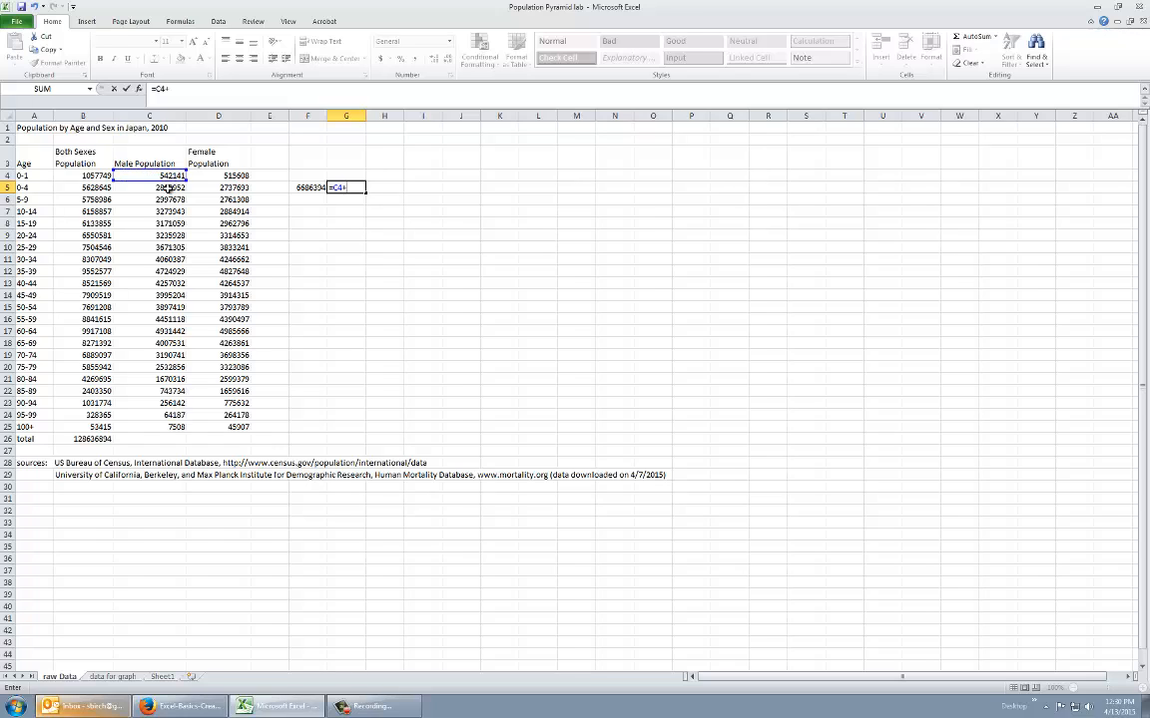
left_click(170, 188)
key("Return")
Step: Enter the formula =D4+D5 in cell H5 to combine the female populations of the two youngest age groups
left_click(234, 176)
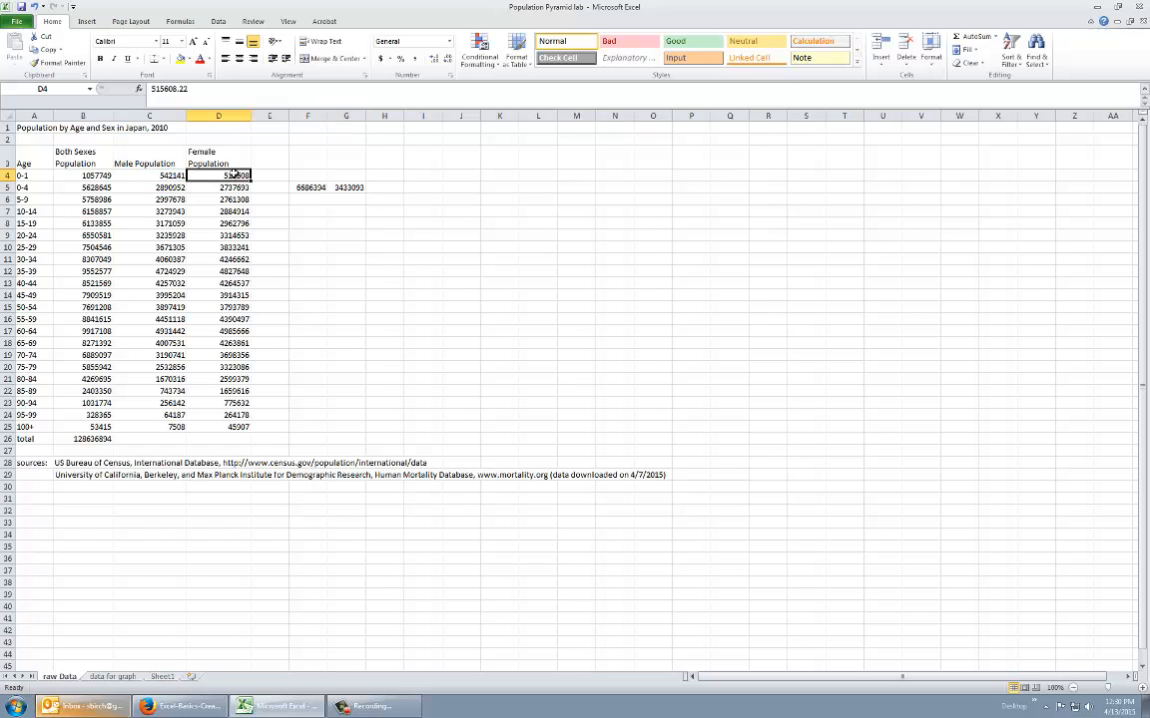
left_click(392, 188)
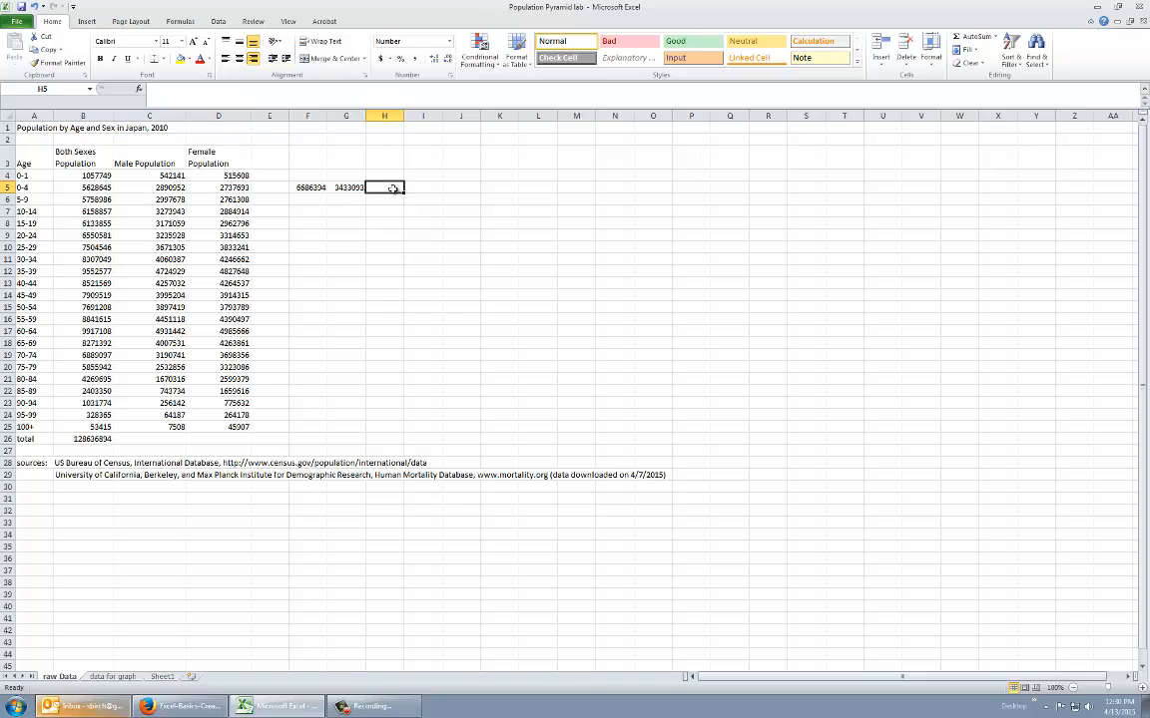
type("=")
left_click(223, 176)
type("+")
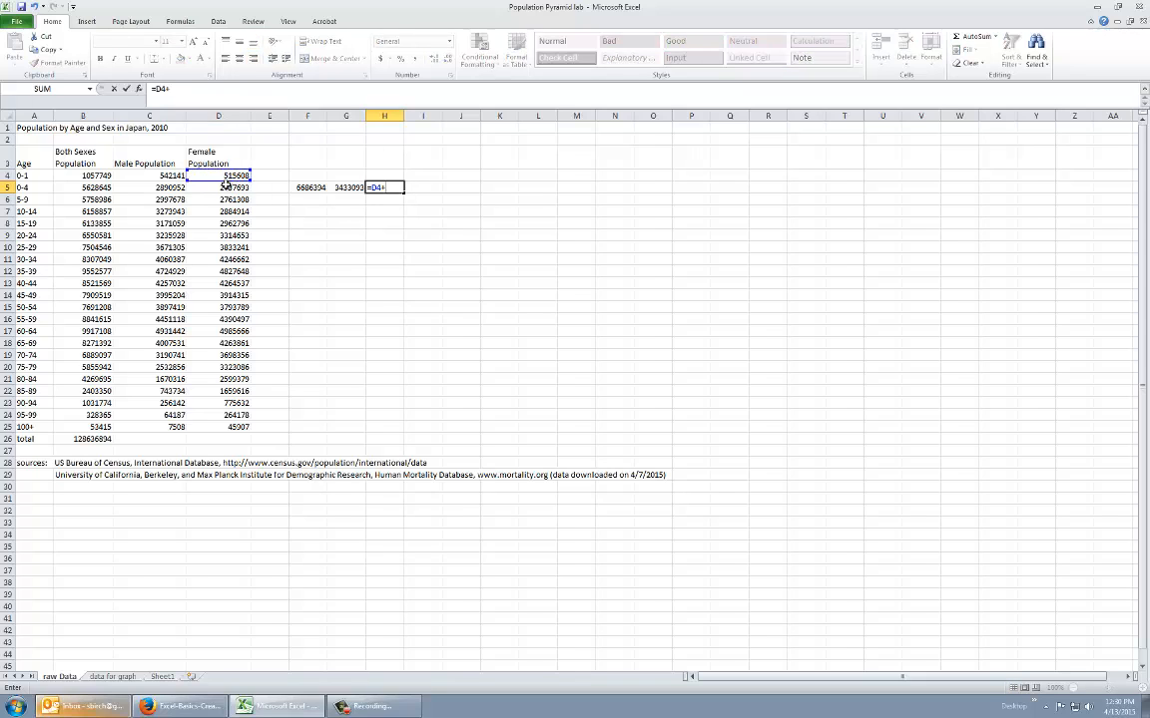
left_click(229, 188)
key("Return")
left_click(585, 259)
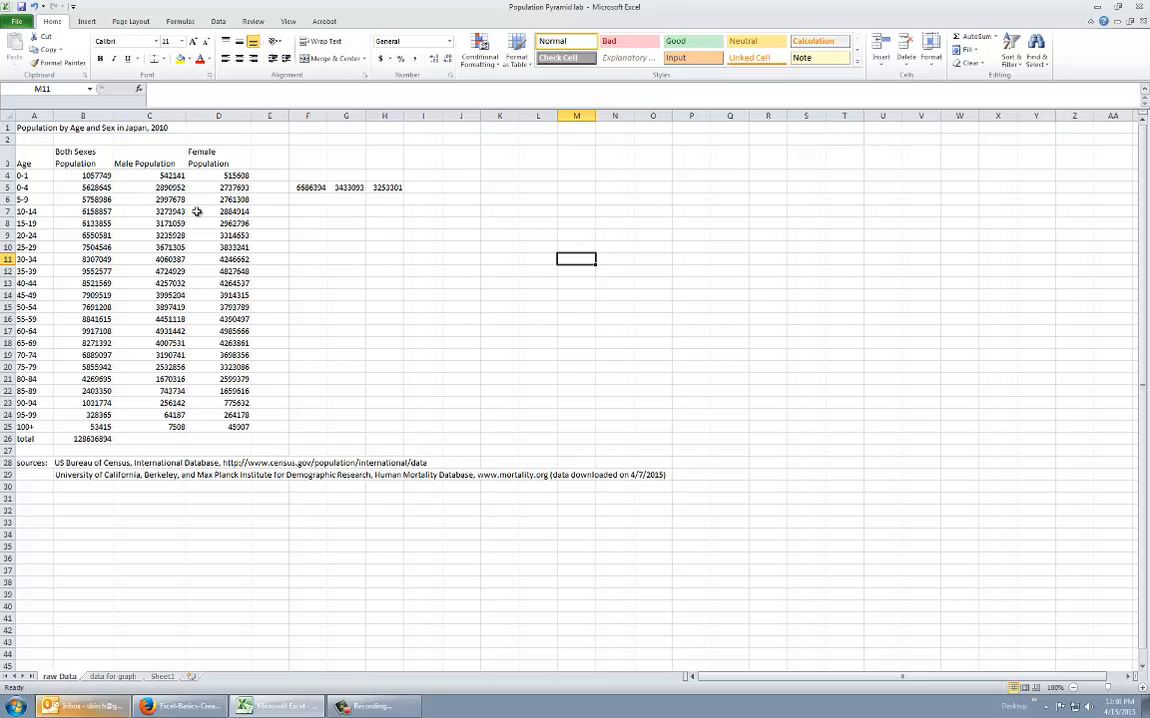
Step: Copy the sums in F5:H5 and paste them as values only over the 0-4 row's figures in B5:D5
left_click_drag(309, 186, 378, 187)
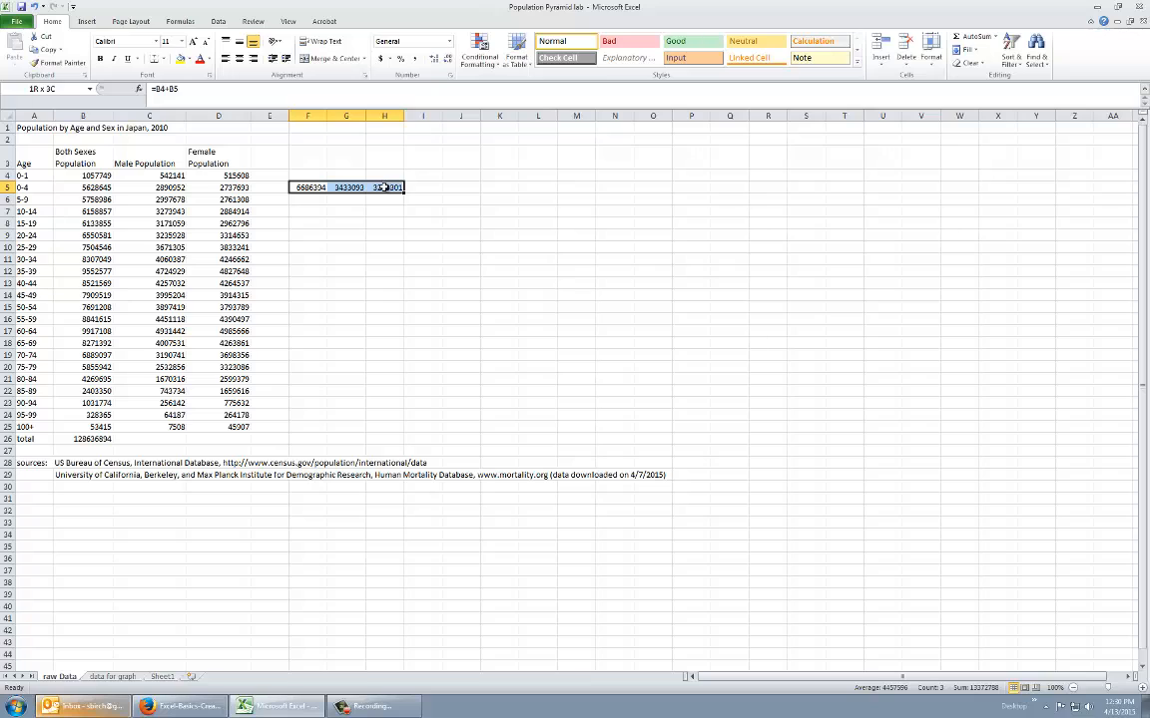
left_click_drag(384, 187, 384, 188)
key("ctrl+c")
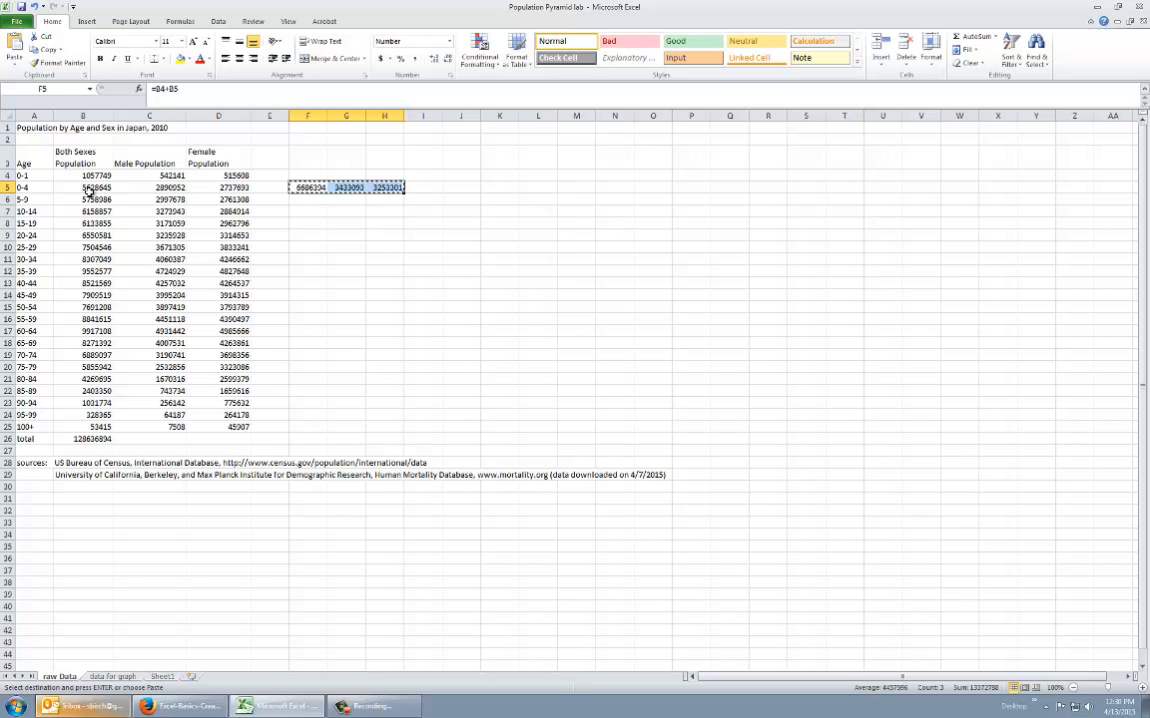
left_click(91, 187)
left_click_drag(92, 188, 227, 187)
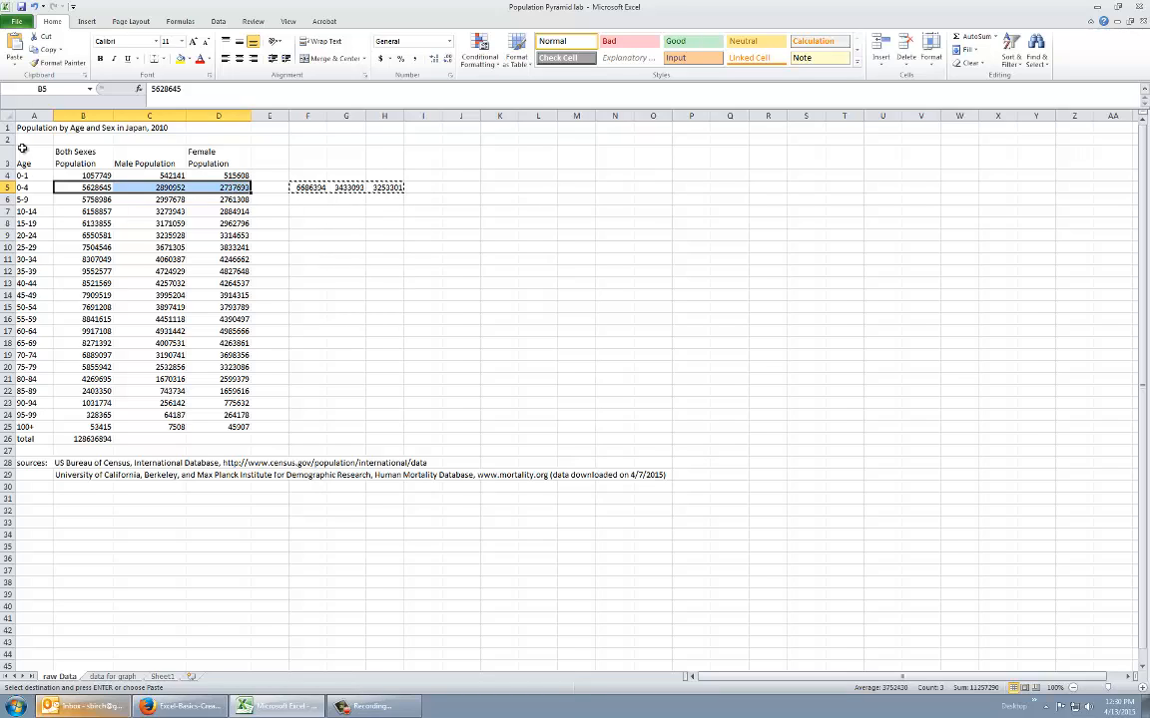
left_click(13, 66)
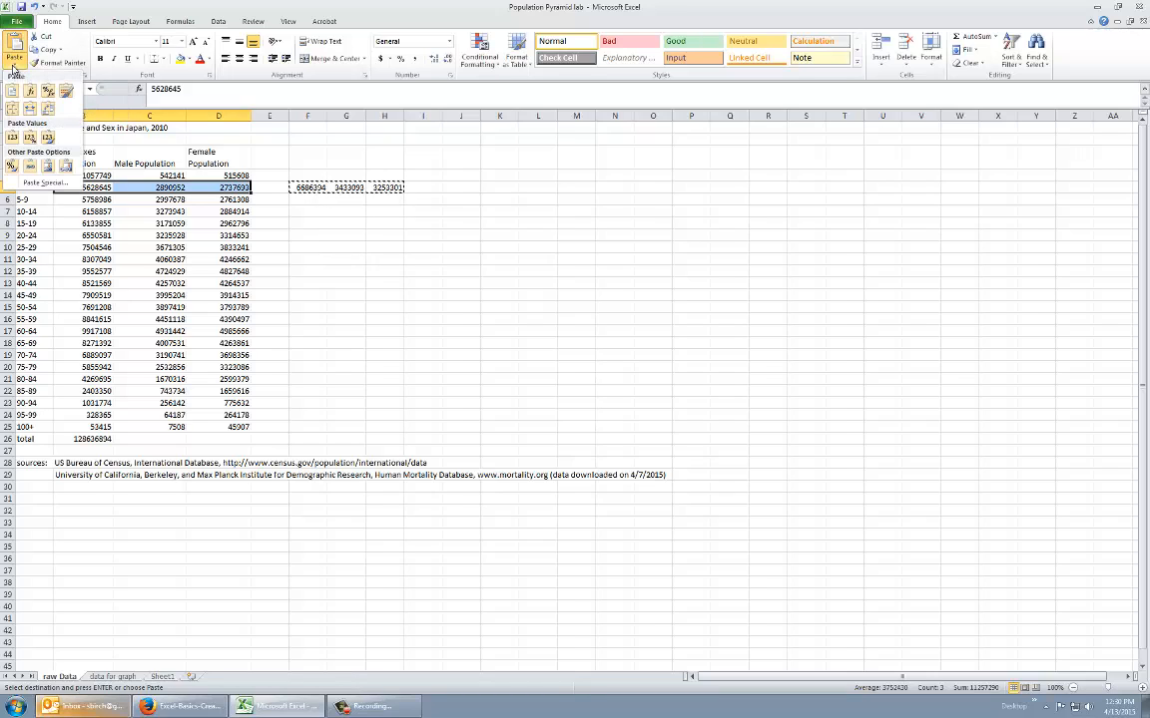
left_click(12, 140)
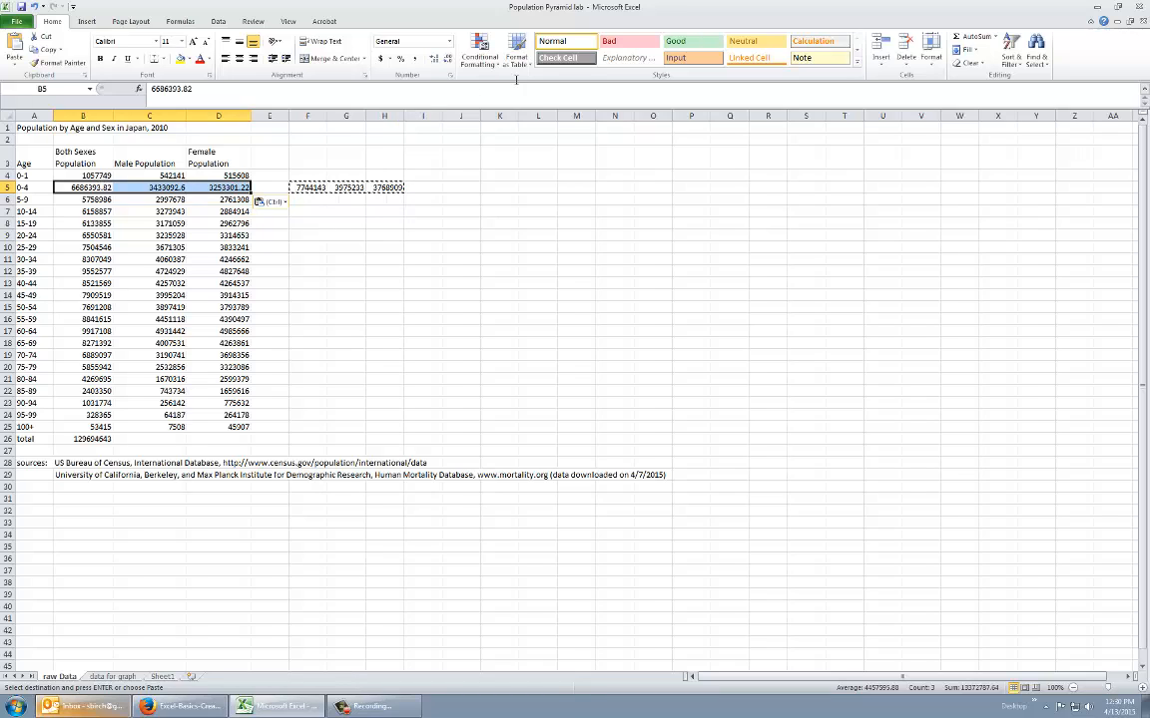
Step: Decrease the decimals of the 0-4 row's figures in B5:D5 so they display as whole numbers
left_click(449, 60)
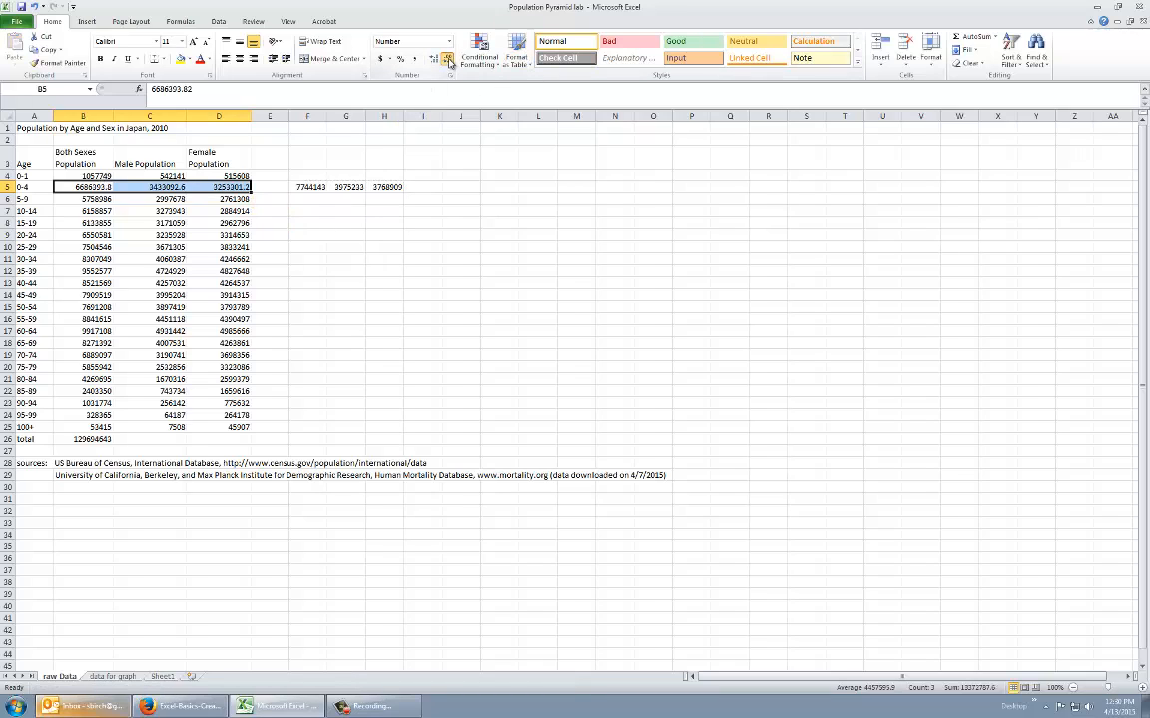
left_click(449, 60)
left_click(494, 270)
Step: Clear the helper sum formulas from cells F5, G5 and H5
left_click(304, 188)
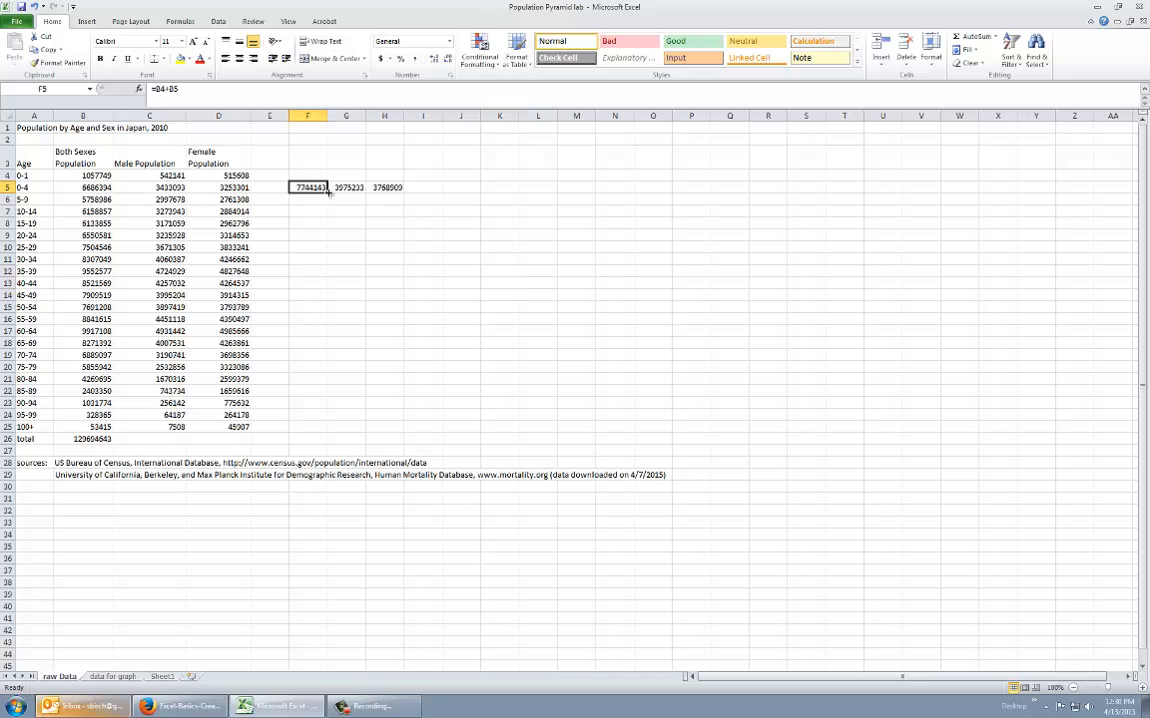
key("BackSpace")
left_click(351, 188)
key("BackSpace")
left_click(408, 187)
key("BackSpace")
left_click(385, 188)
key("BackSpace")
left_click(514, 238)
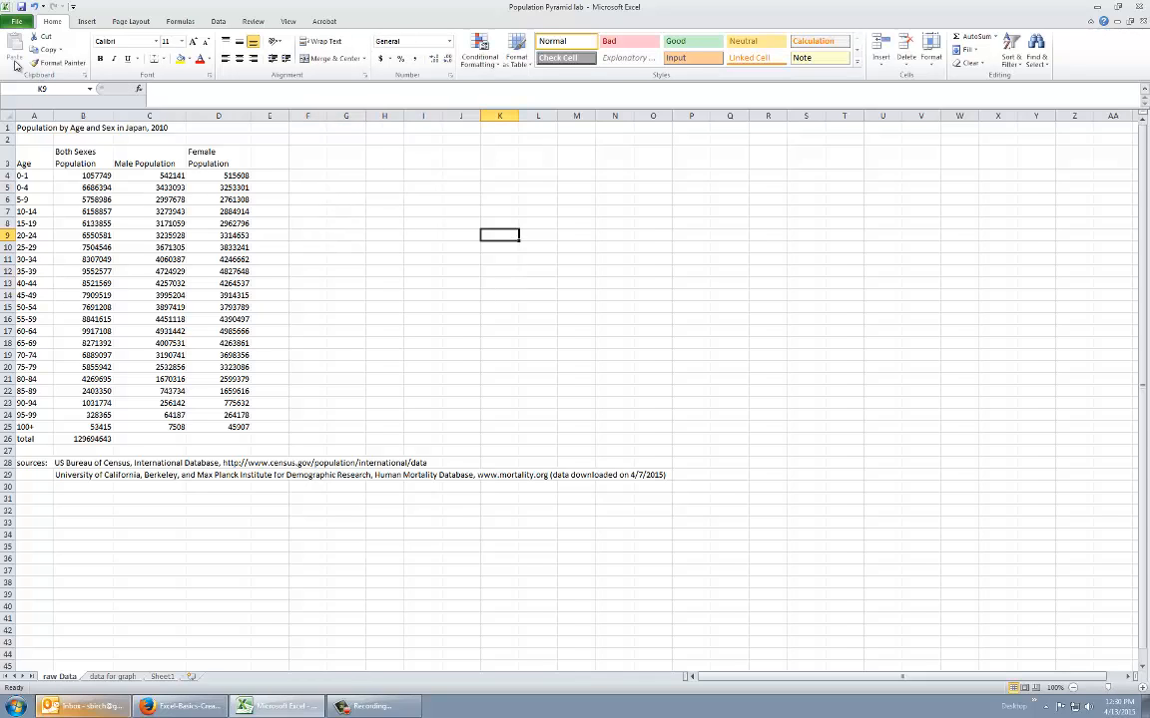
left_click(464, 247)
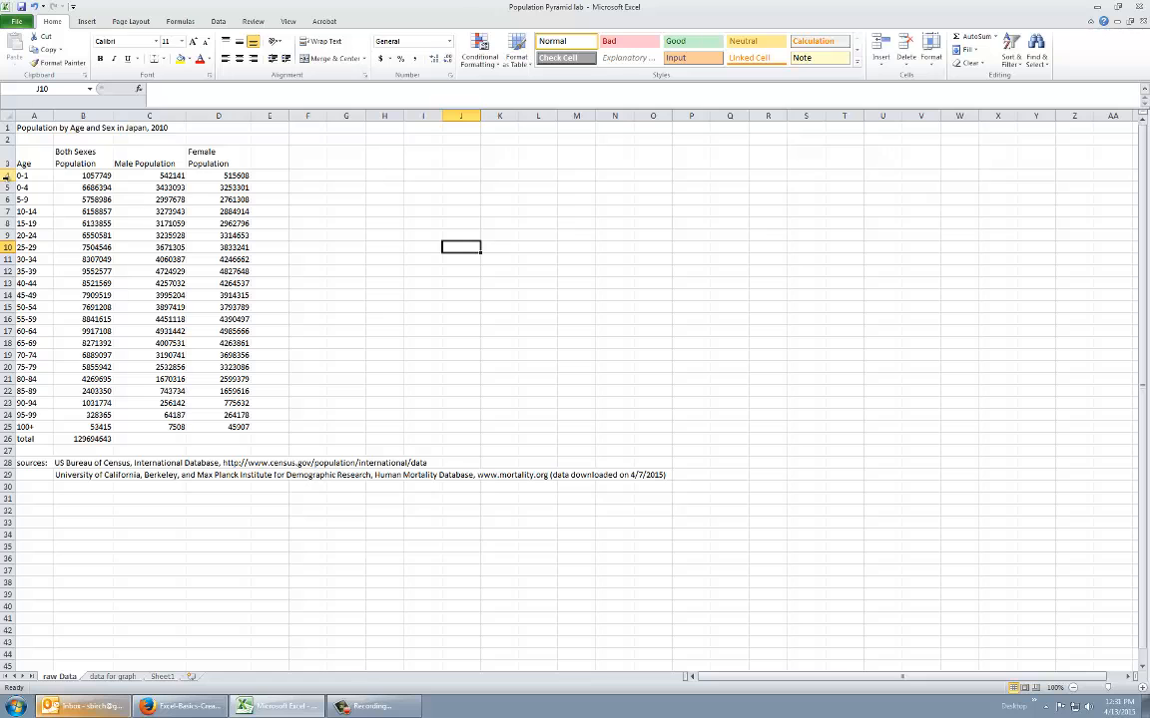
Step: Delete row 4, which holds the 0-1 age group
left_click(6, 175)
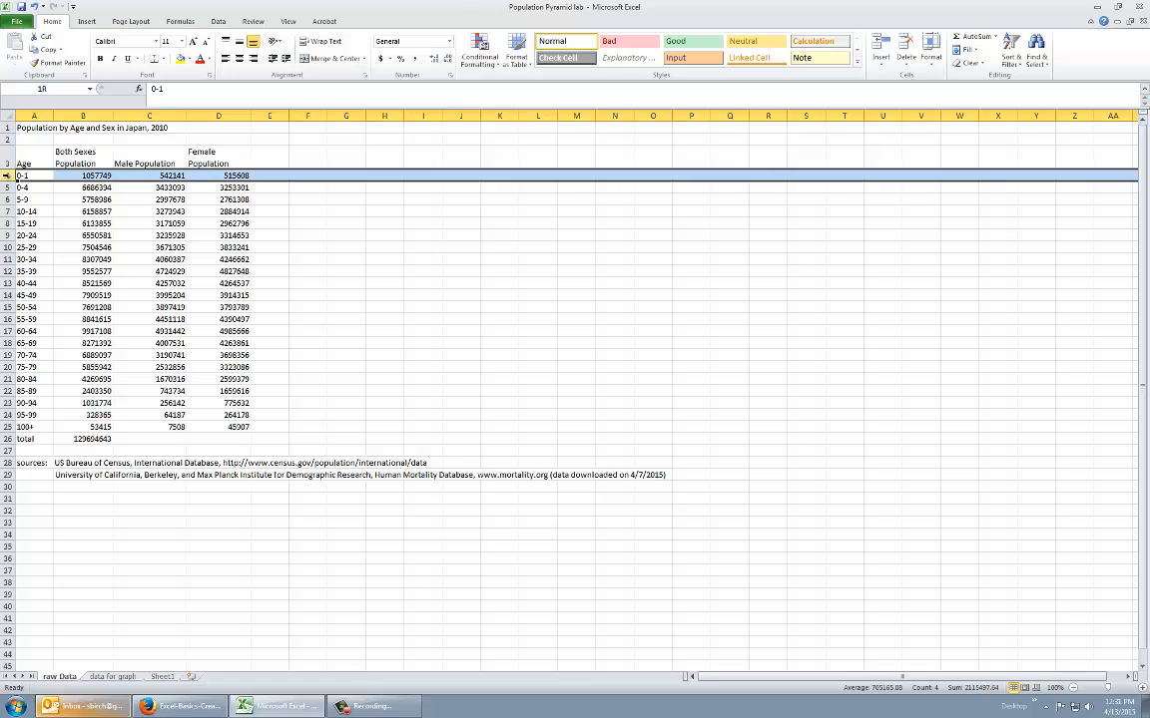
left_click(905, 47)
left_click(729, 236)
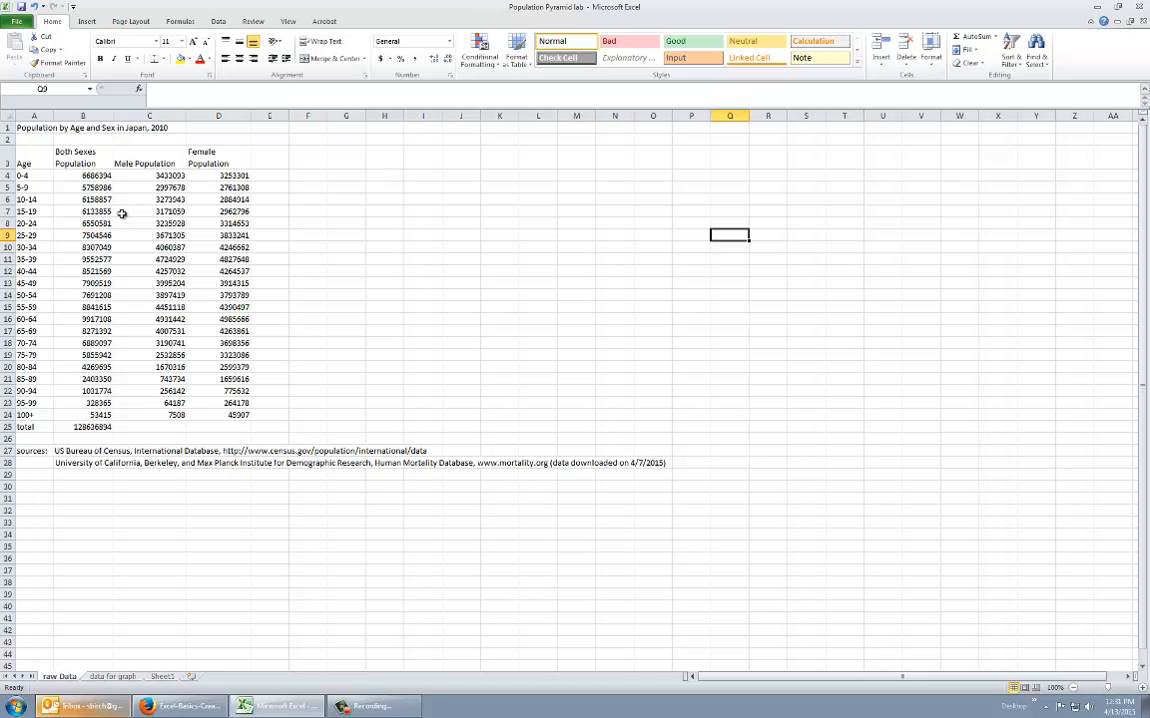
left_click(303, 511)
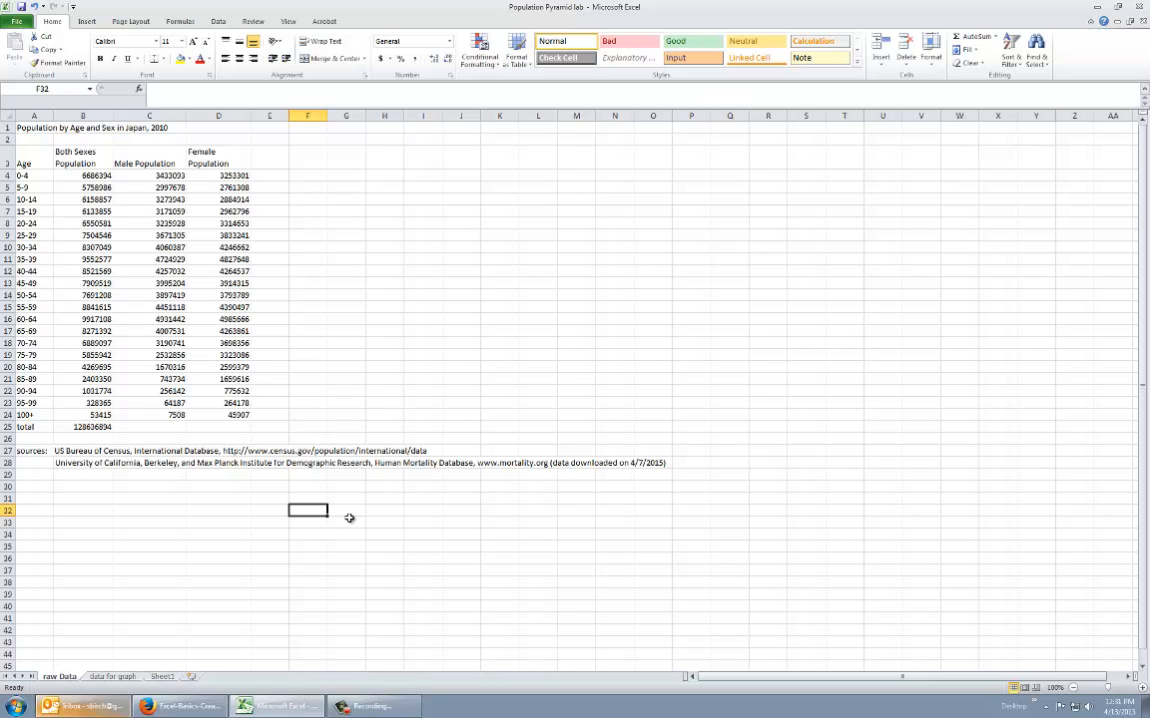
left_click(349, 513)
left_click(278, 511)
left_click(305, 511)
left_click(336, 510)
left_click(384, 510)
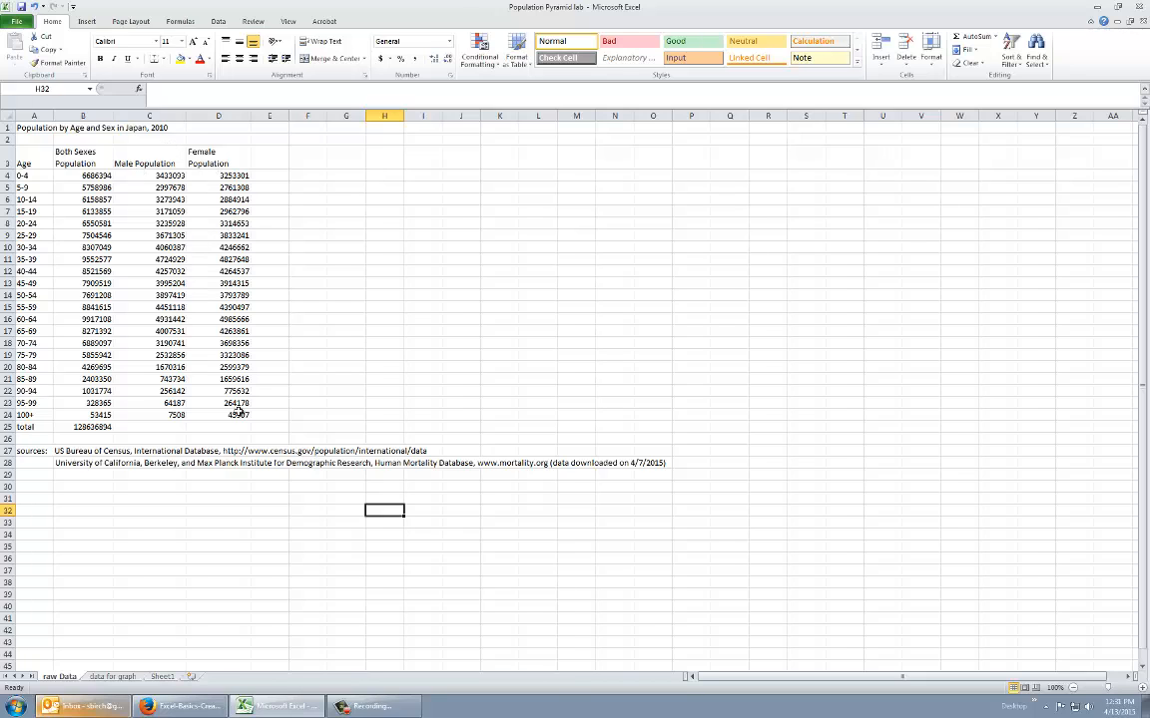
Step: Copy the entire raw Data sheet and paste it into Sheet1
left_click(8, 113)
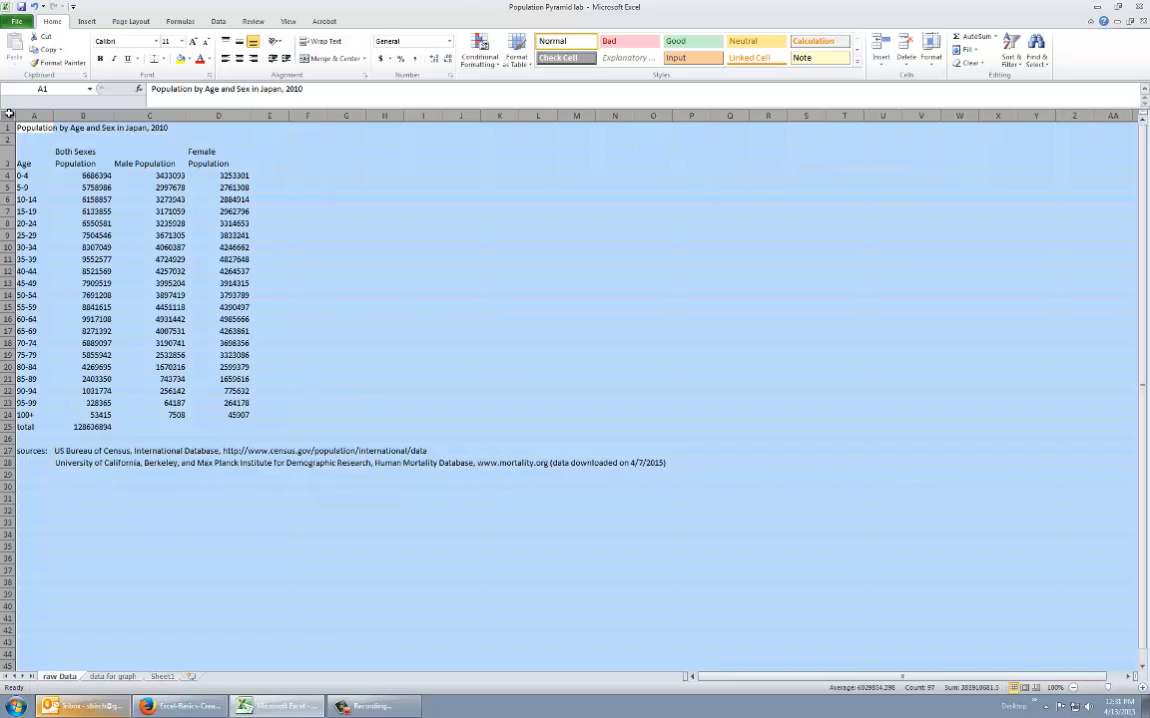
key("ctrl+c")
left_click(162, 677)
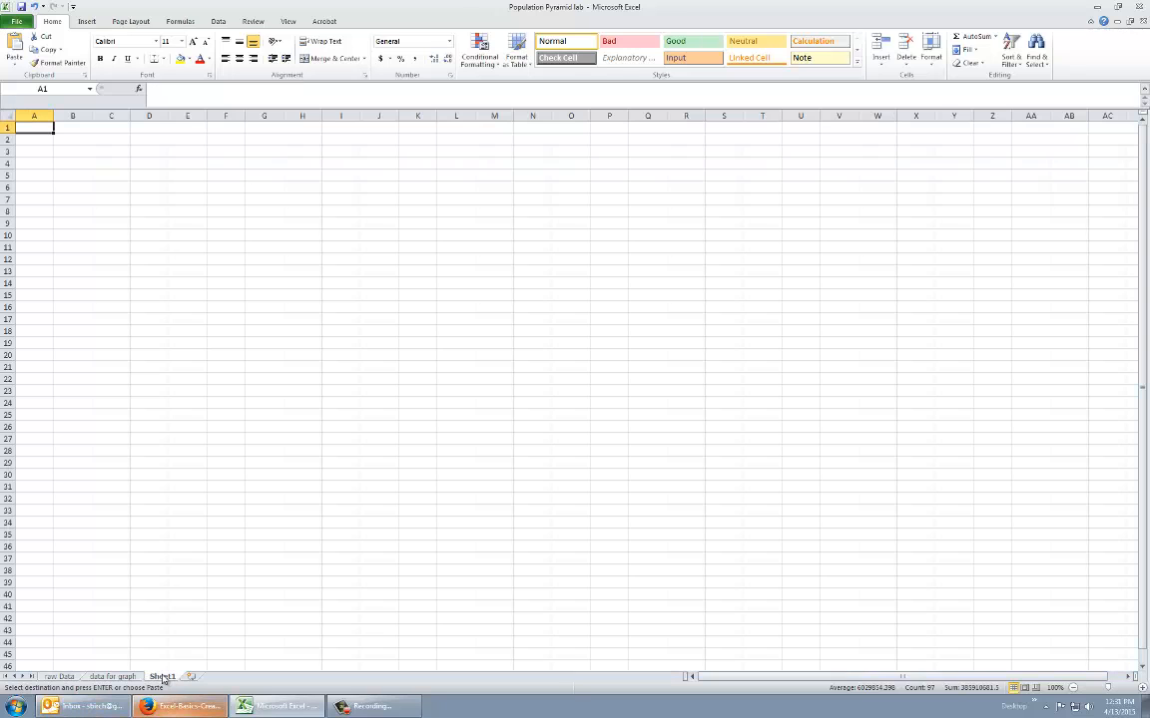
left_click(7, 115)
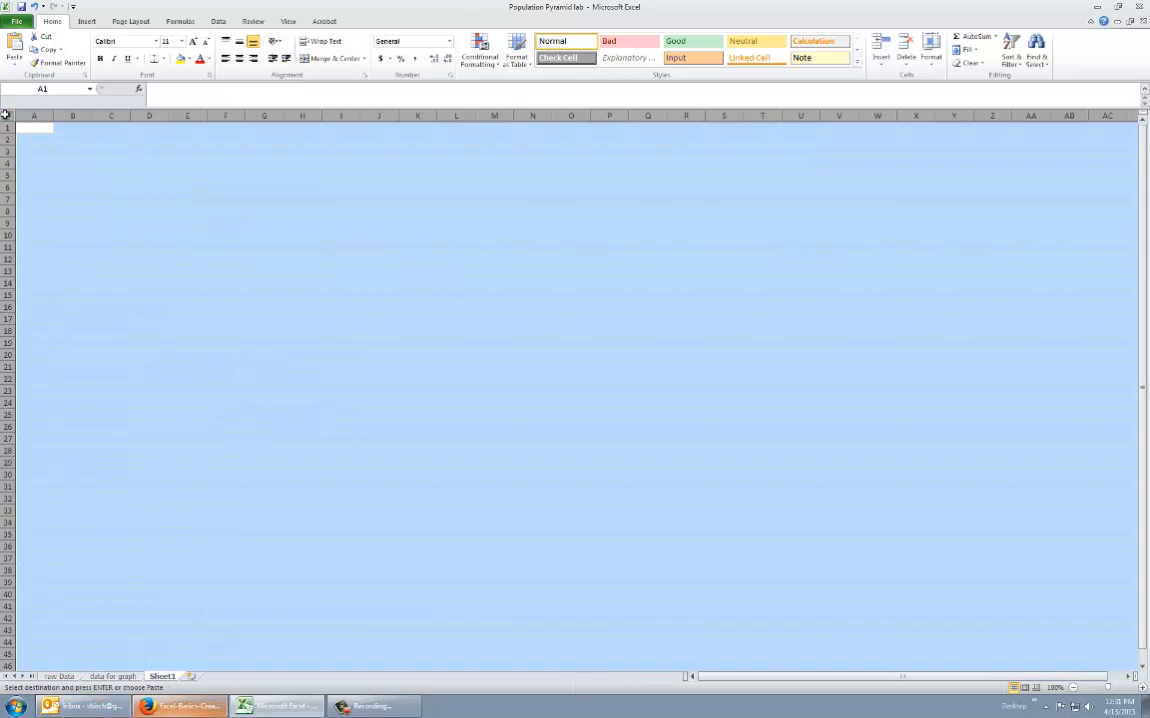
key("ctrl+v")
left_click(644, 267)
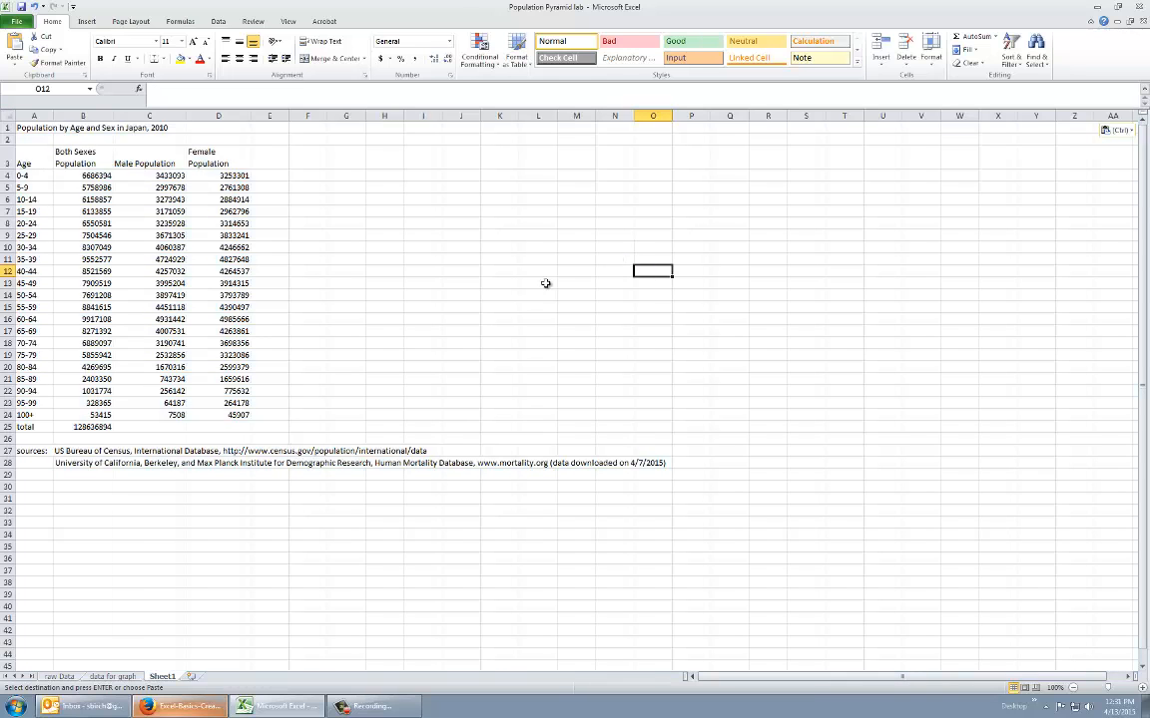
Step: Delete the Both Sexes Population column from the copied data in Sheet1
left_click(62, 678)
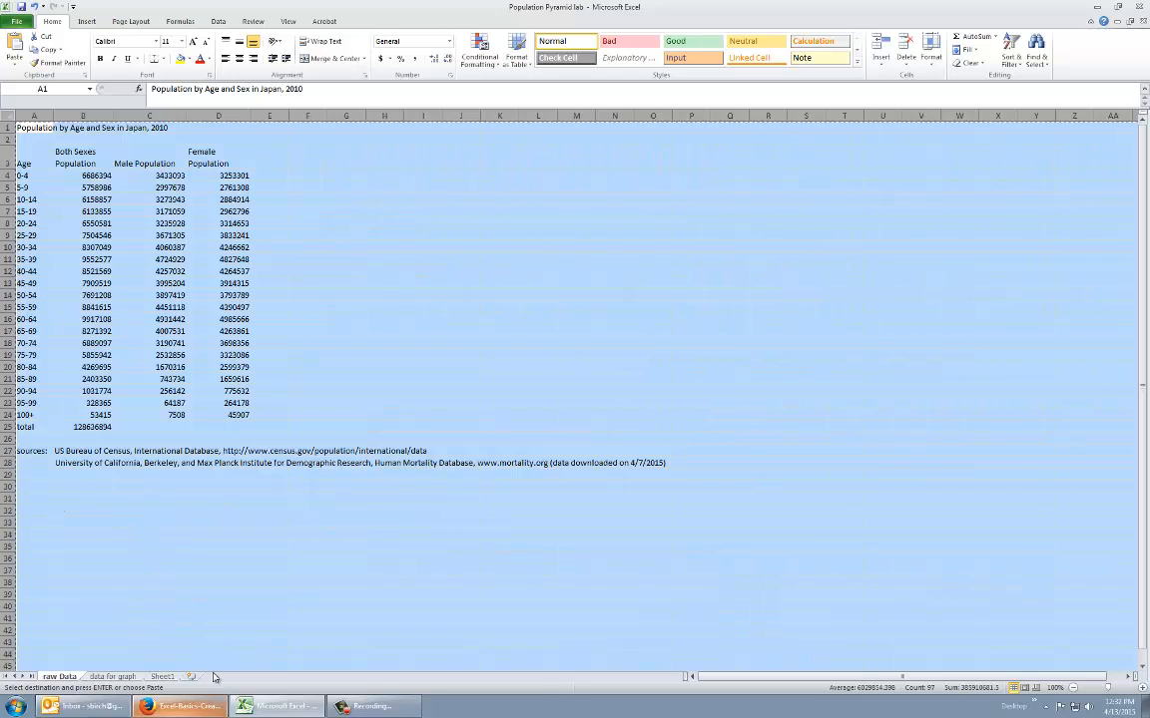
left_click(169, 677)
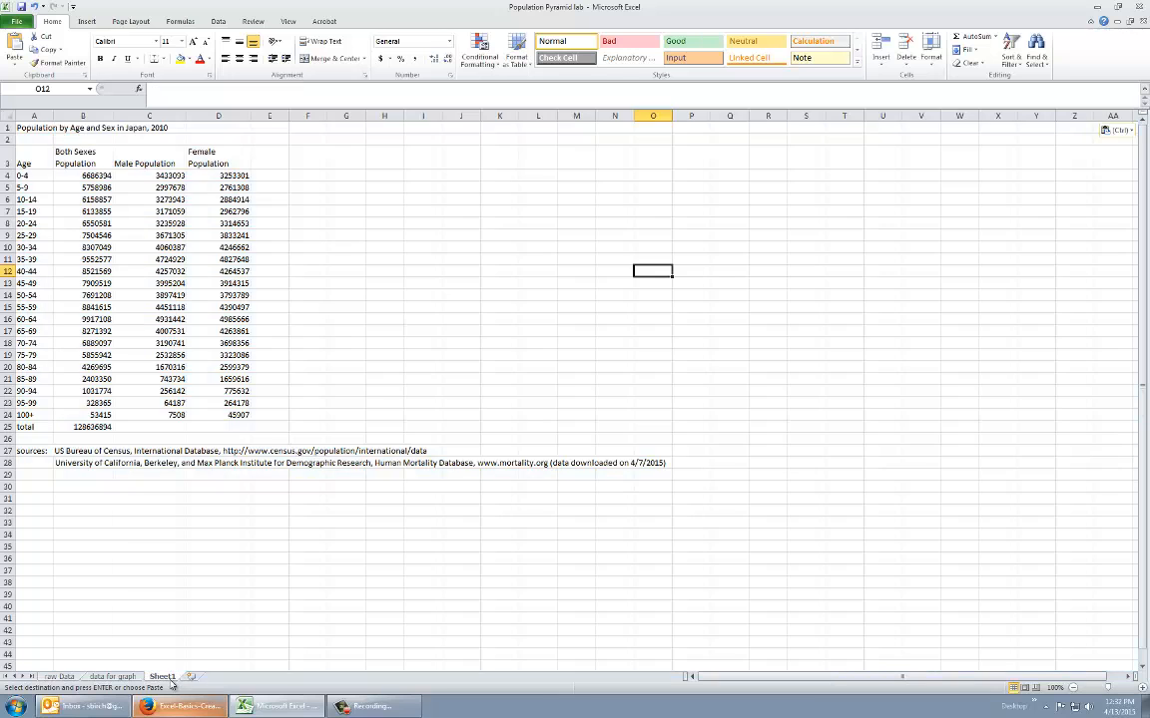
left_click(82, 116)
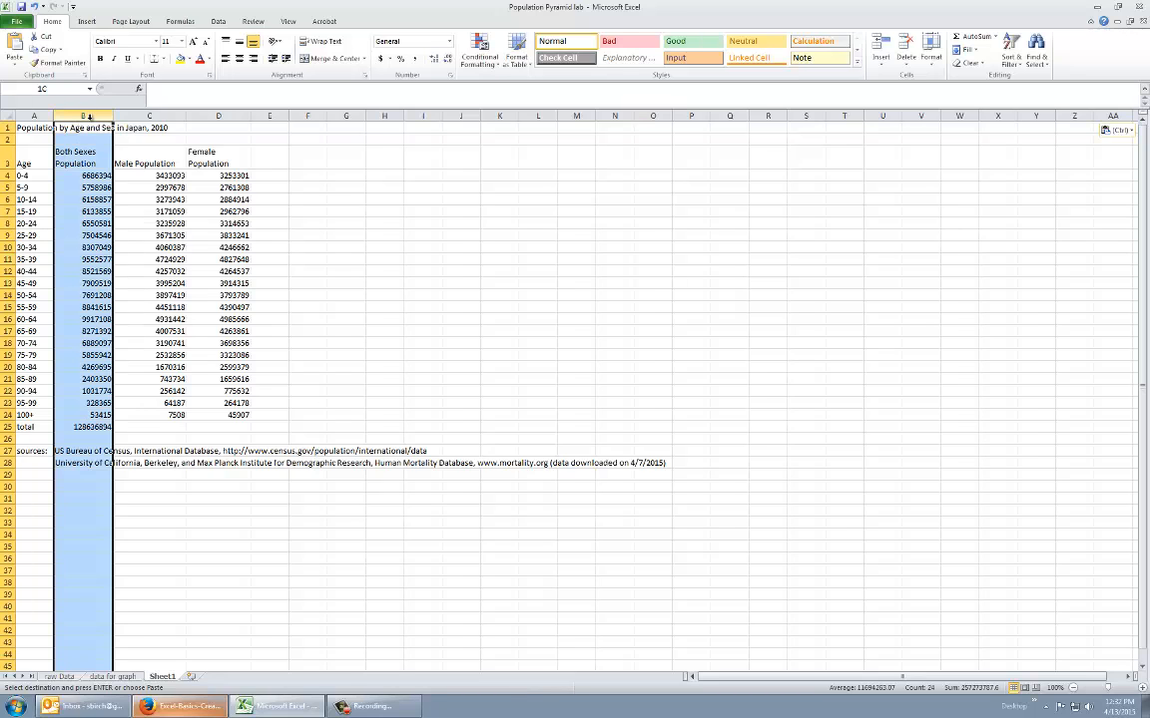
left_click(905, 45)
left_click(594, 258)
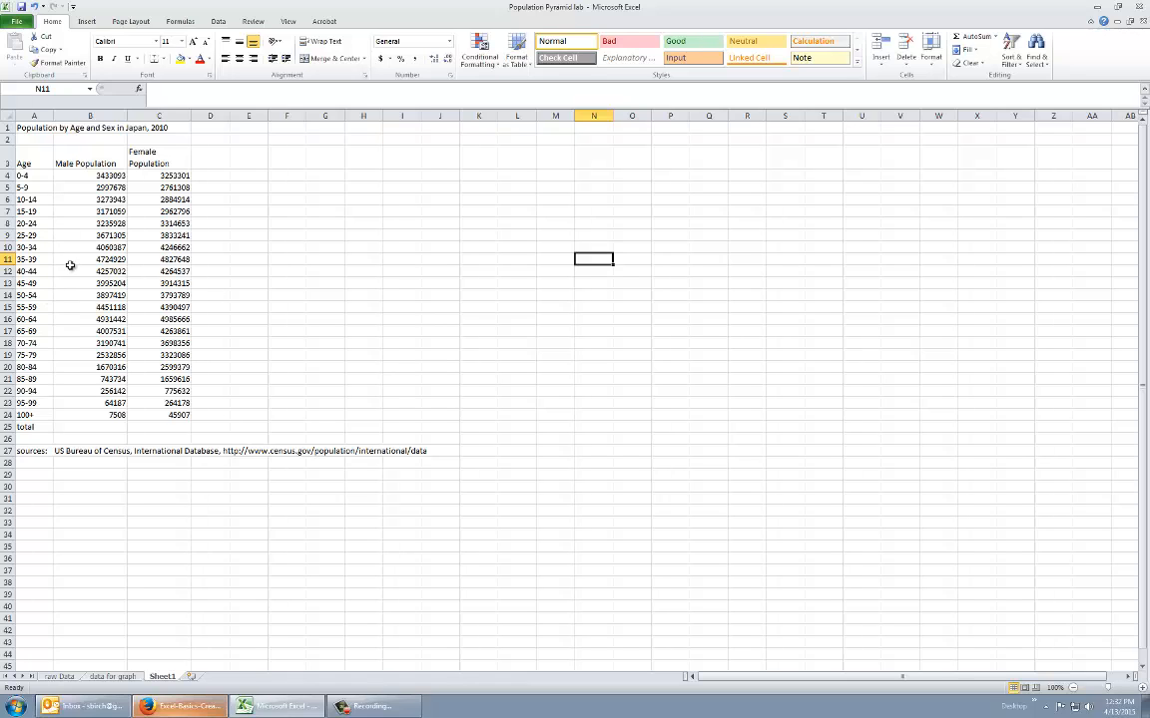
Step: Clear the total label from cell A25 in Sheet1
left_click(33, 426)
key("BackSpace")
left_click(88, 556)
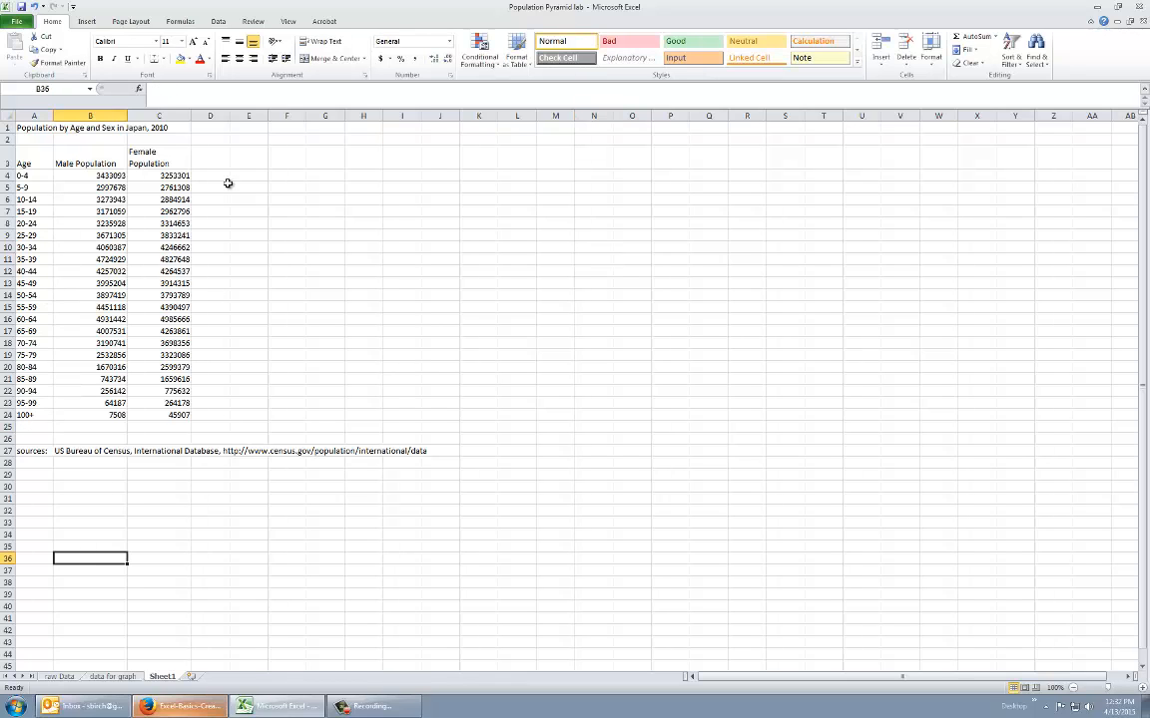
Step: Shorten the column headers in B3 and C3 to Male and Female
left_click(99, 163)
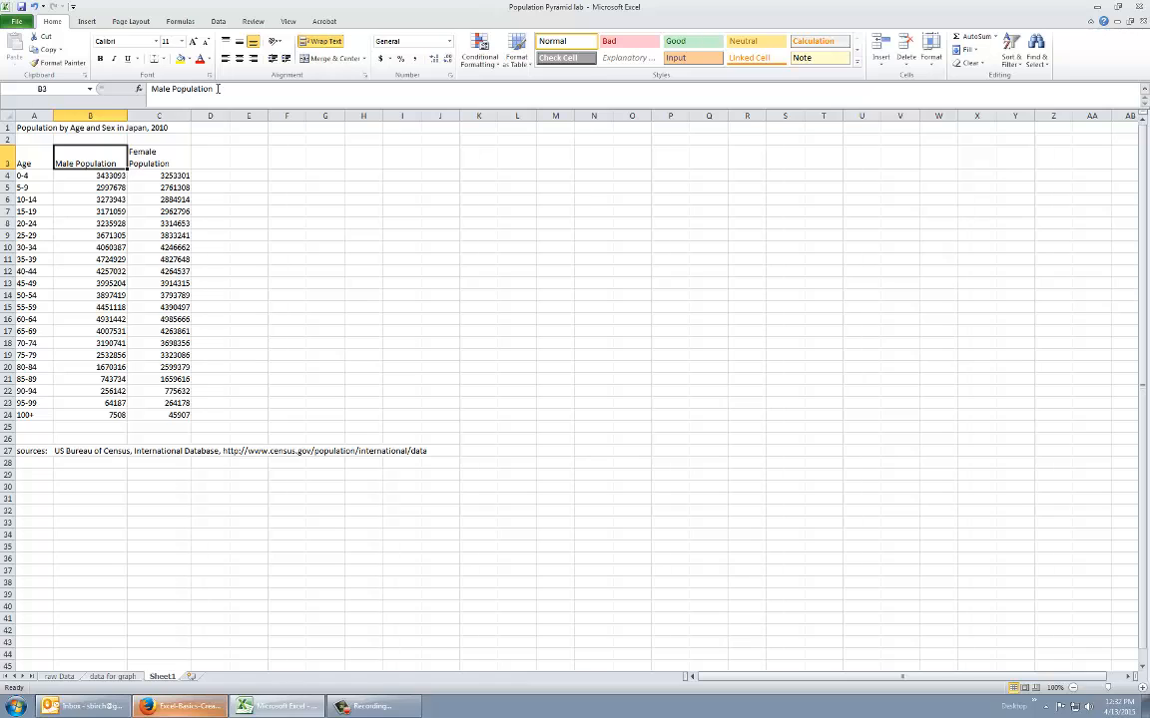
left_click_drag(217, 89, 181, 89)
key("BackSpace")
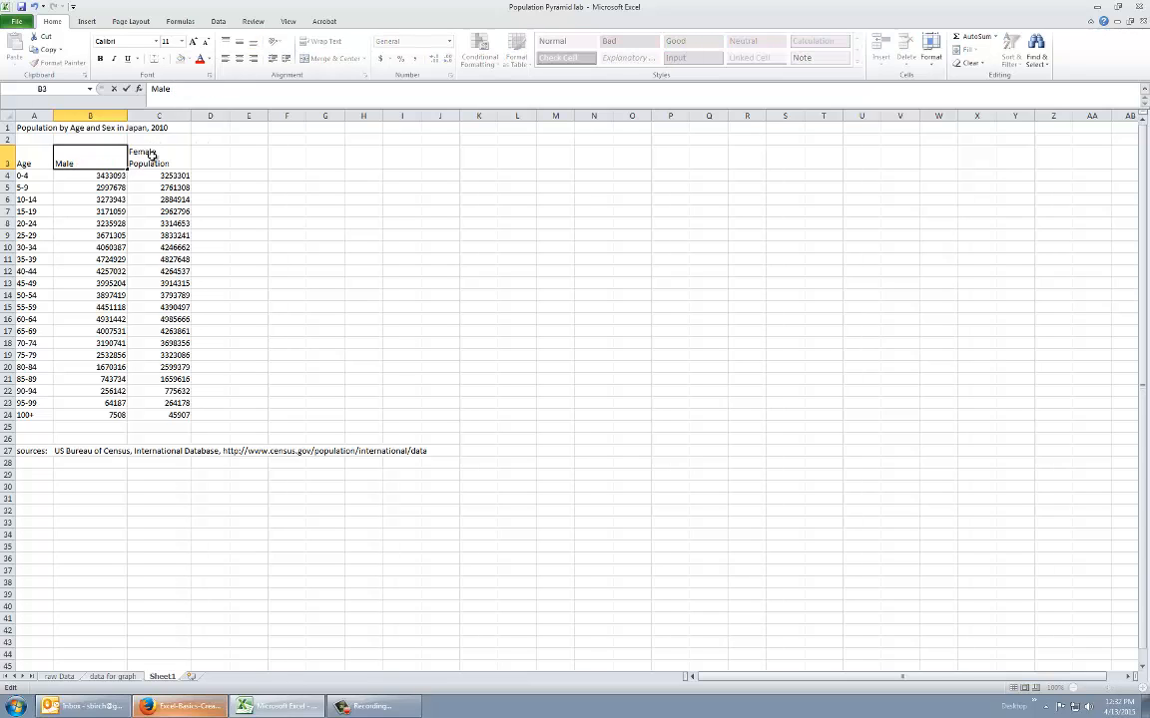
left_click(152, 153)
left_click(225, 89)
left_click_drag(225, 89, 181, 89)
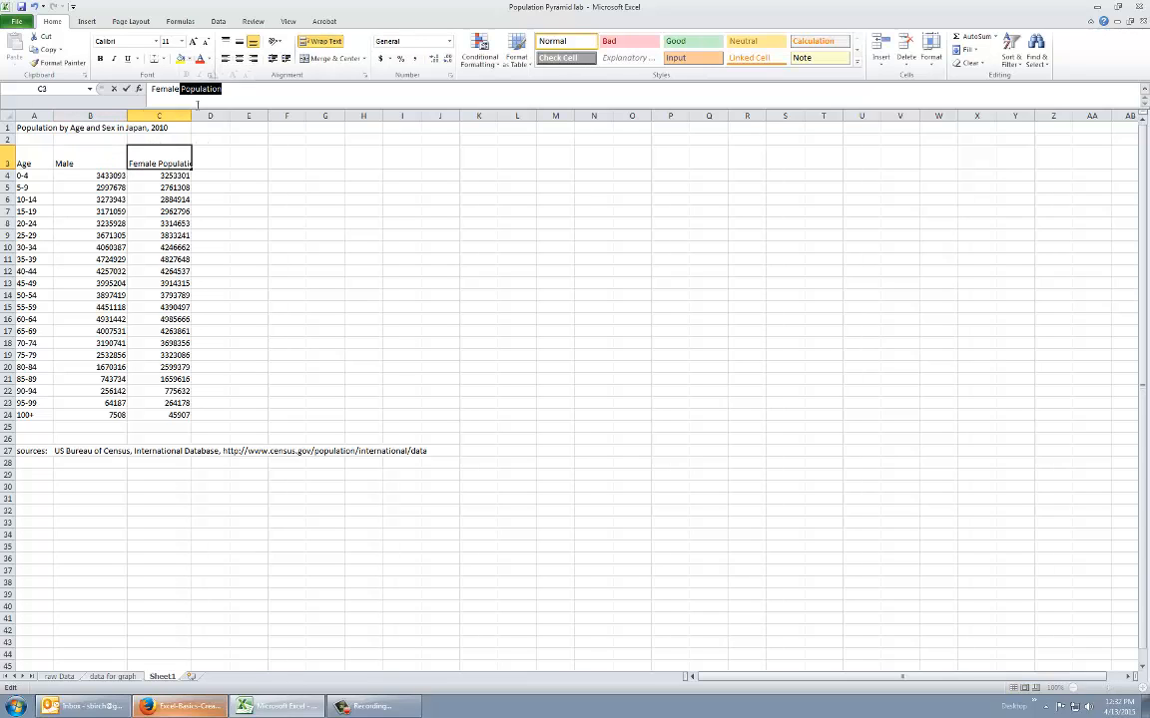
key("BackSpace")
left_click(351, 162)
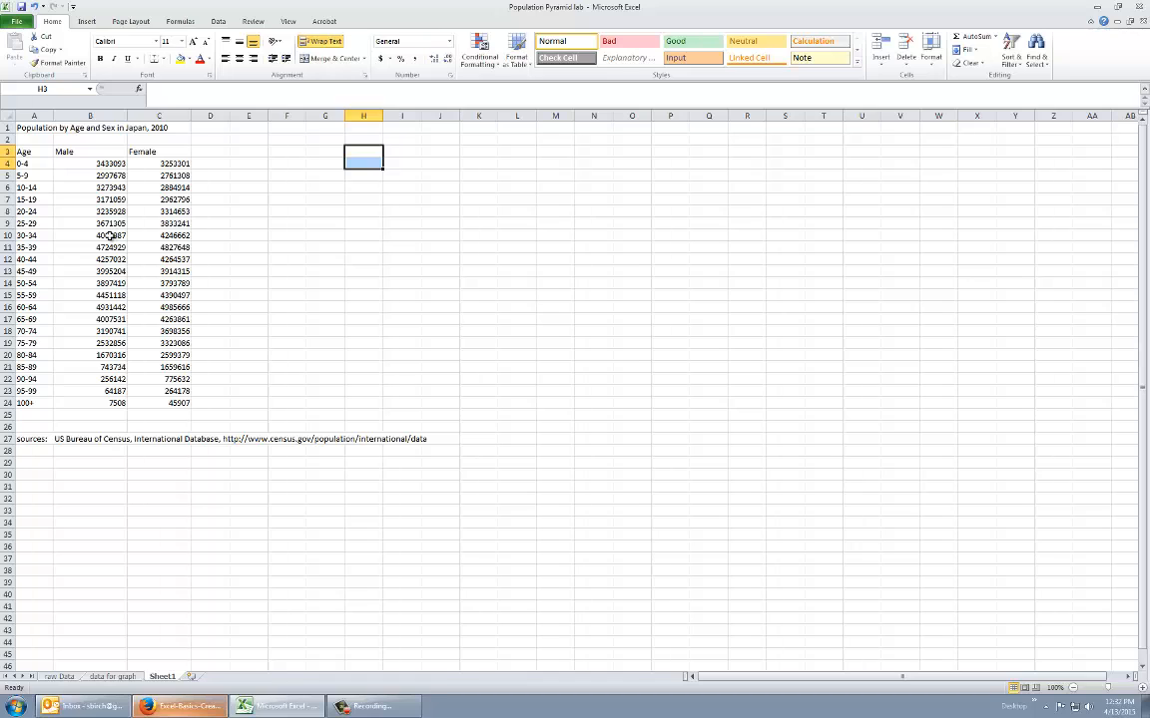
Step: Insert a 2-D clustered bar chart from the Age, Male and Female data in A3:C24
left_click_drag(22, 152, 172, 403)
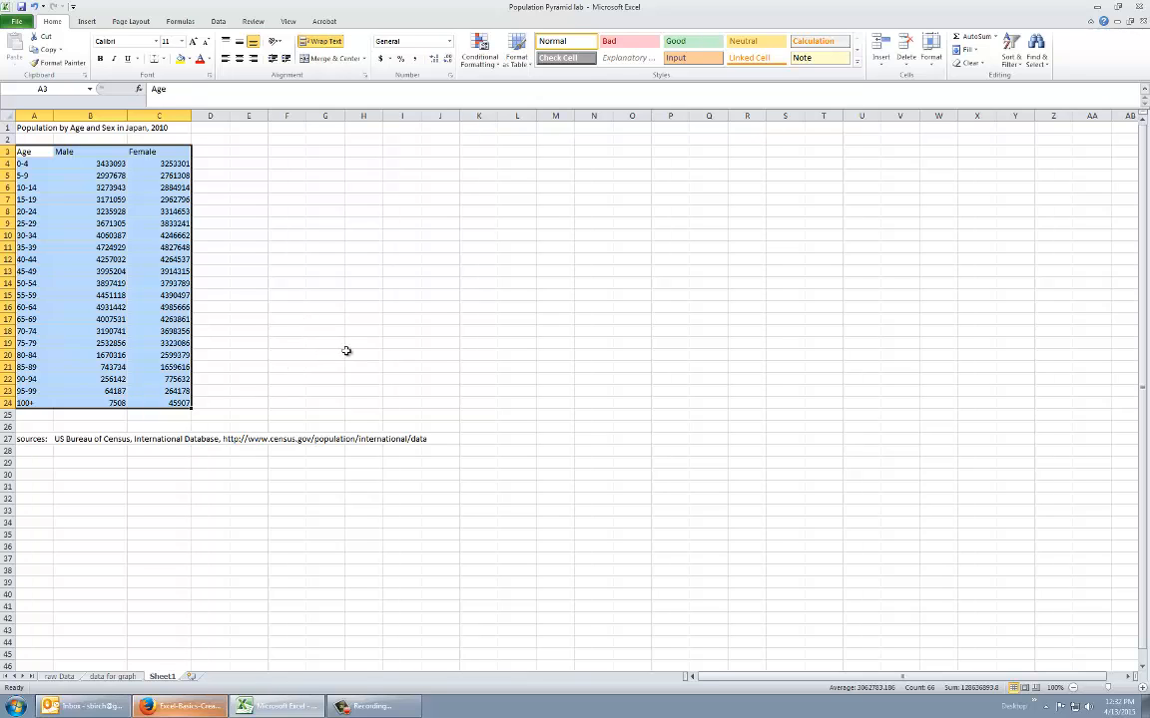
left_click(365, 297)
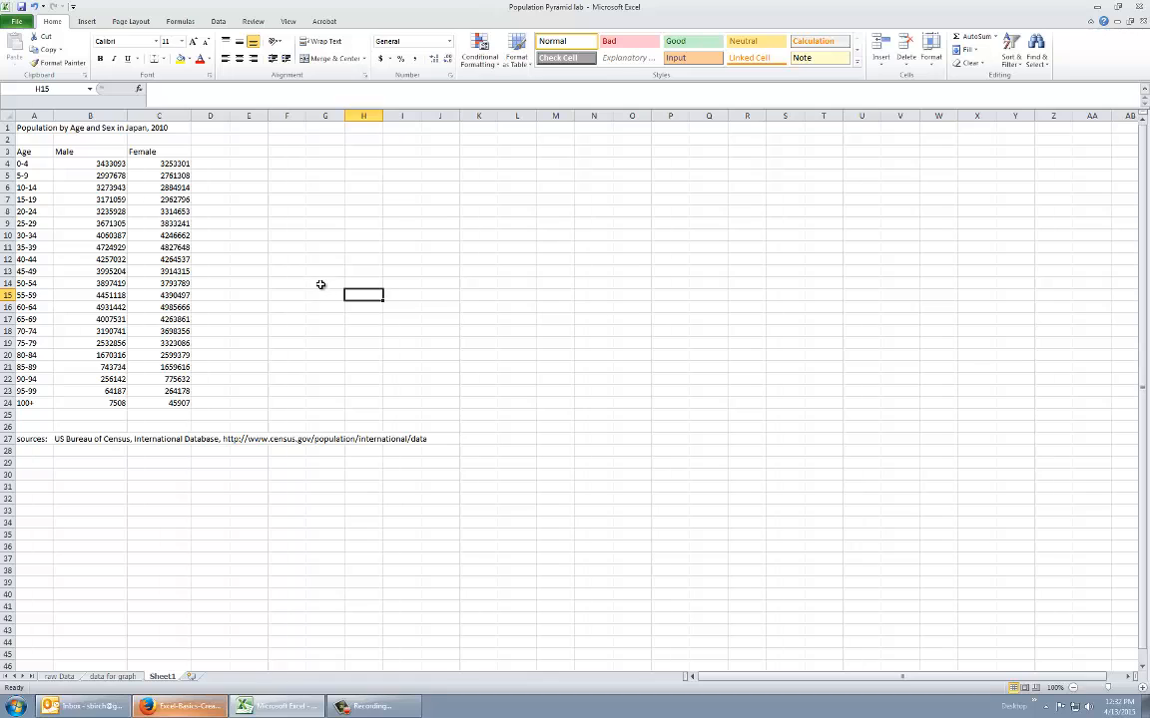
left_click(199, 162)
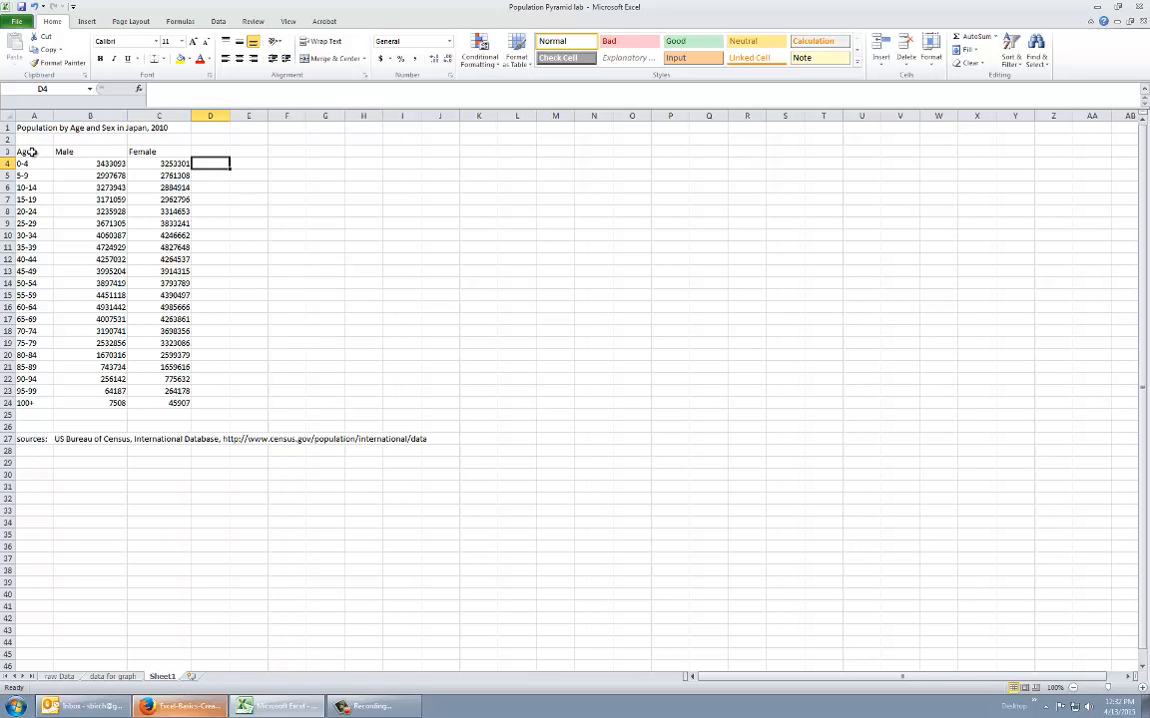
left_click_drag(28, 150, 182, 401)
left_click(86, 22)
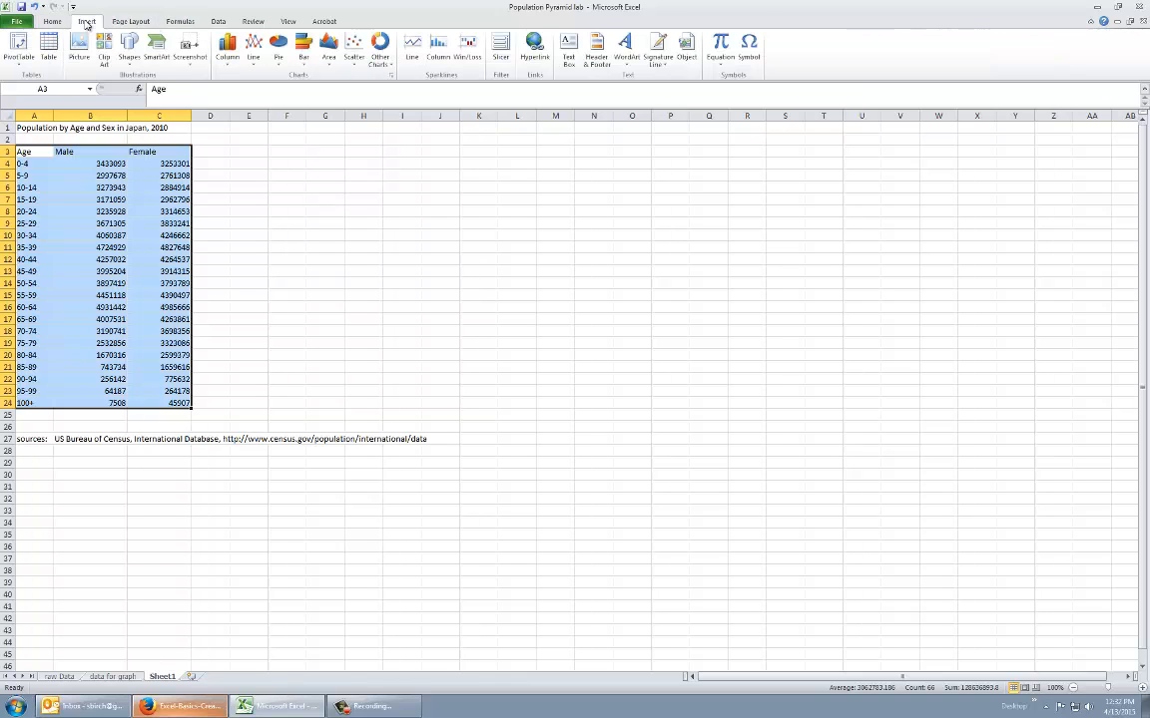
left_click(304, 47)
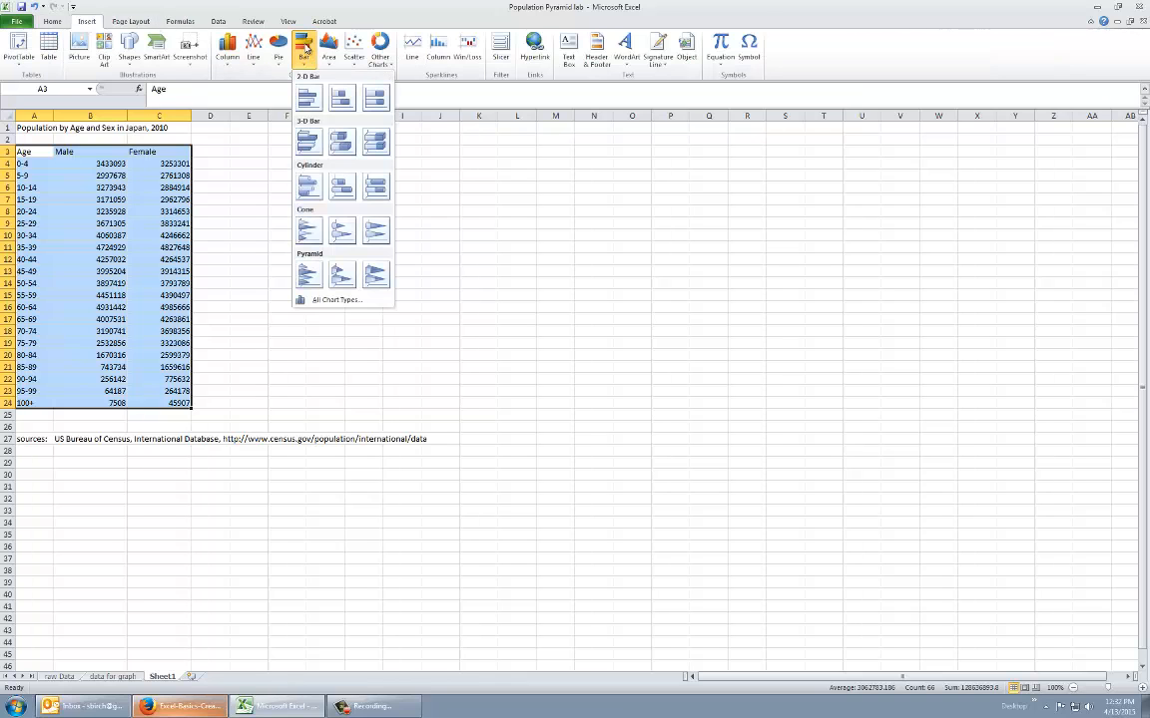
left_click(309, 97)
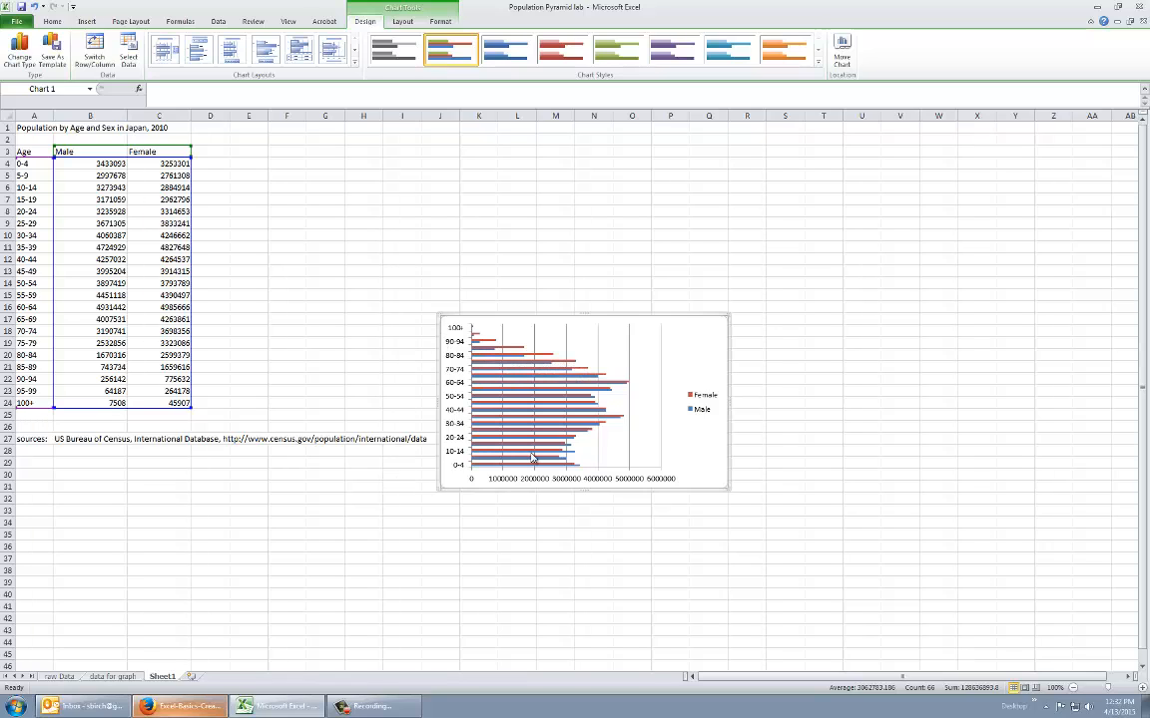
mouse_move(534, 456)
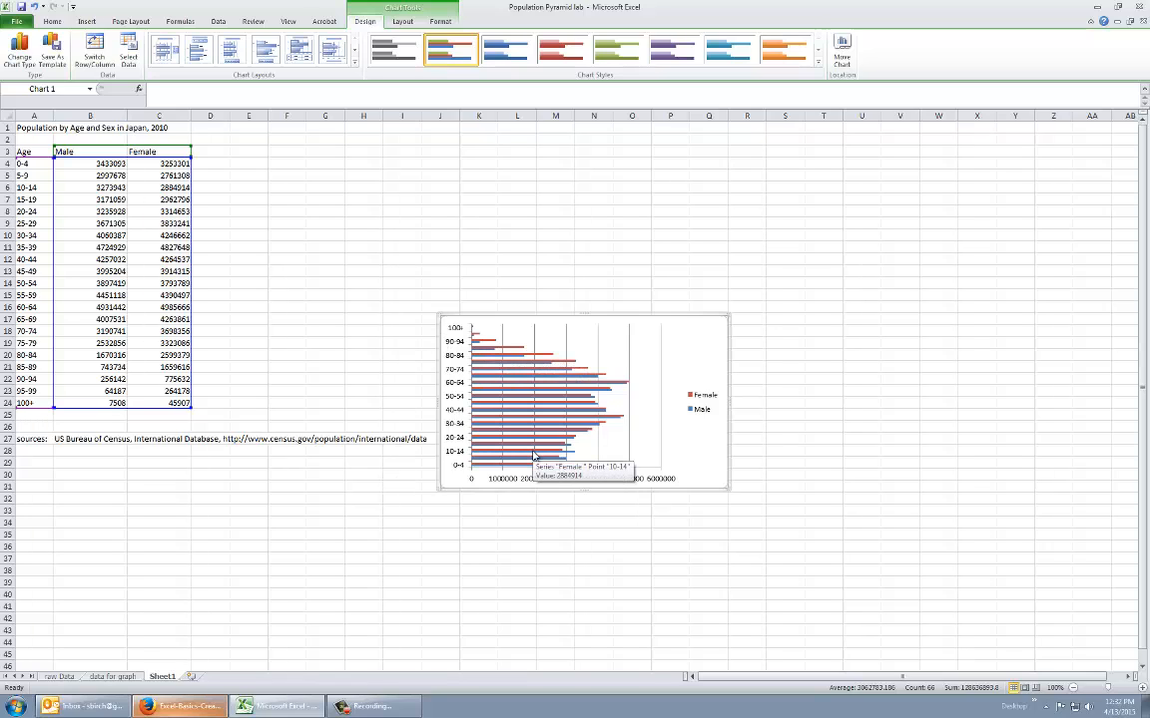
Step: Delete the clustered bar chart from Sheet1
left_click(649, 330)
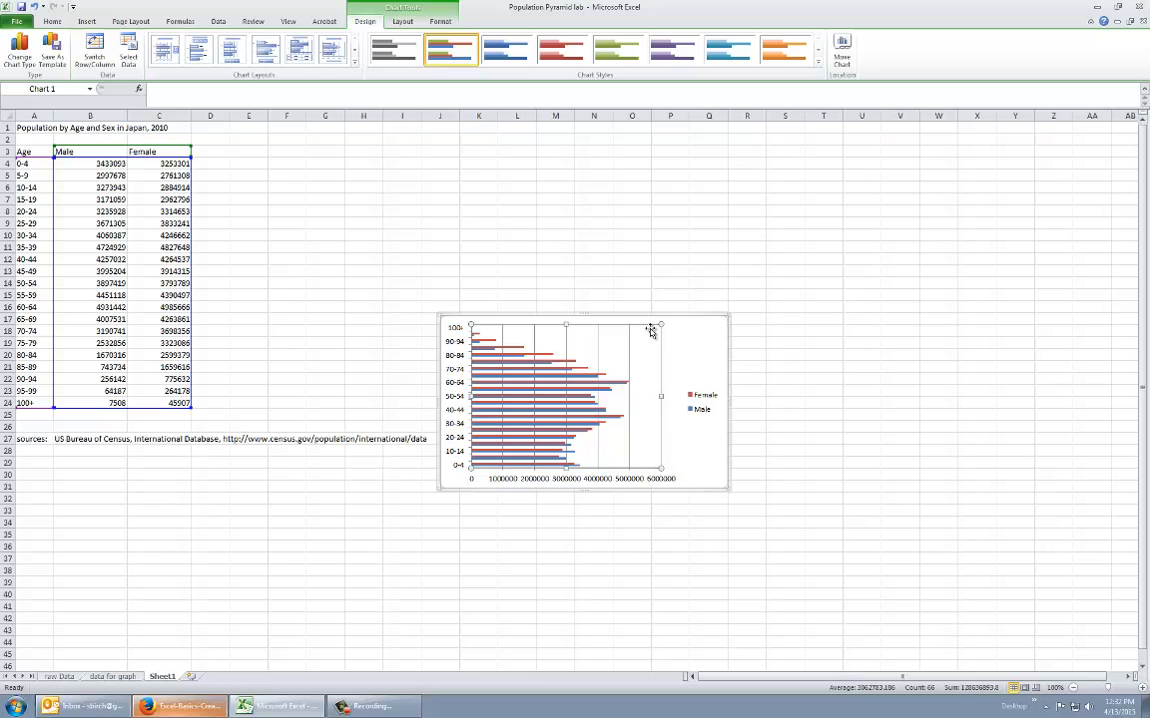
left_click(718, 313)
key("Delete")
left_click(716, 312)
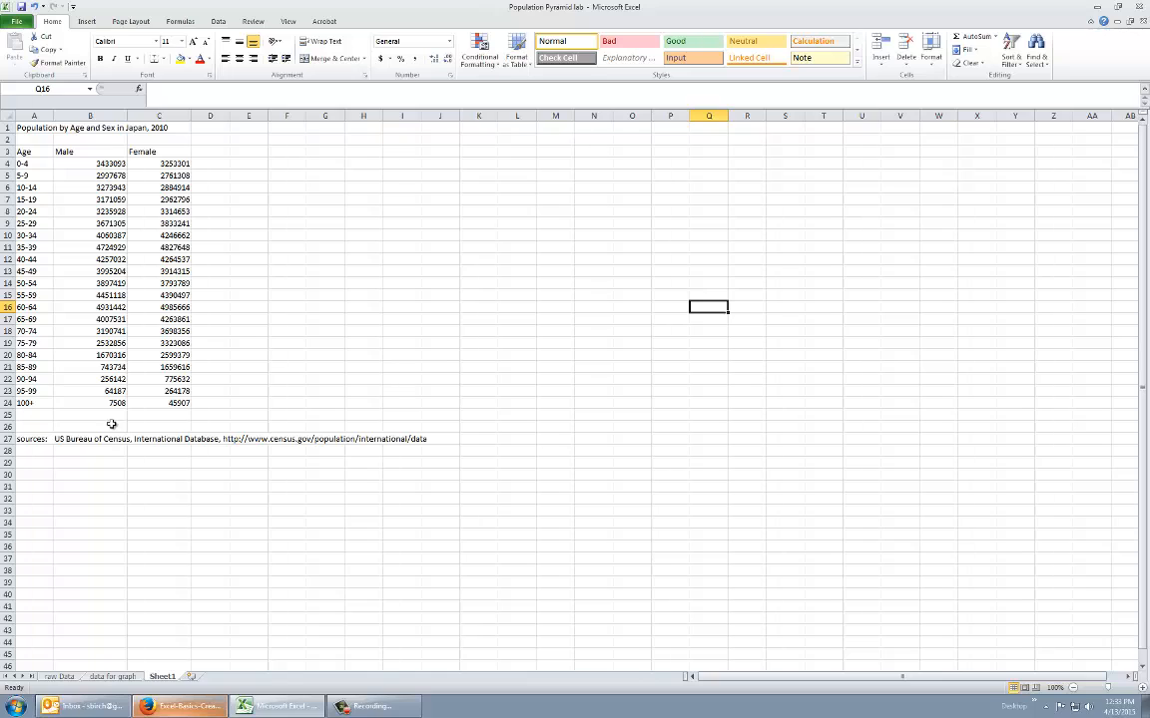
Step: Enter the formula =0-B4 in cell E4 to negate the male population of the 0-4 age group
left_click(259, 163)
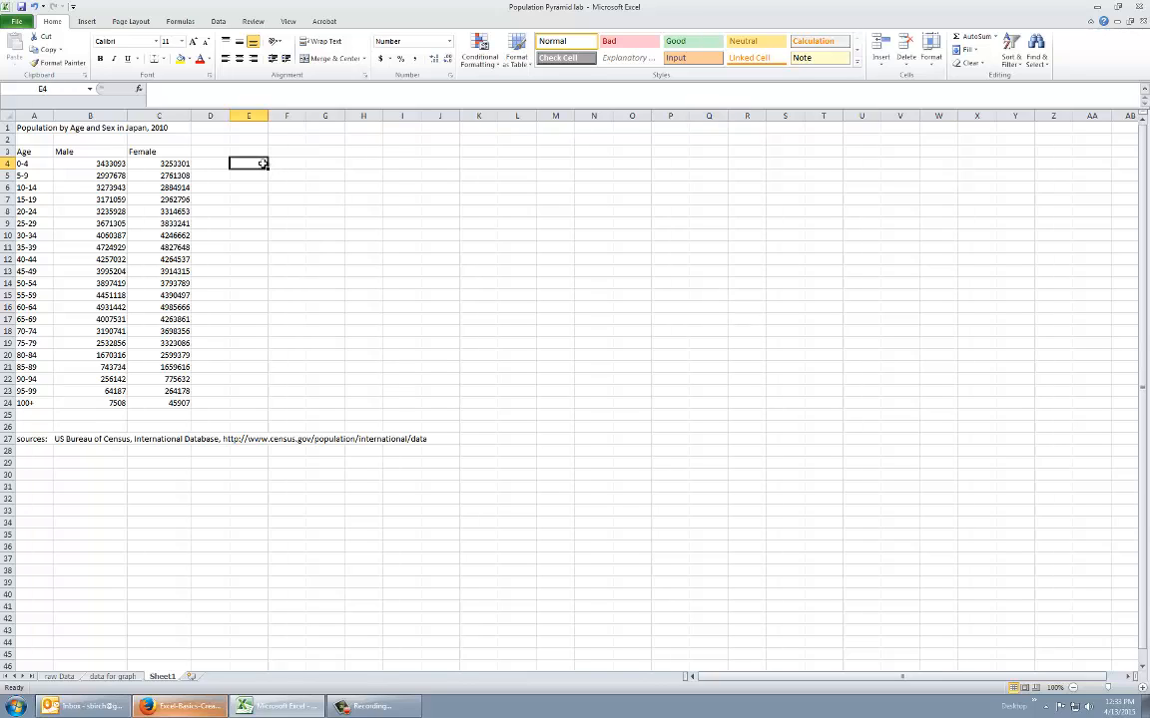
type("=")
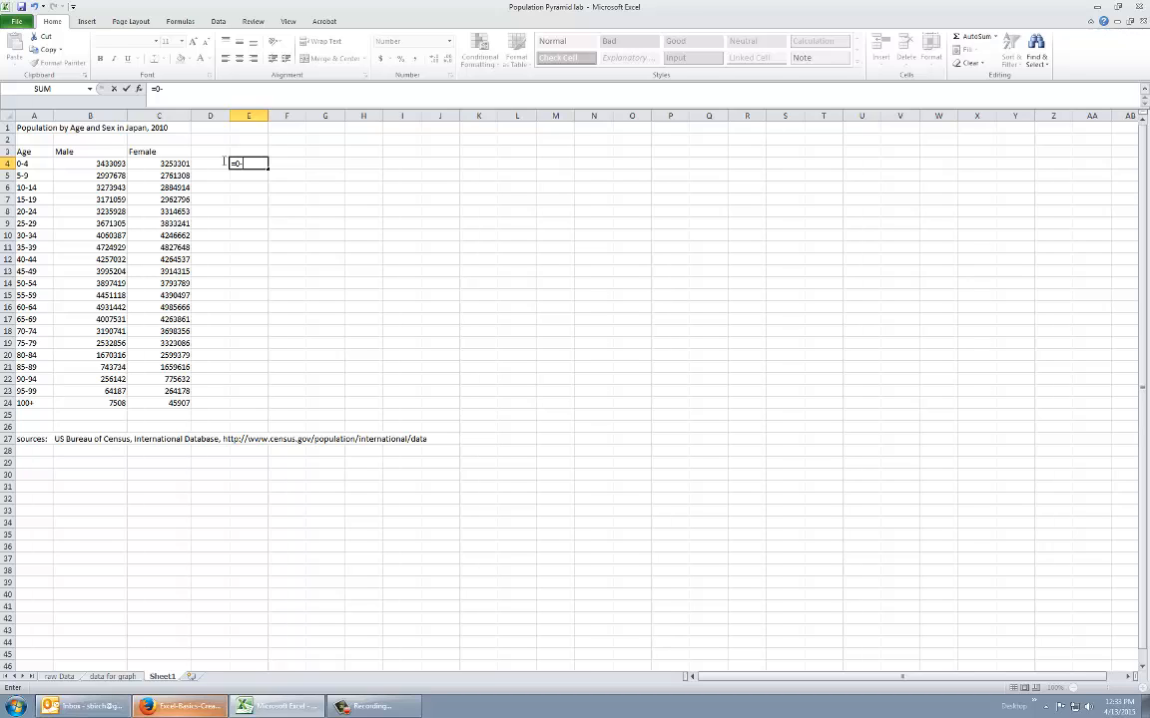
type("0-")
left_click(105, 163)
type("\\")
key("BackSpace")
key("Return")
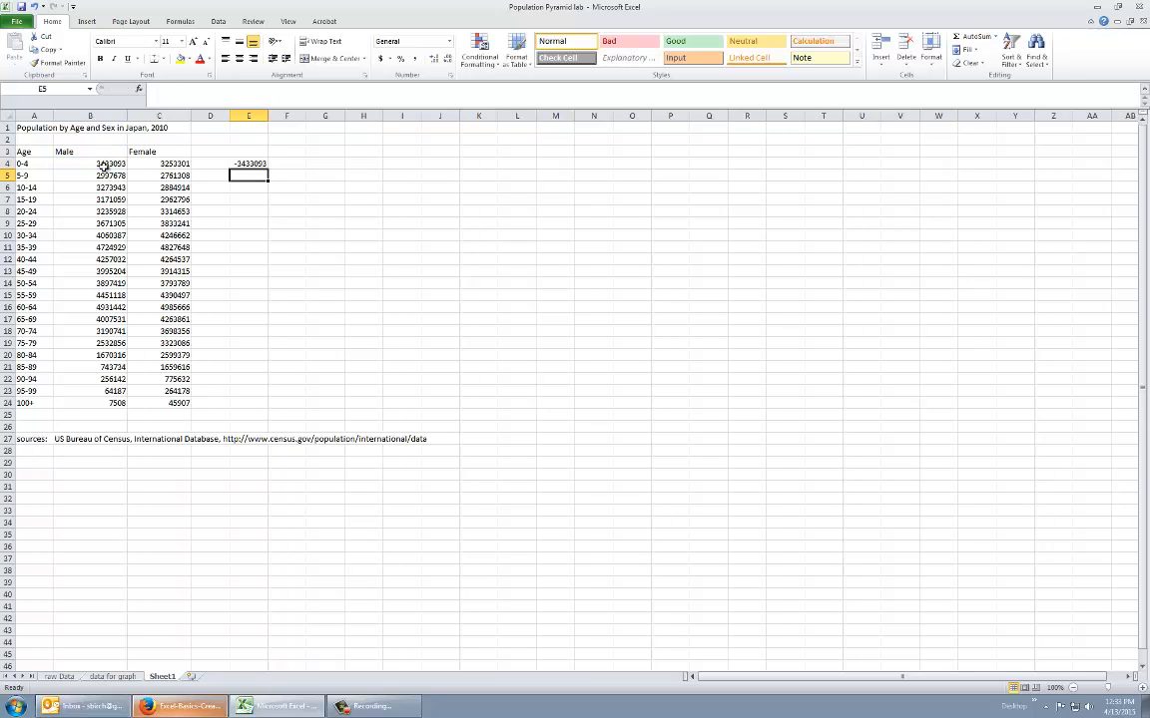
Step: Copy the negating formula from E4 down to E5:E24 for the remaining age groups
left_click(249, 162)
key("ctrl+c")
left_click_drag(251, 175, 249, 401)
key("ctrl+v")
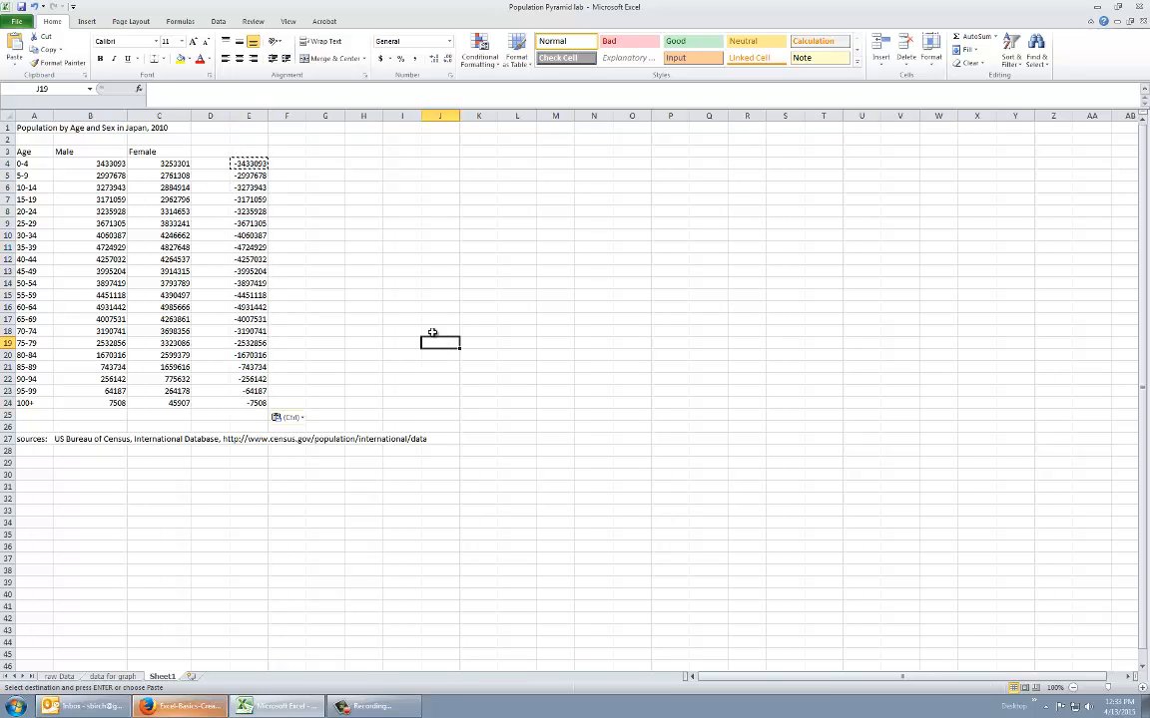
Step: Copy the negated figures in E4:E24 and paste them as values only over the Male column, B4:B24
left_click_drag(251, 165, 248, 403)
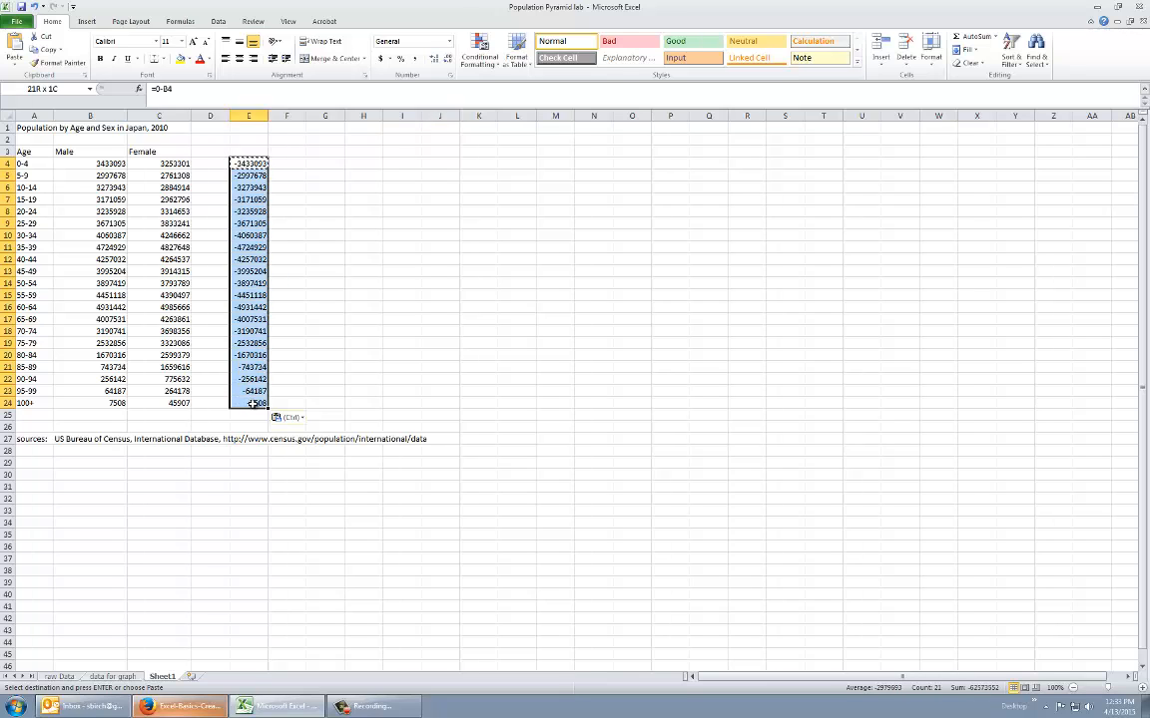
left_click_drag(104, 166, 110, 403)
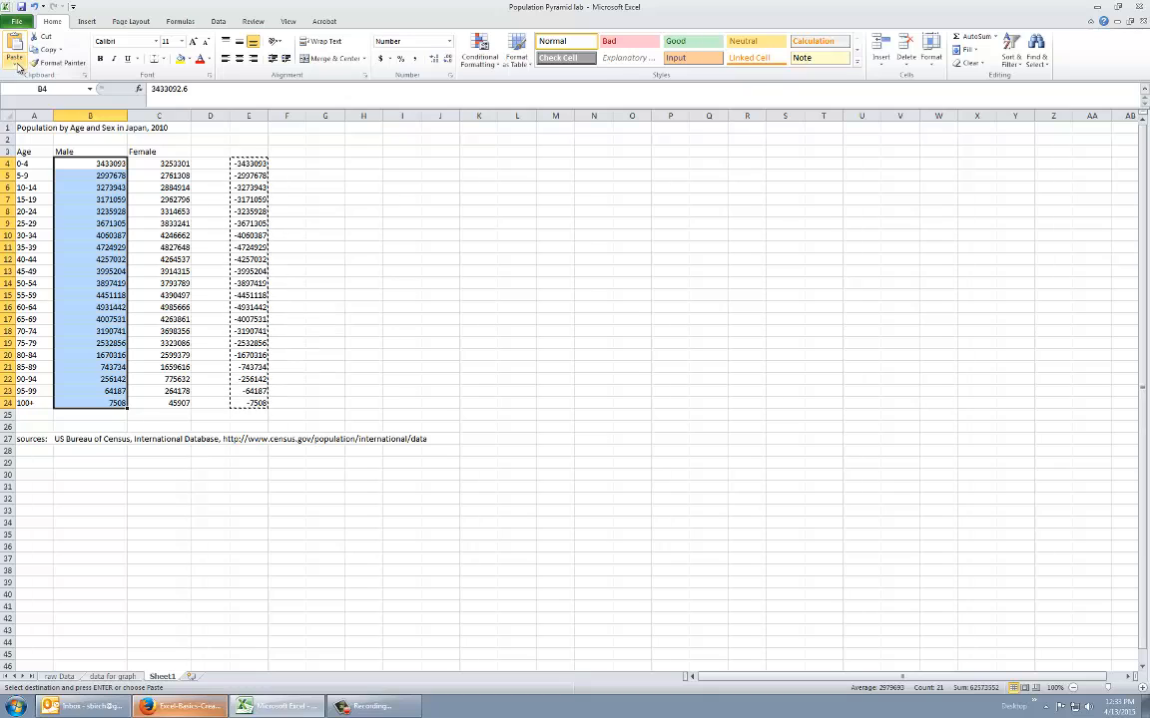
left_click(17, 63)
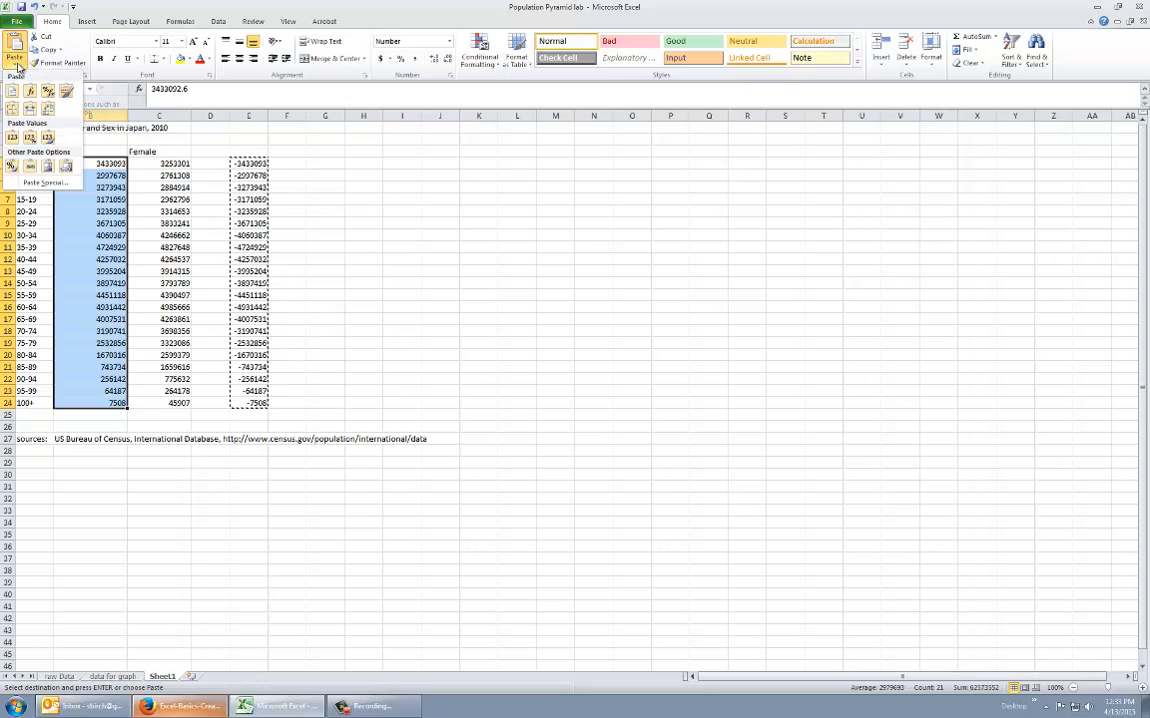
left_click(44, 183)
left_click(287, 249)
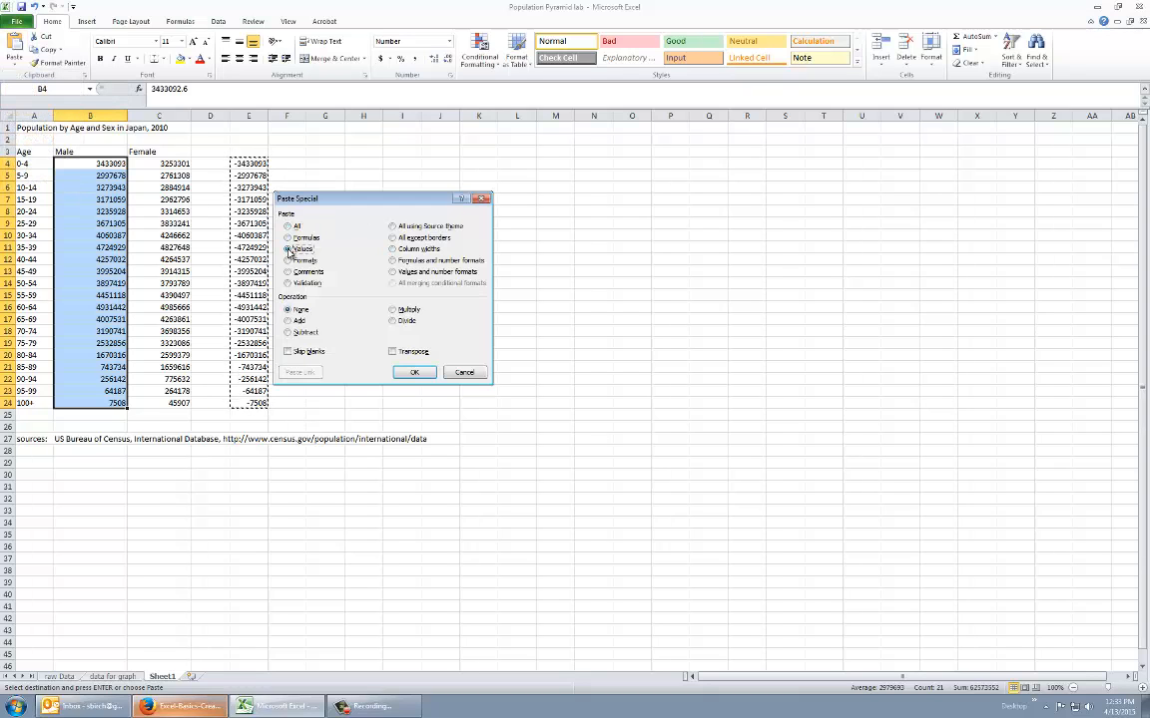
left_click(413, 372)
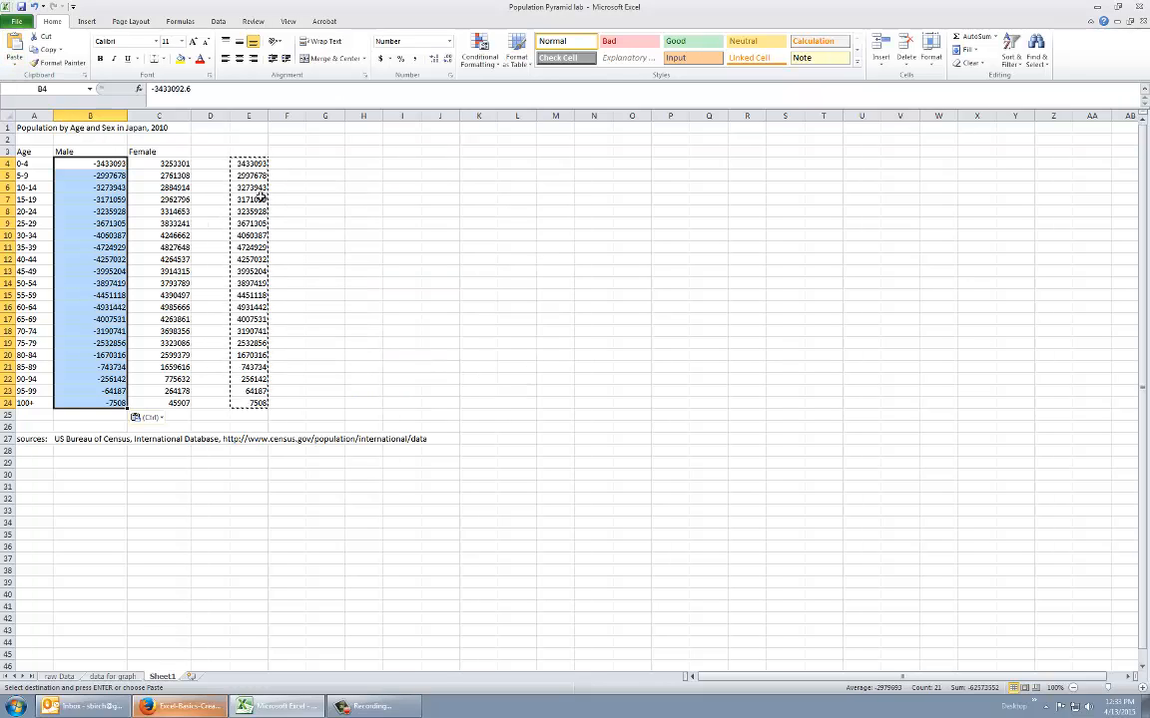
Step: Delete helper column E from Sheet1
left_click(402, 175)
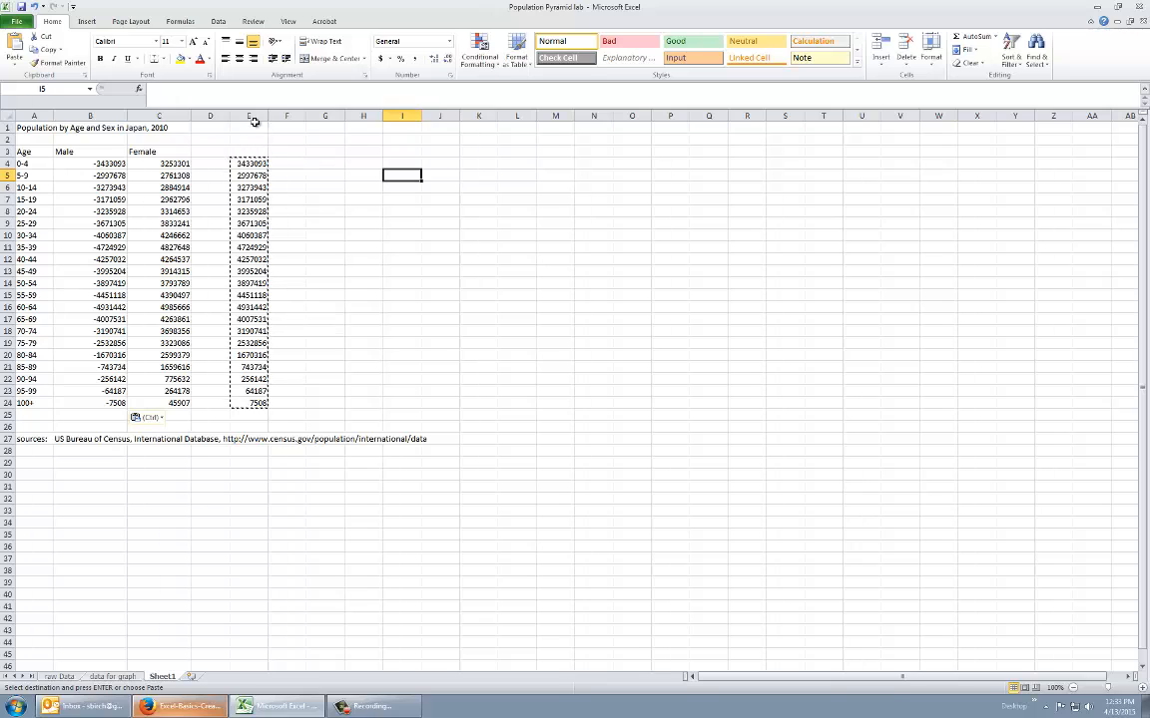
left_click(252, 117)
left_click(906, 45)
left_click_drag(862, 269, 852, 262)
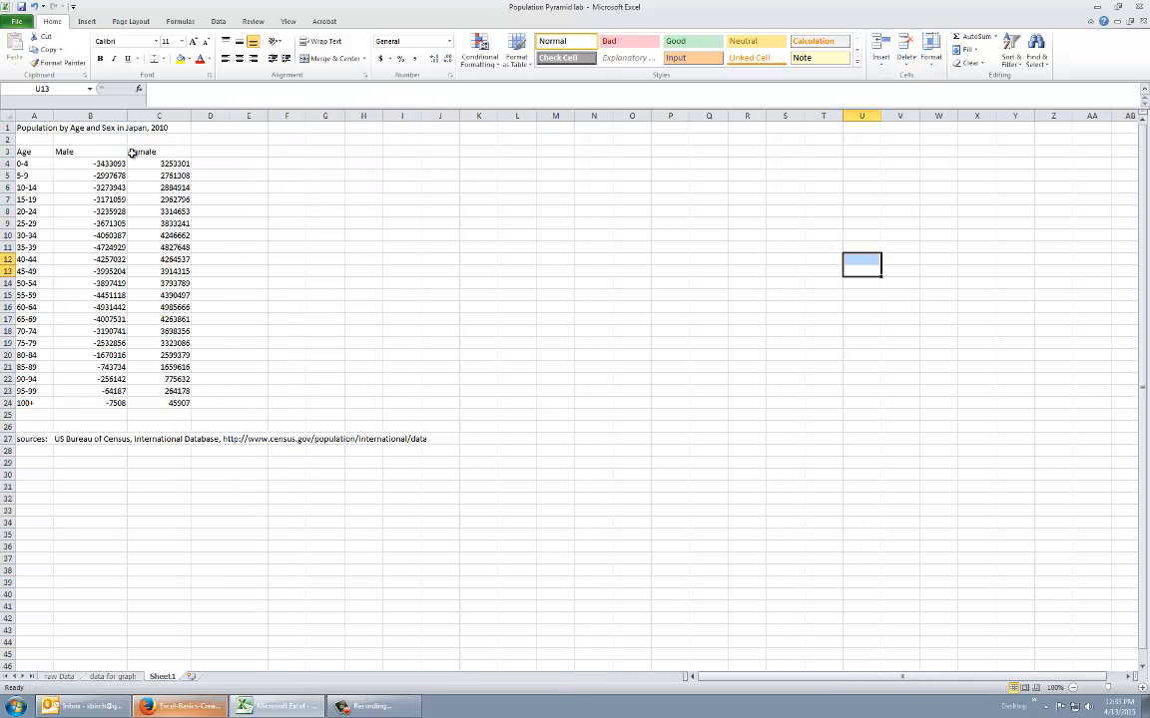
Step: Create a 2-D clustered bar chart from A3:C24 using the negative male values
left_click_drag(47, 151, 175, 403)
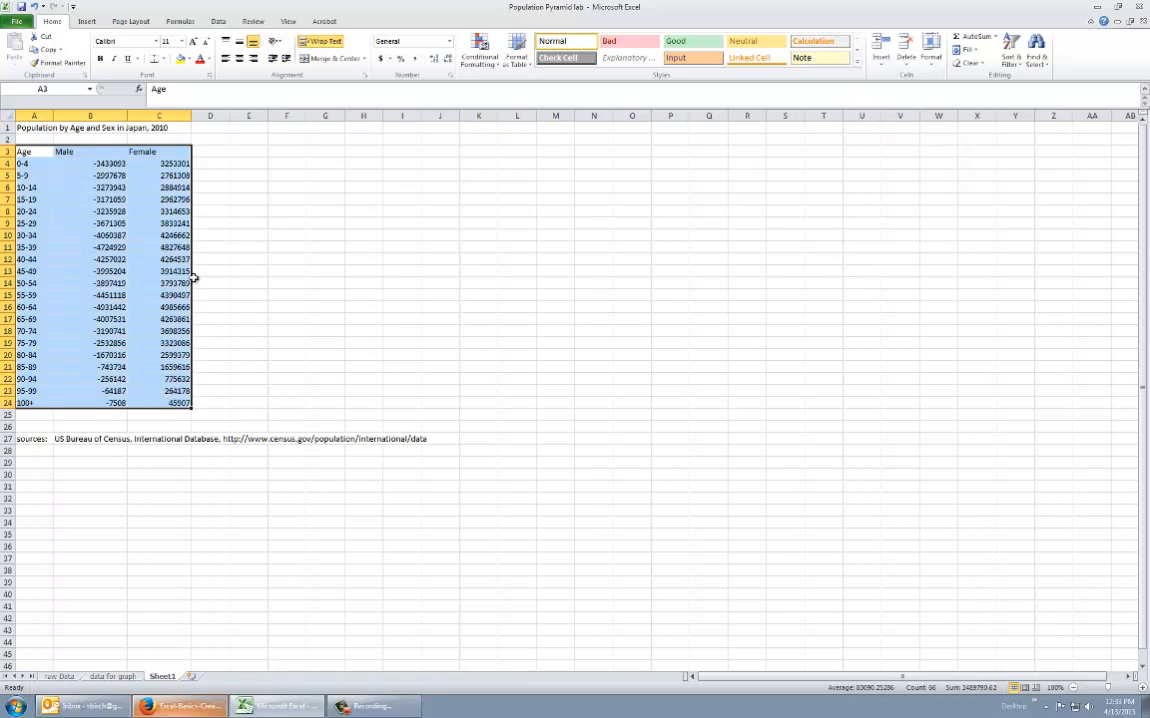
left_click(86, 22)
left_click(302, 50)
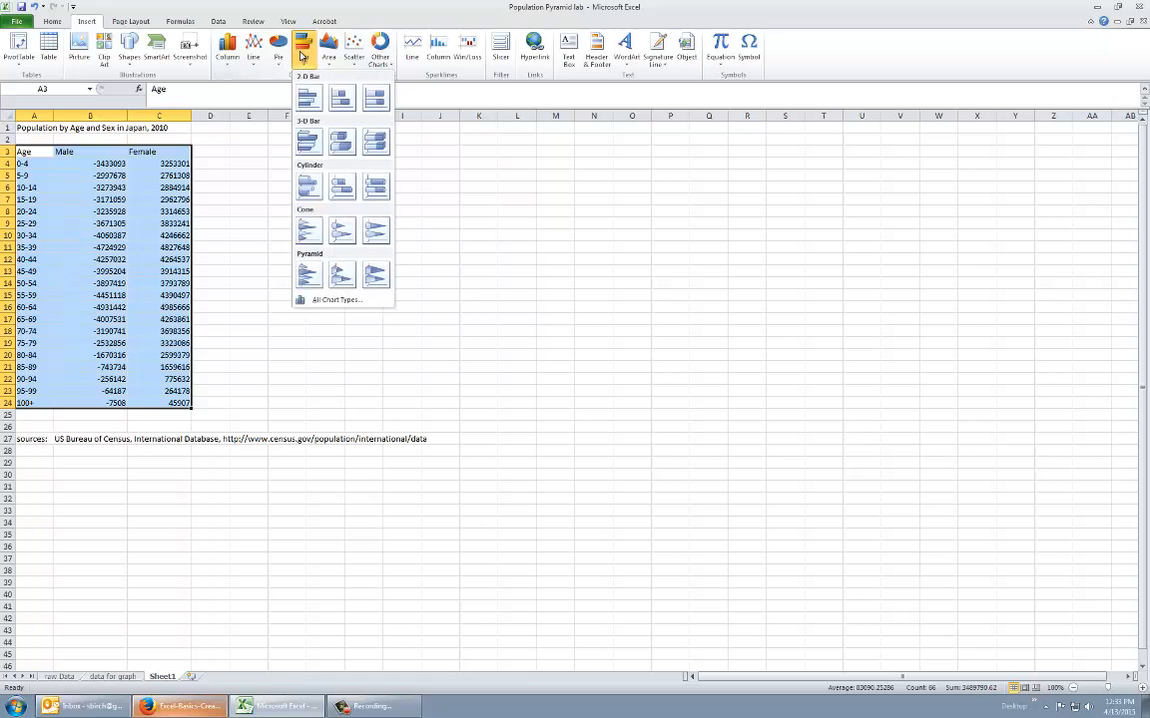
left_click(307, 97)
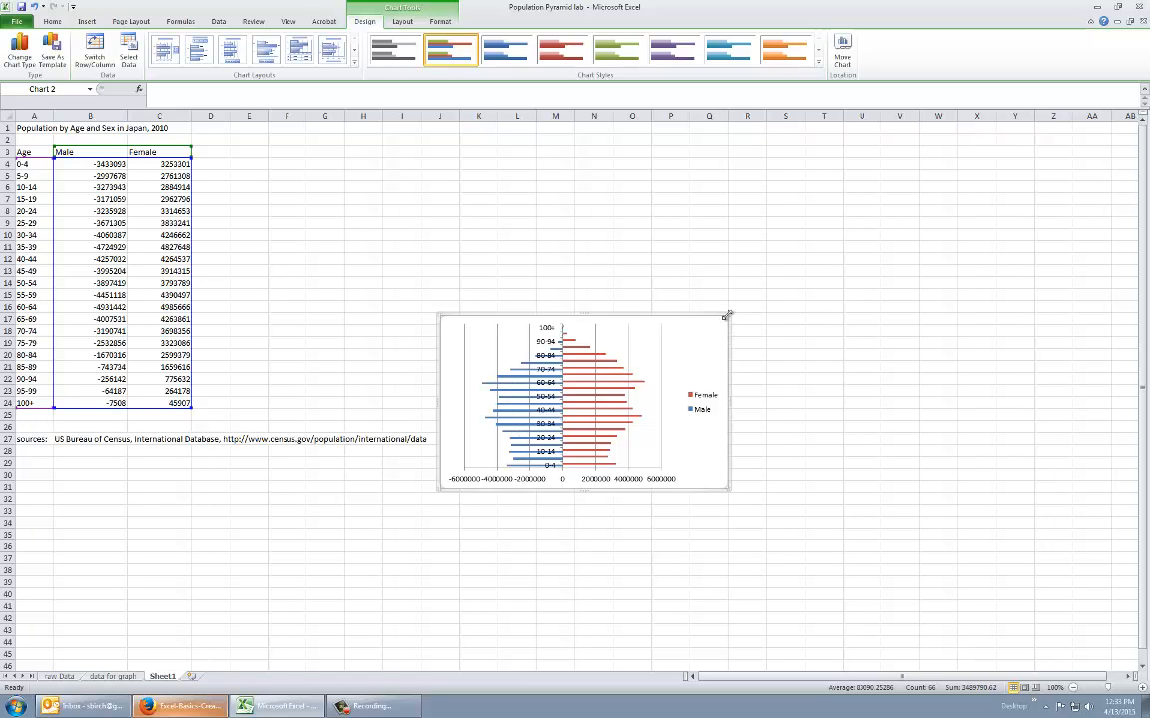
Step: Enlarge the population chart to span roughly columns I to W and rows 3 to 37
left_click_drag(728, 315, 835, 147)
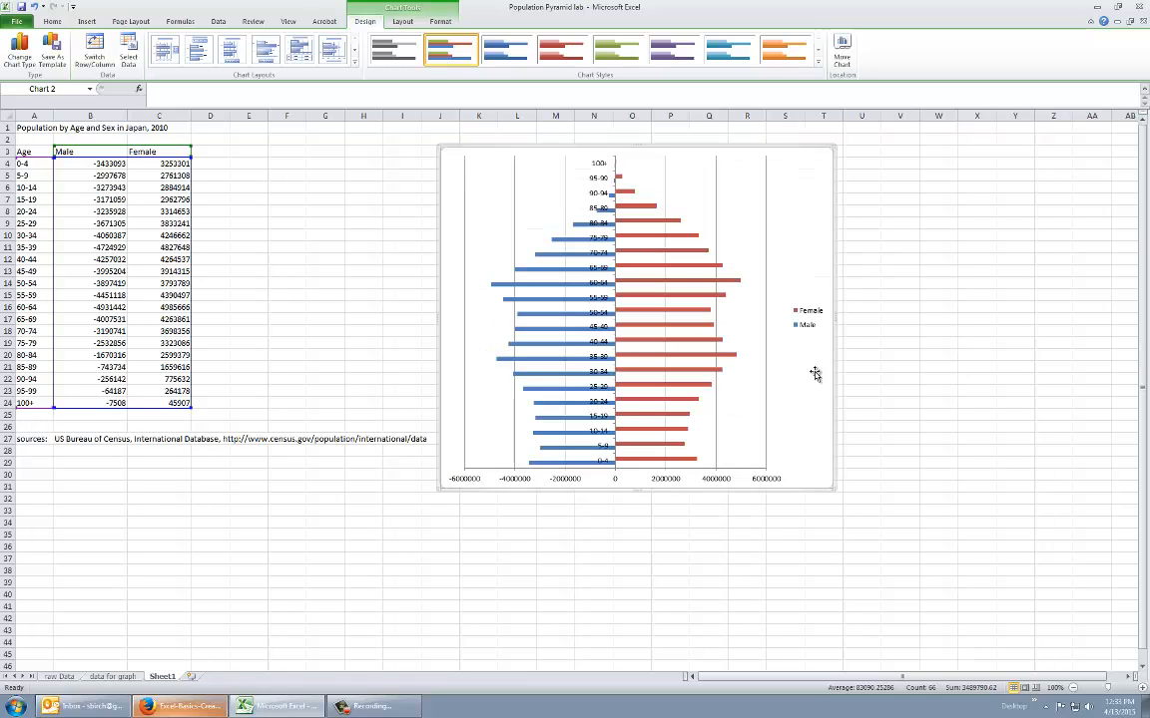
left_click_drag(836, 489, 957, 525)
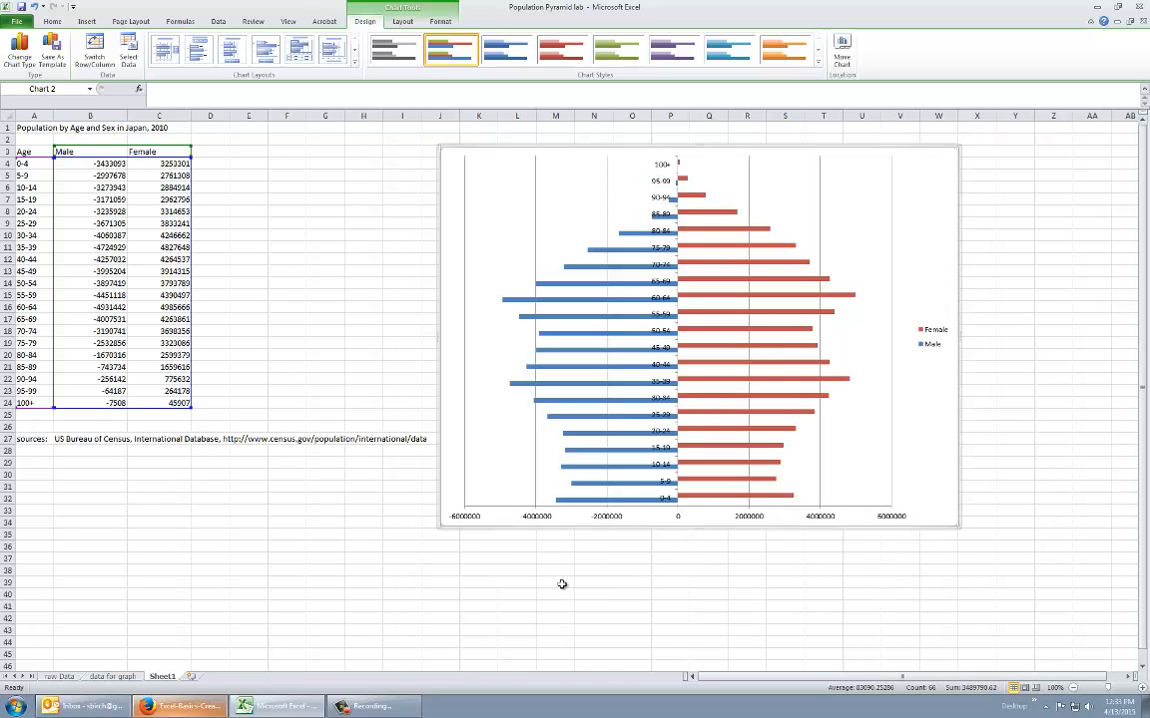
left_click_drag(440, 526, 391, 567)
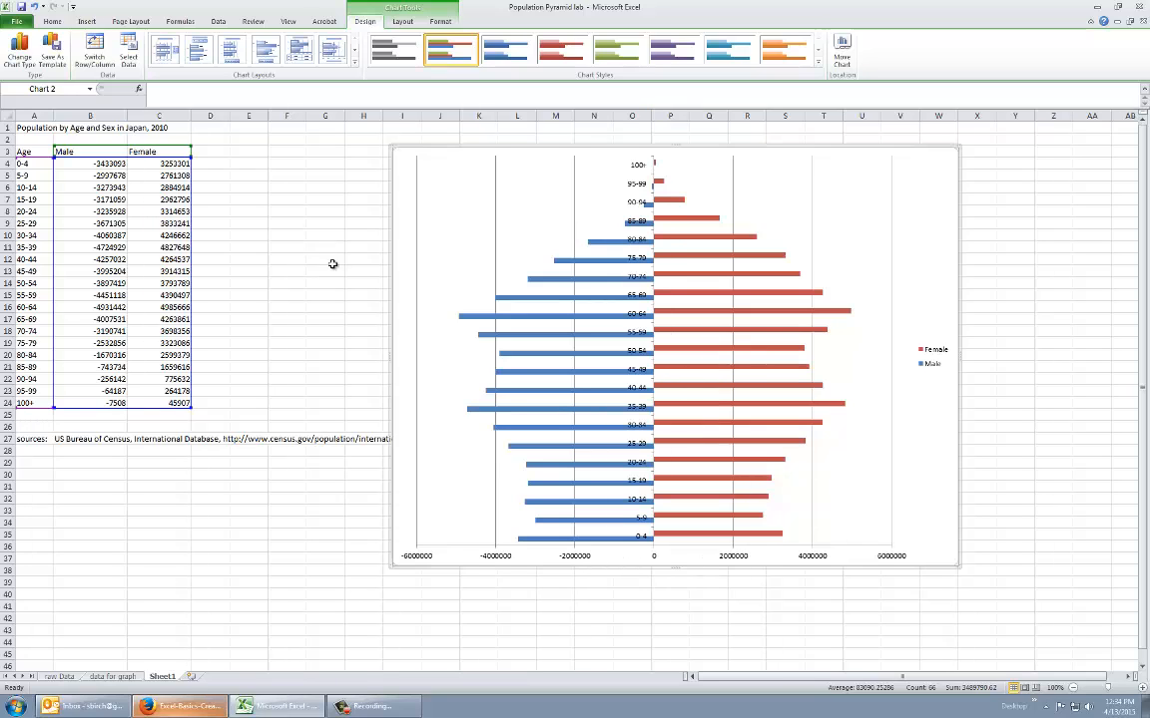
Step: Set the axis labels position of the chart's vertical age axis to Low
right_click(634, 205)
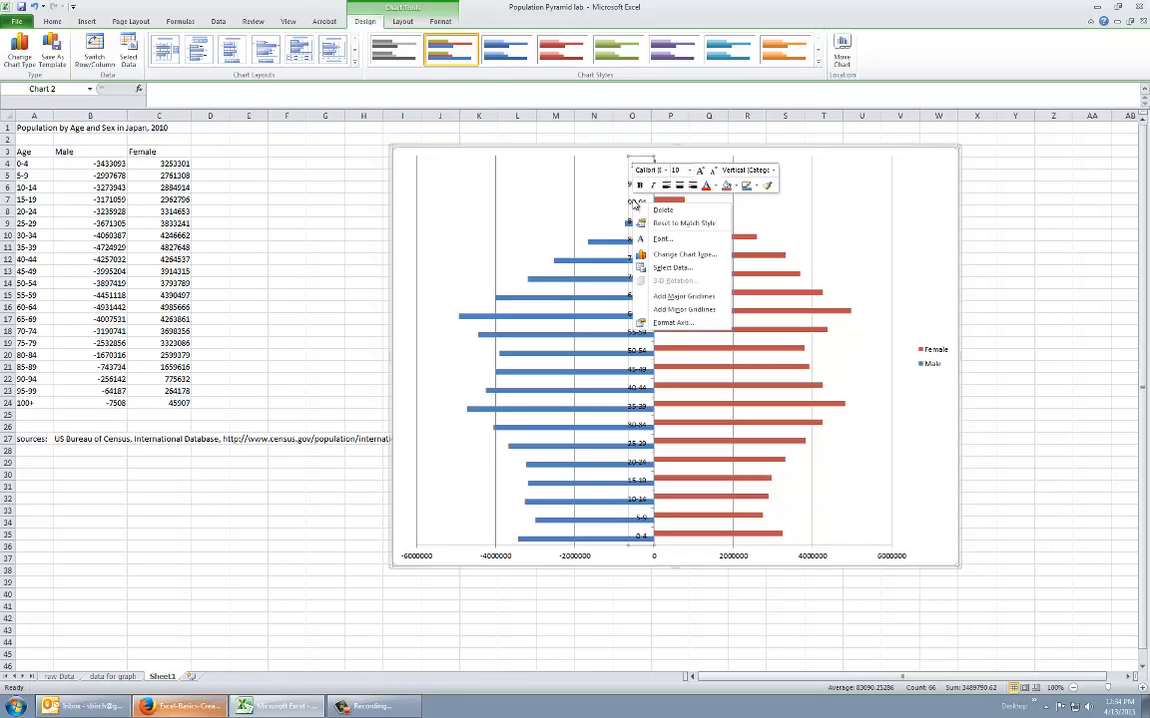
left_click(678, 324)
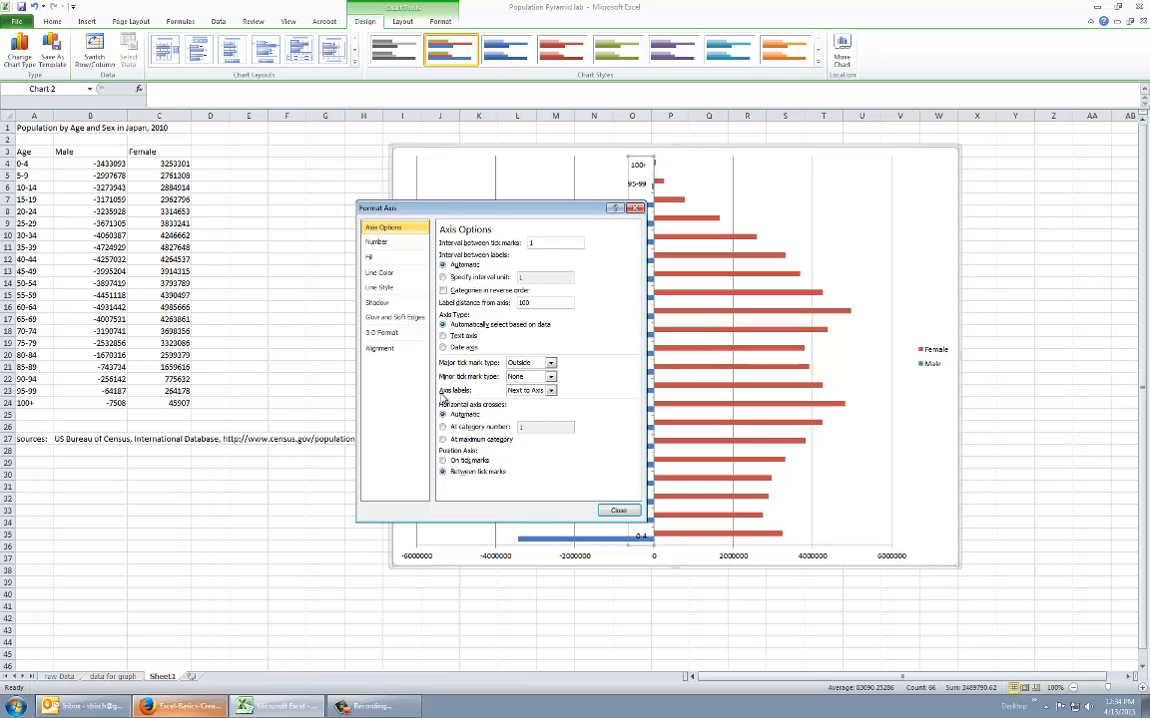
left_click(550, 390)
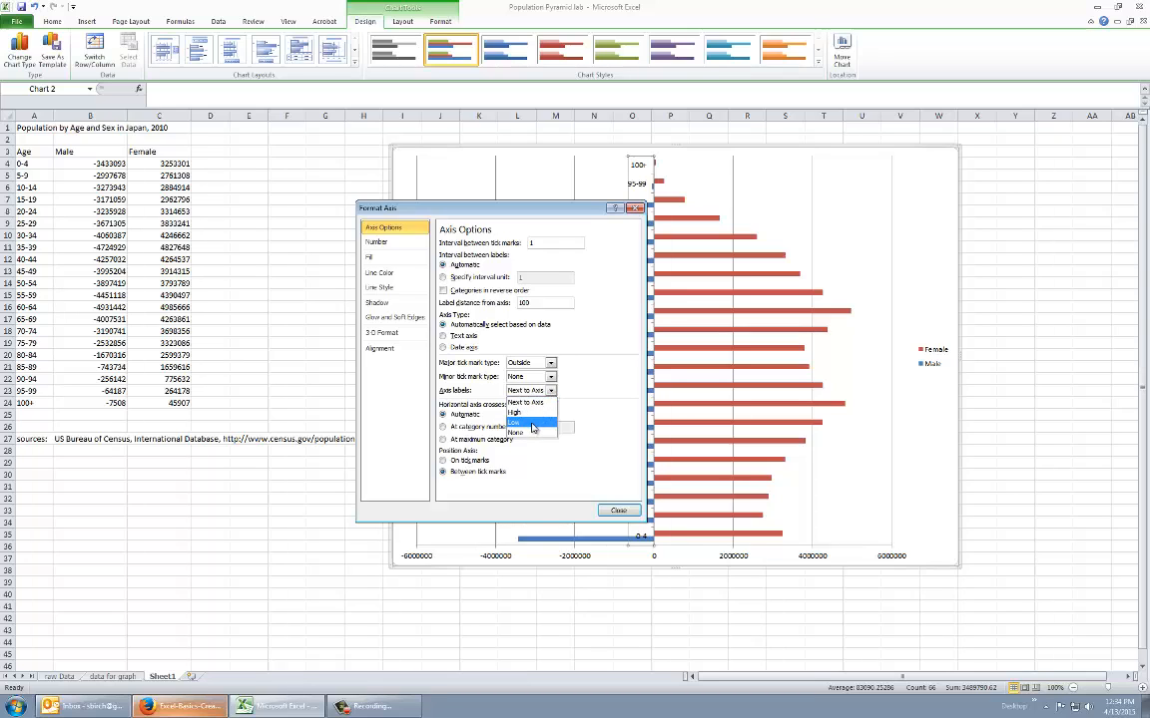
left_click(532, 425)
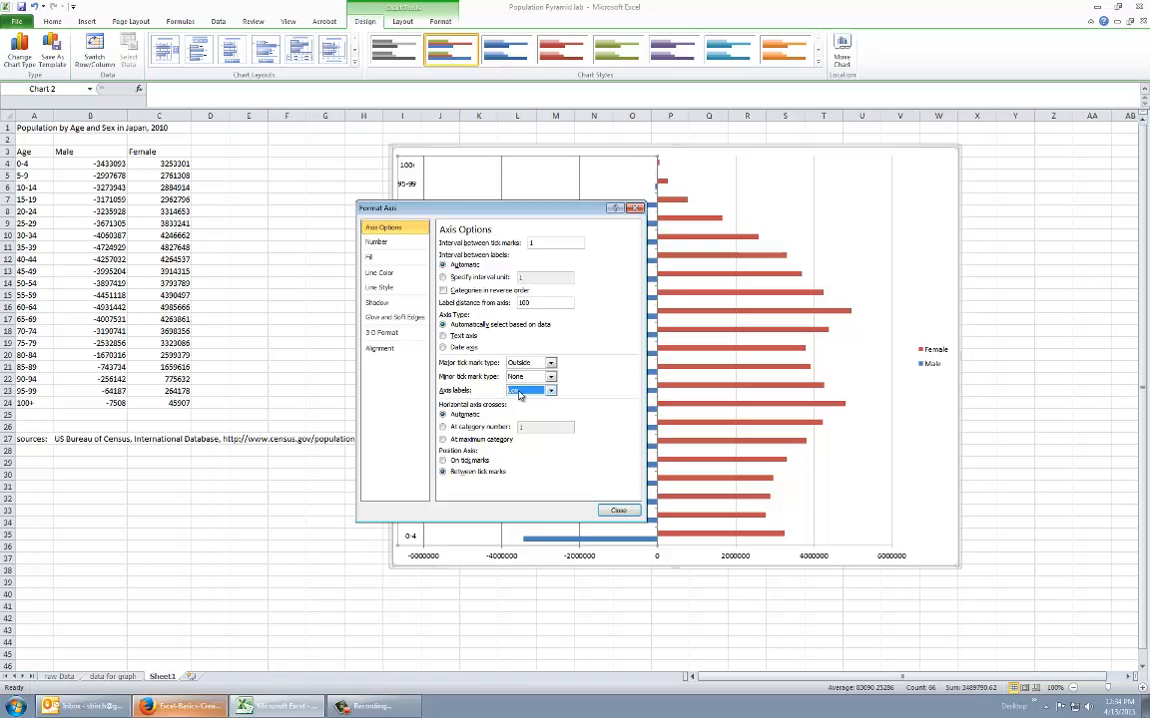
Step: Finish the axis formatting and apply chart Layout 1 to the population chart to add a title placeholder
left_click(620, 510)
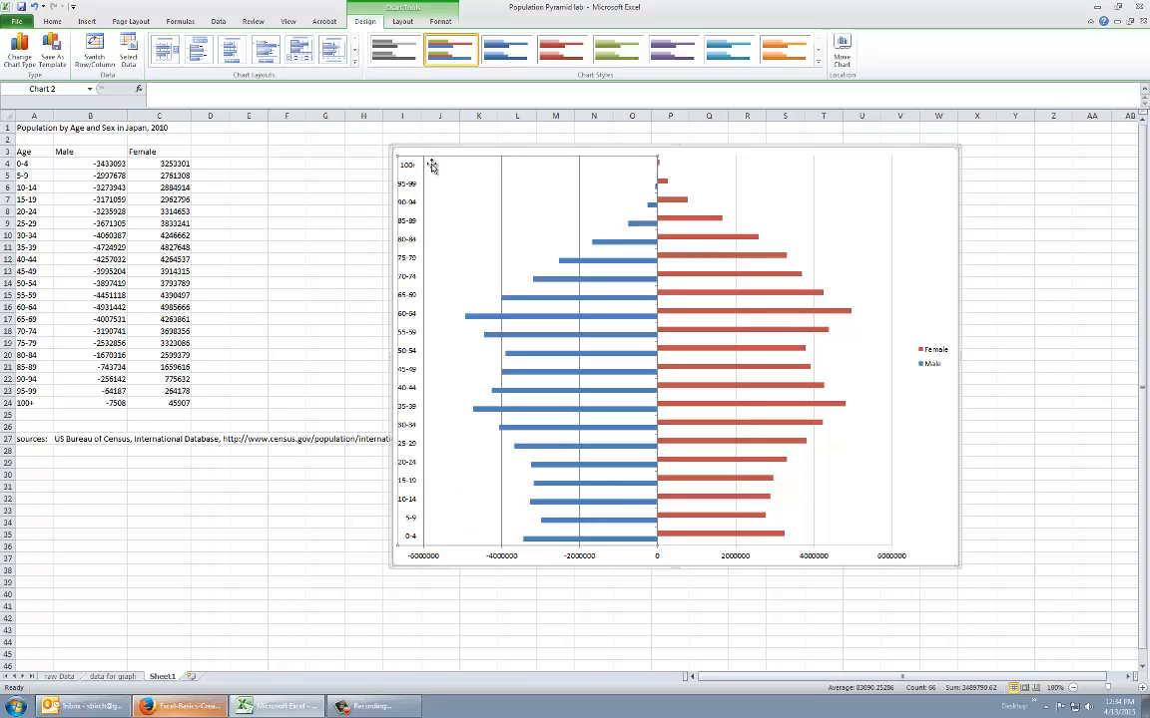
left_click(764, 185)
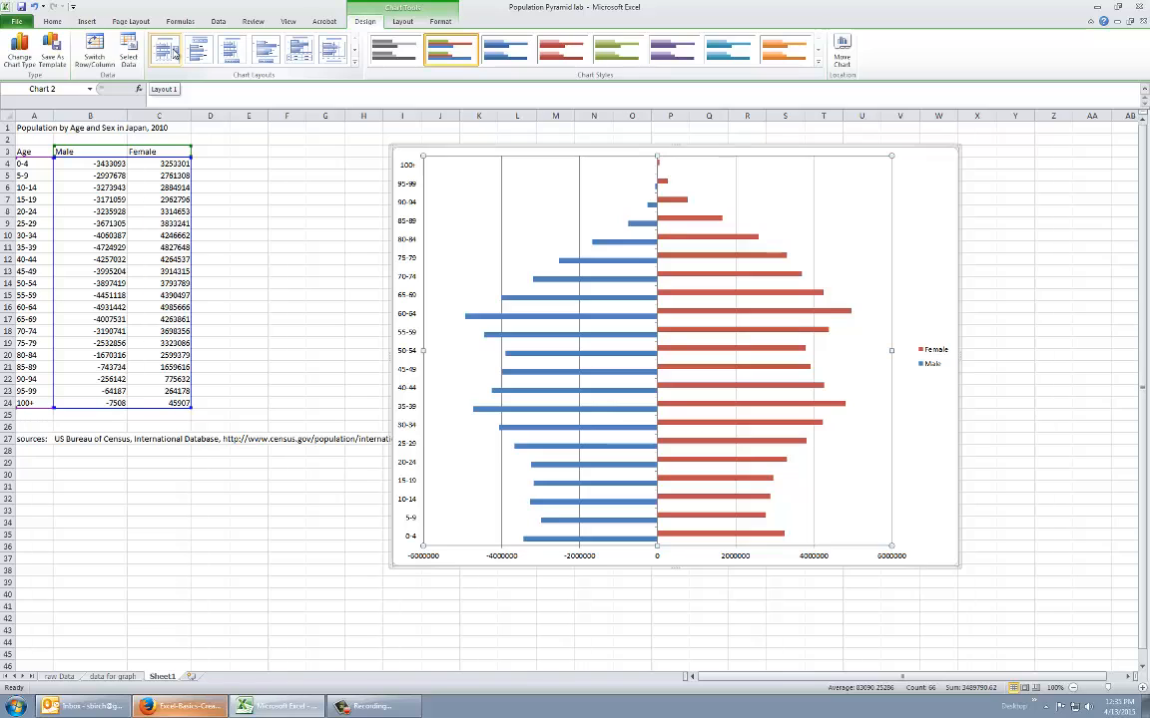
left_click(167, 50)
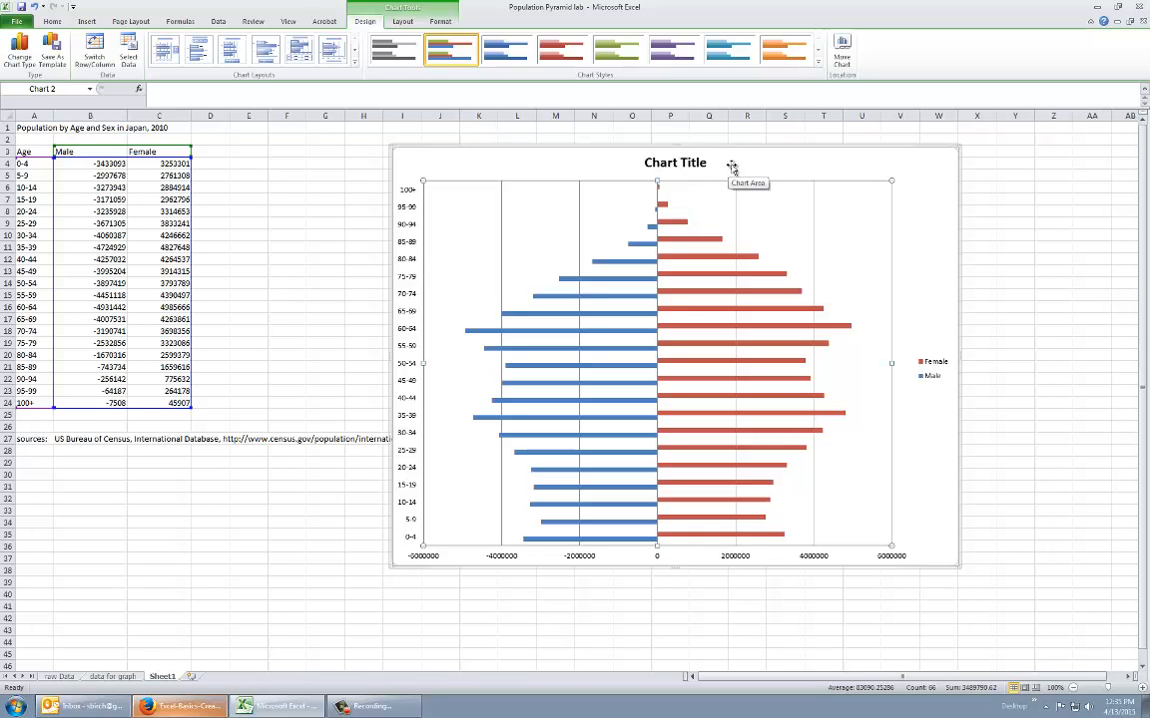
Step: Add a primary horizontal axis title below the chart's axis reading "Population"
left_click(401, 22)
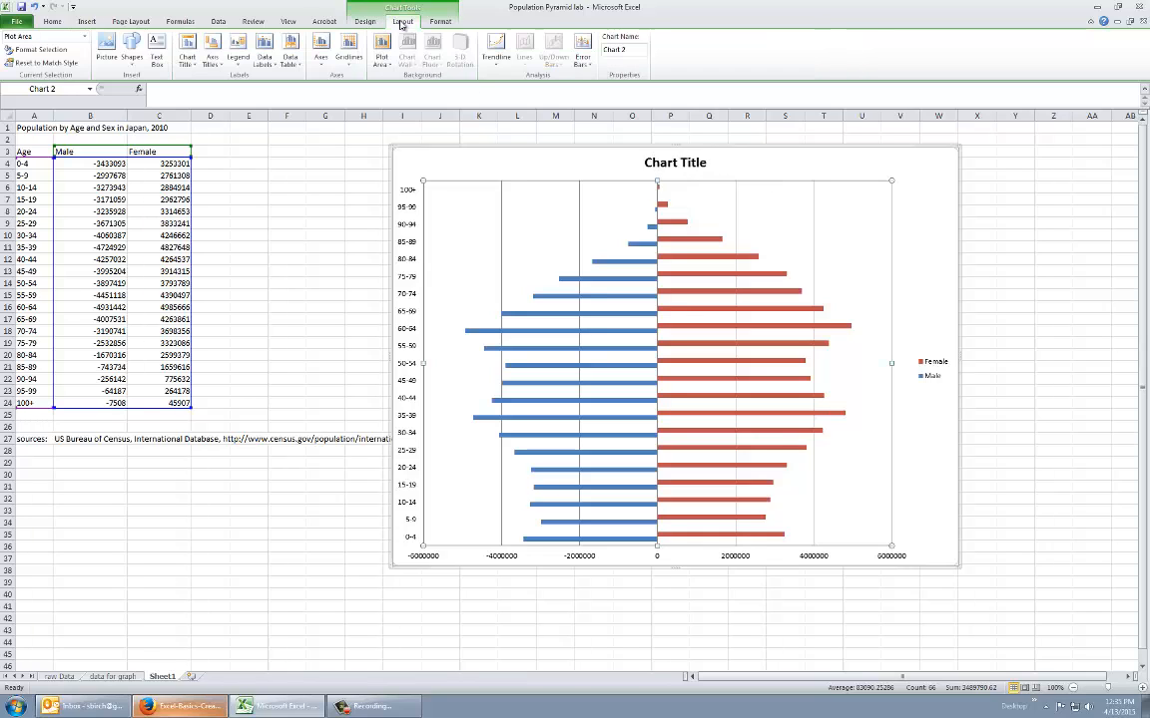
left_click(214, 59)
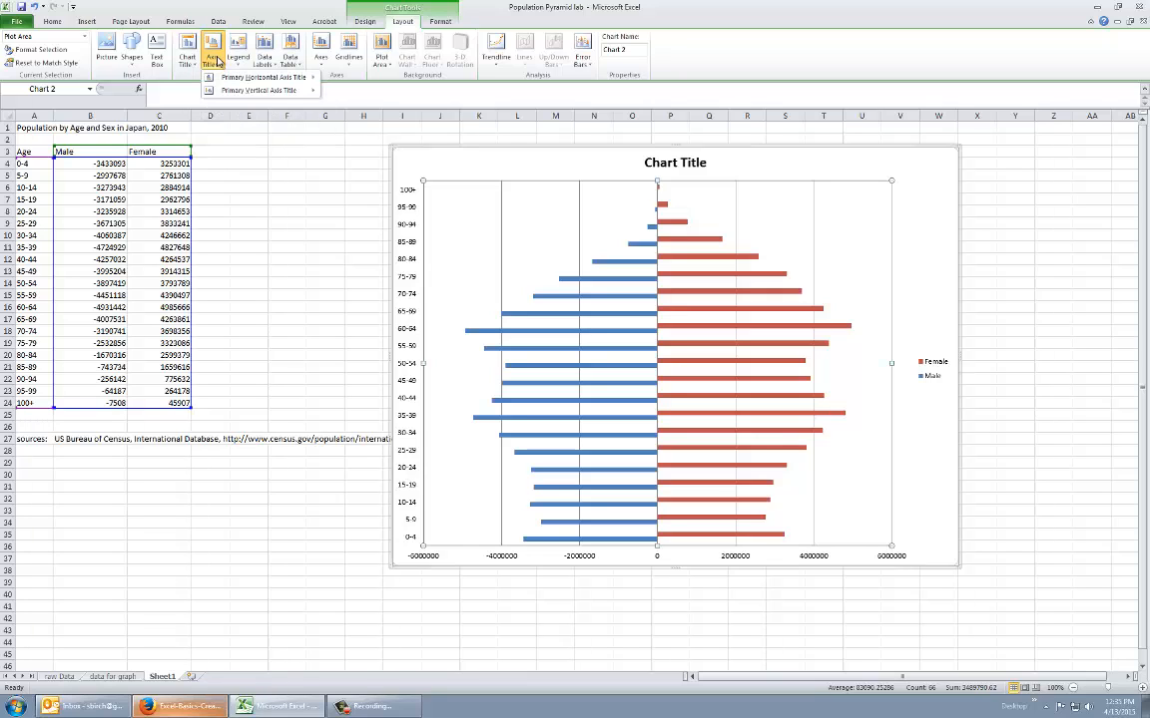
mouse_move(290, 77)
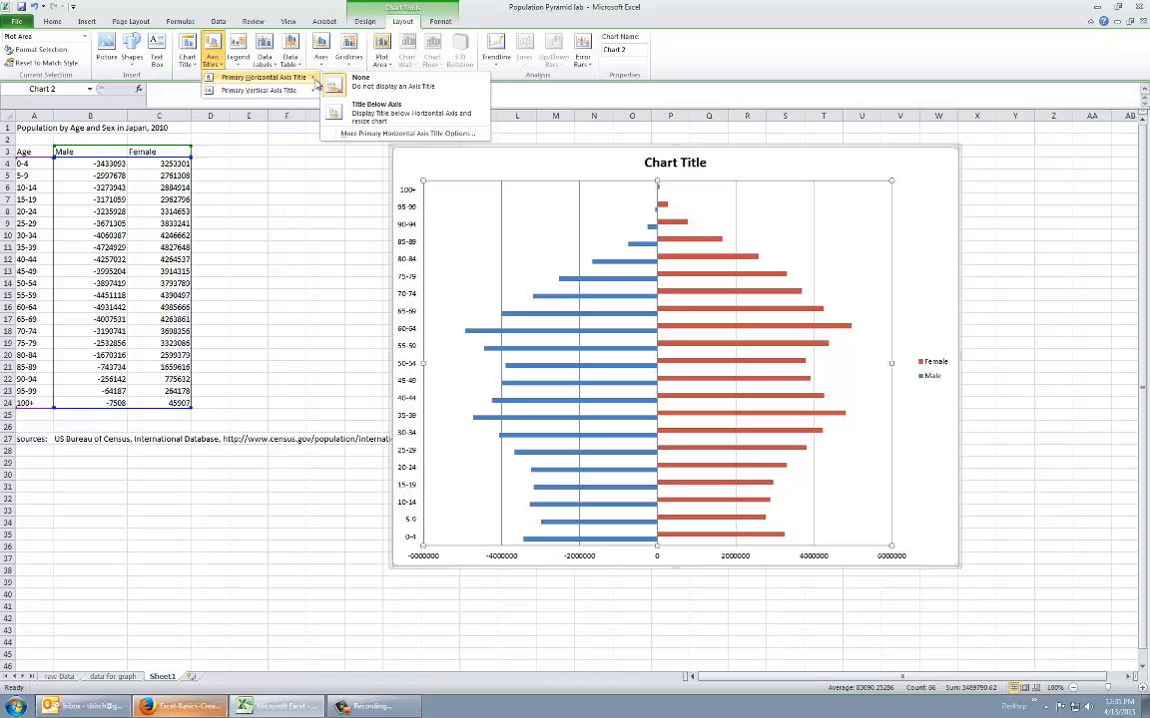
left_click(380, 116)
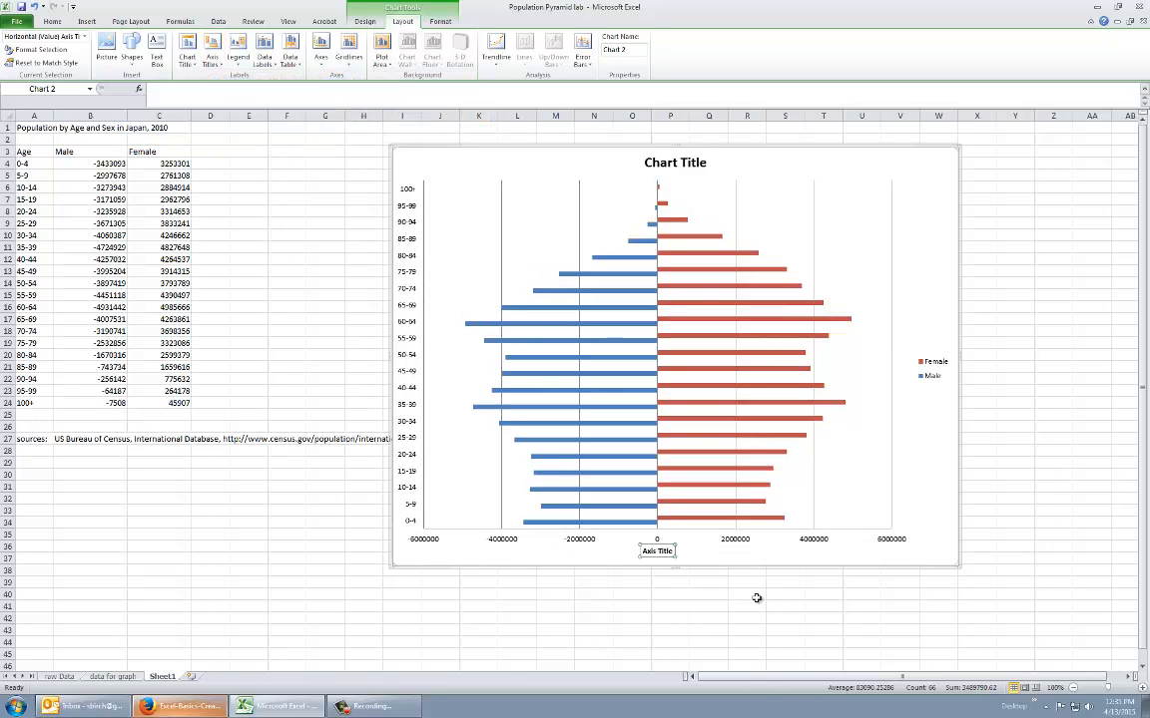
type("Populatio")
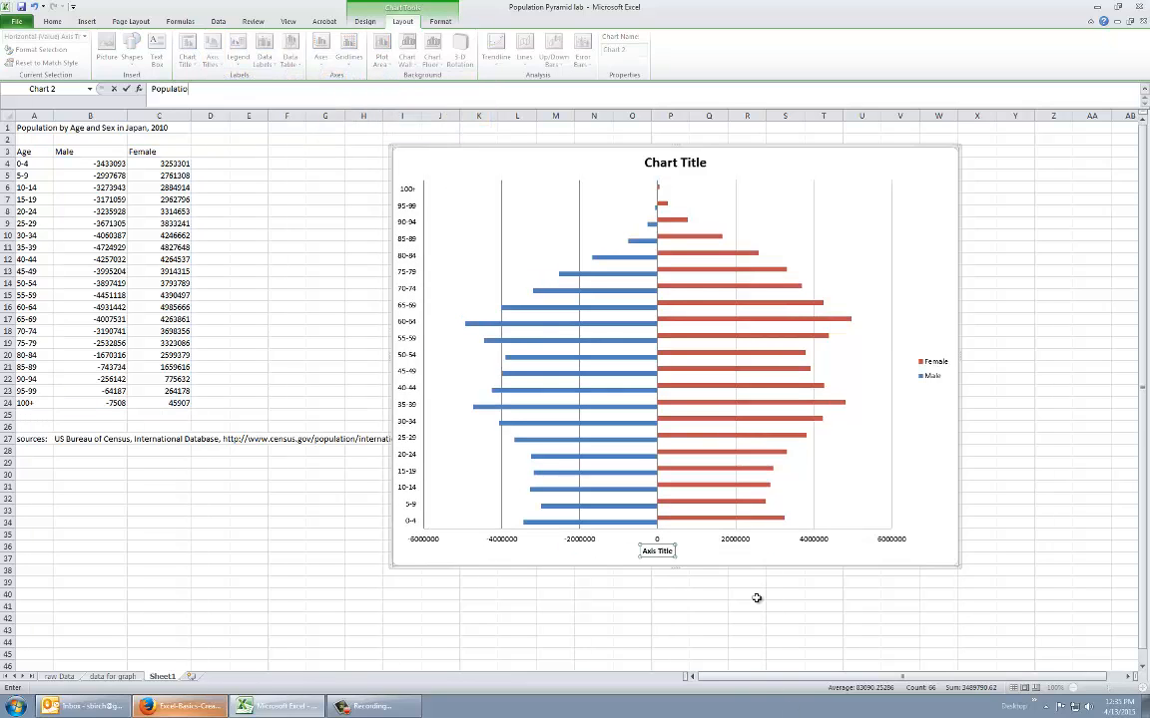
type("n")
key("Return")
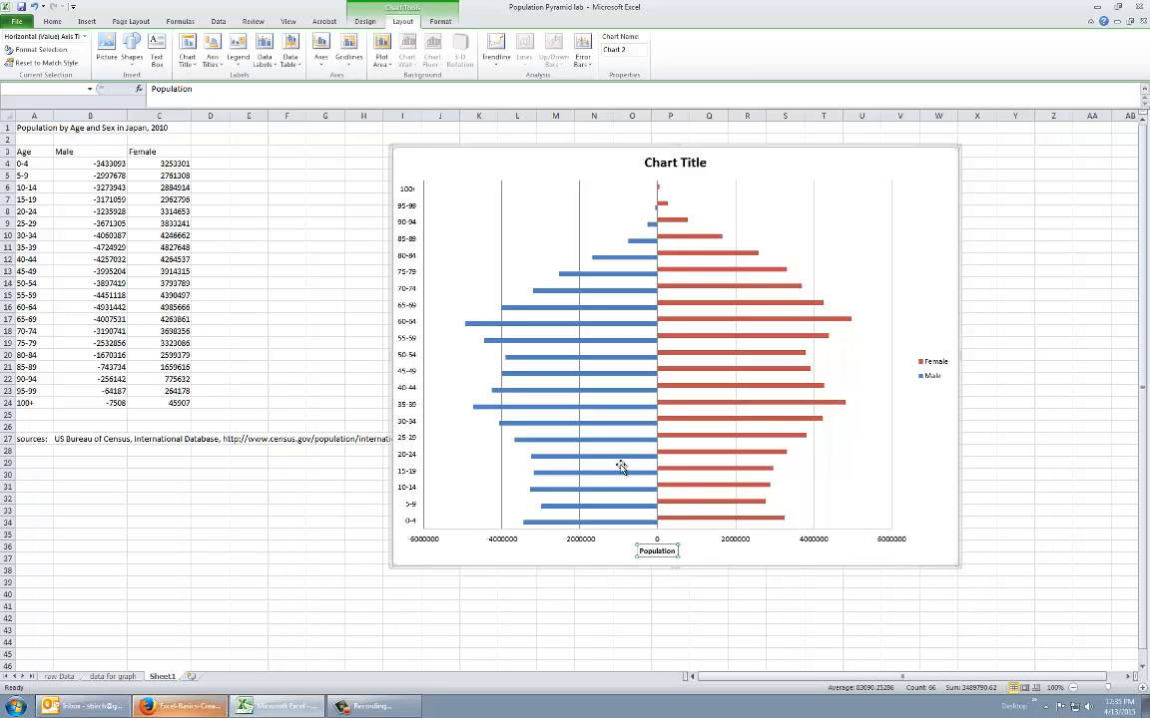
Step: Add a rotated primary vertical axis title reading "Age" to the chart
left_click(212, 50)
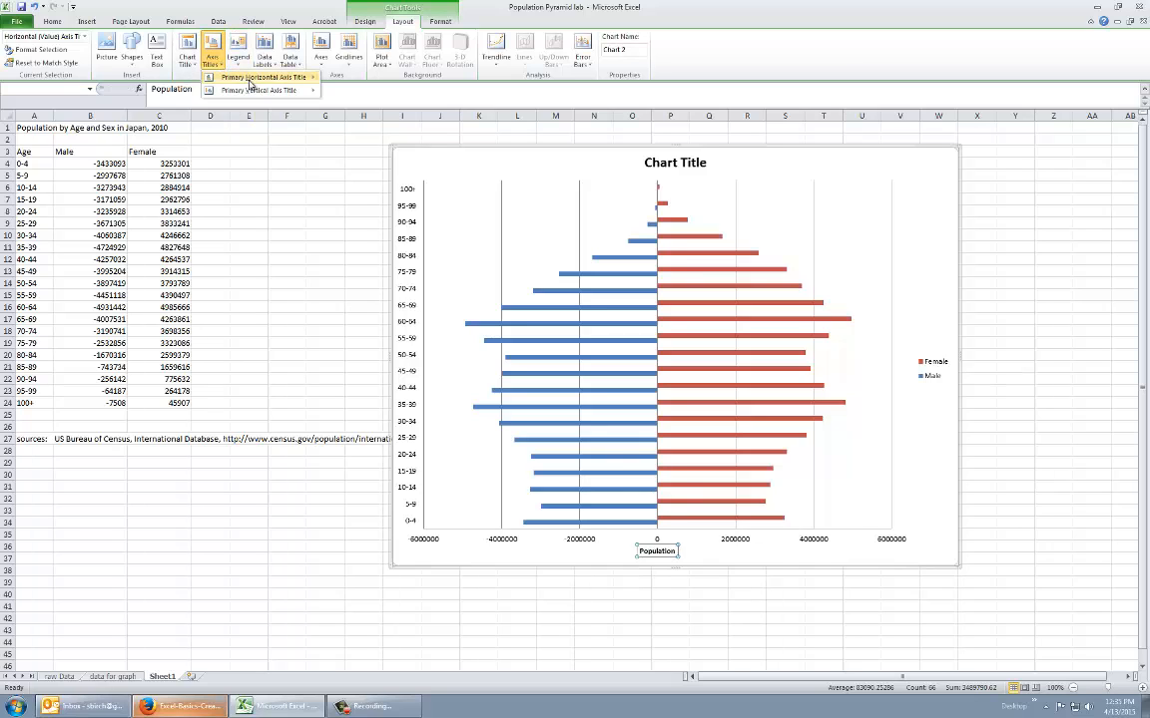
mouse_move(269, 90)
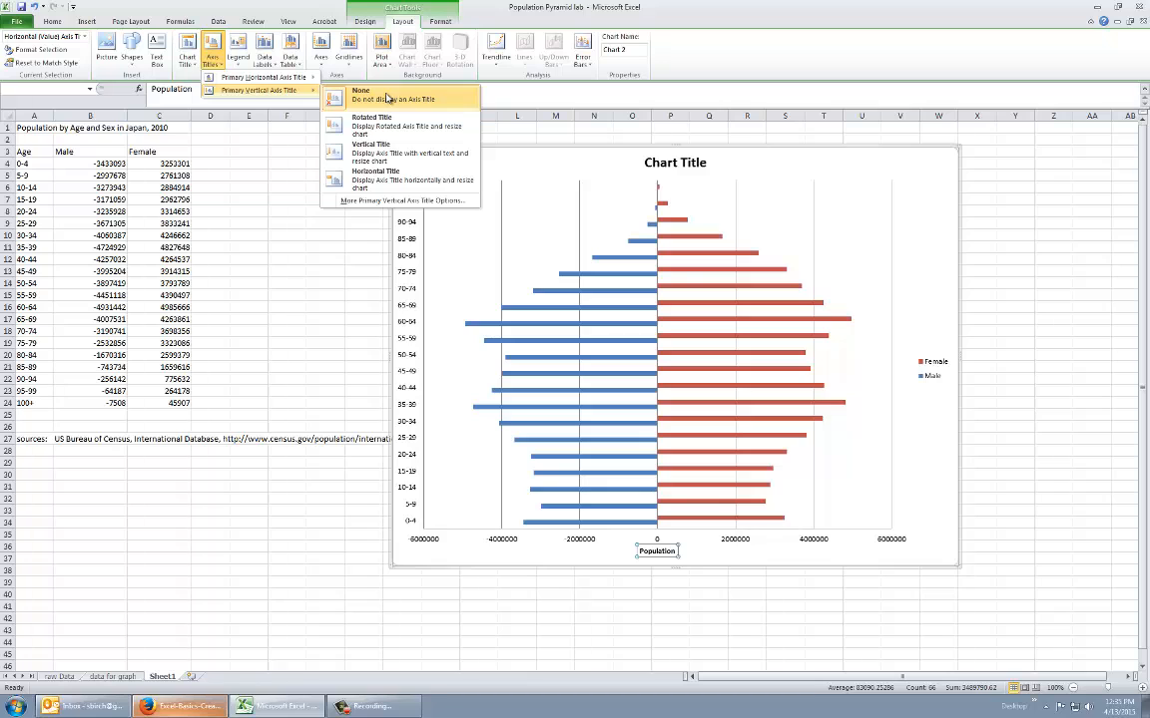
left_click(384, 119)
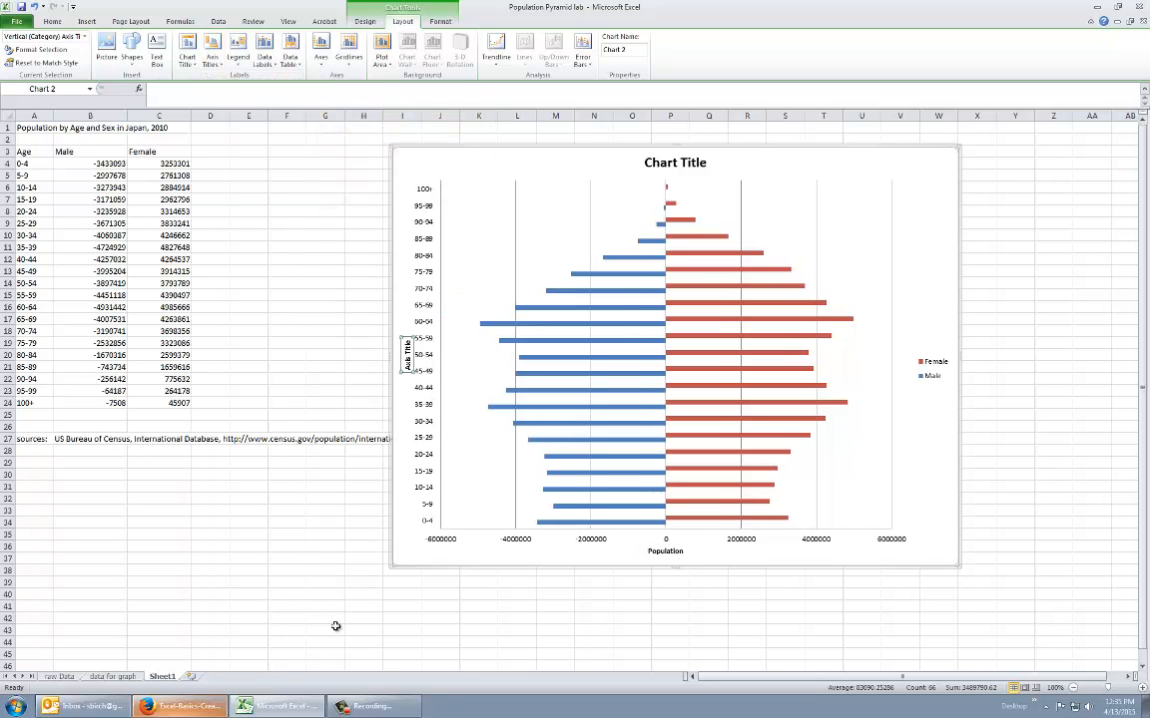
type("A")
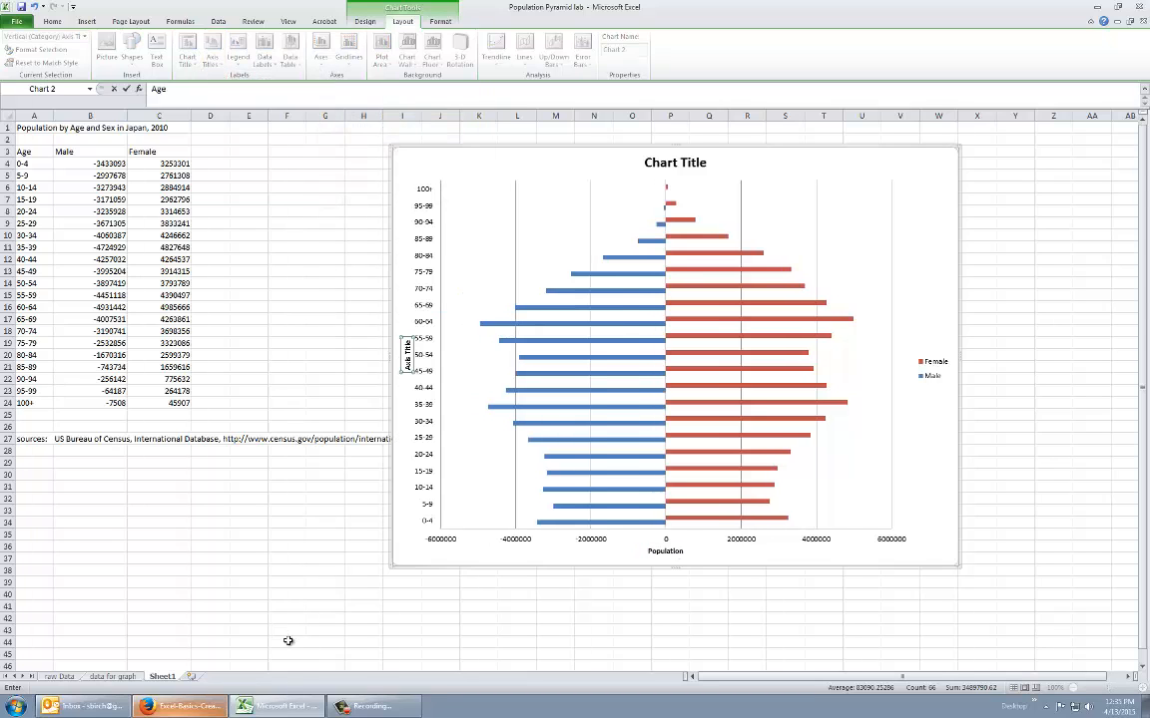
type("ge")
key("Return")
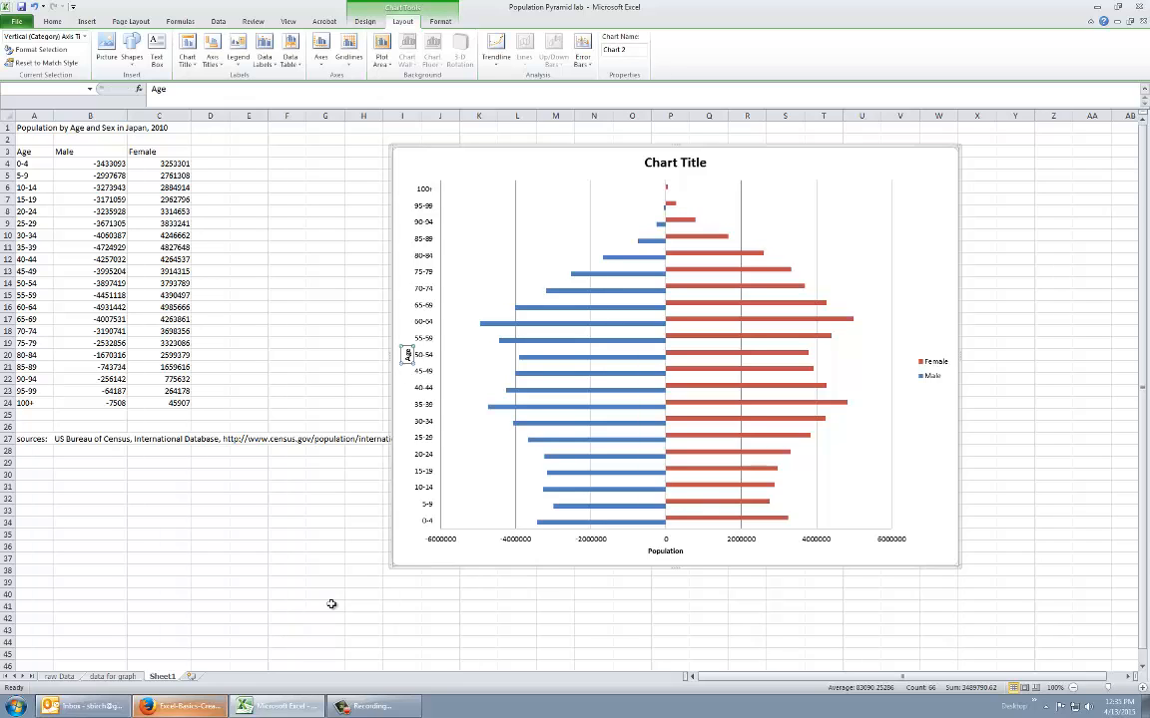
left_click(555, 595)
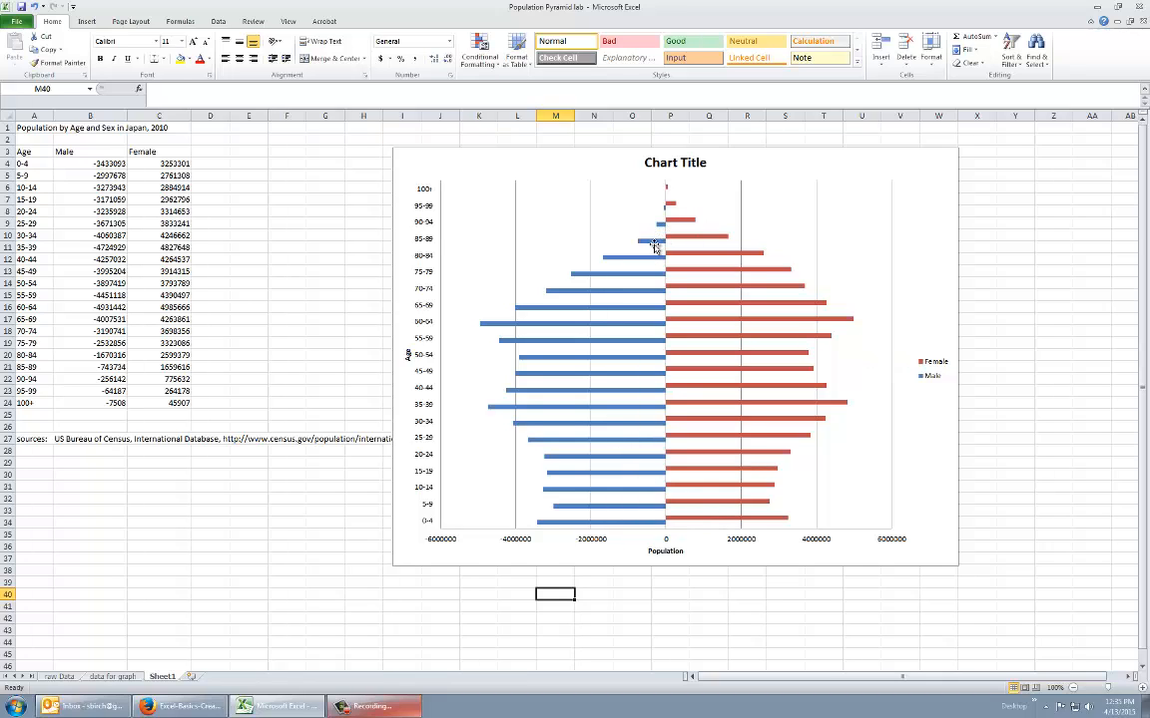
Step: Format the Male data series with a gap width of 0% and a series overlap of 100%
mouse_move(655, 243)
mouse_move(640, 344)
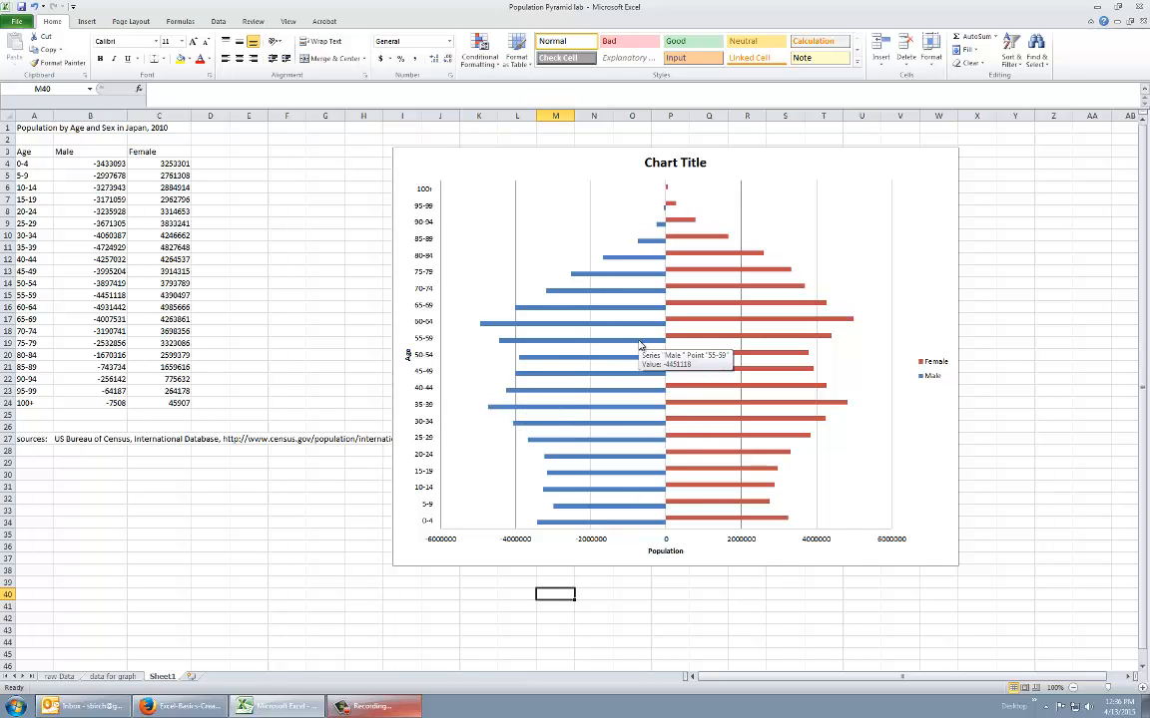
right_click(640, 345)
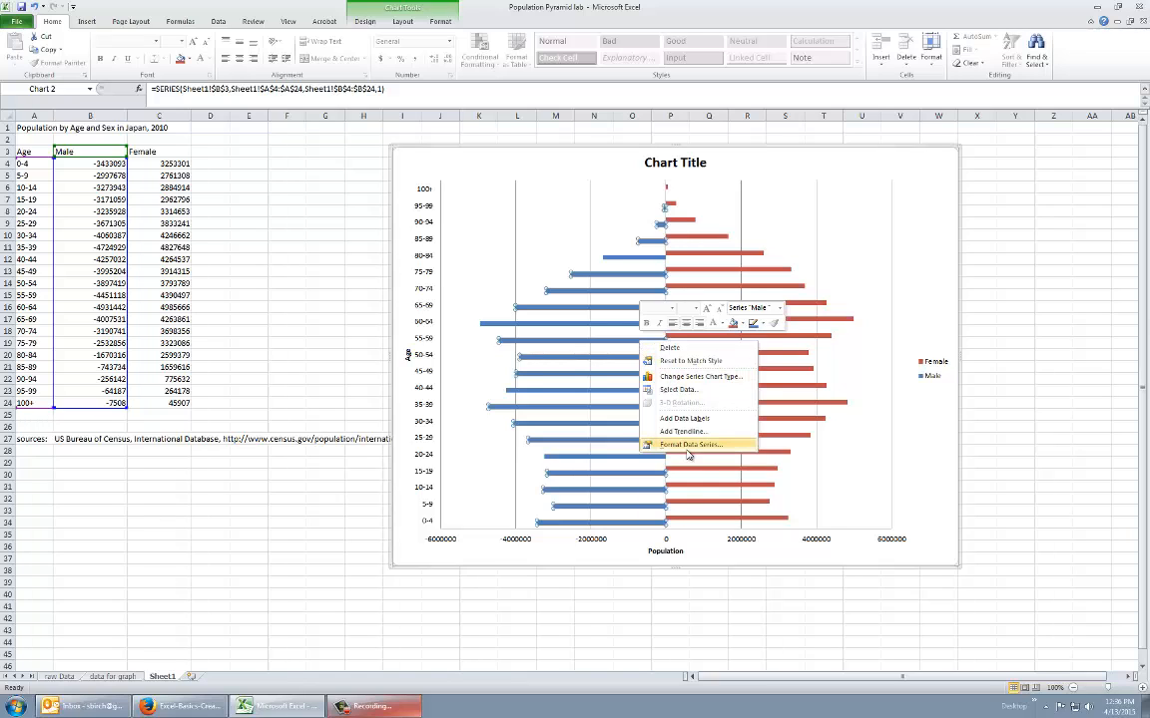
left_click(688, 445)
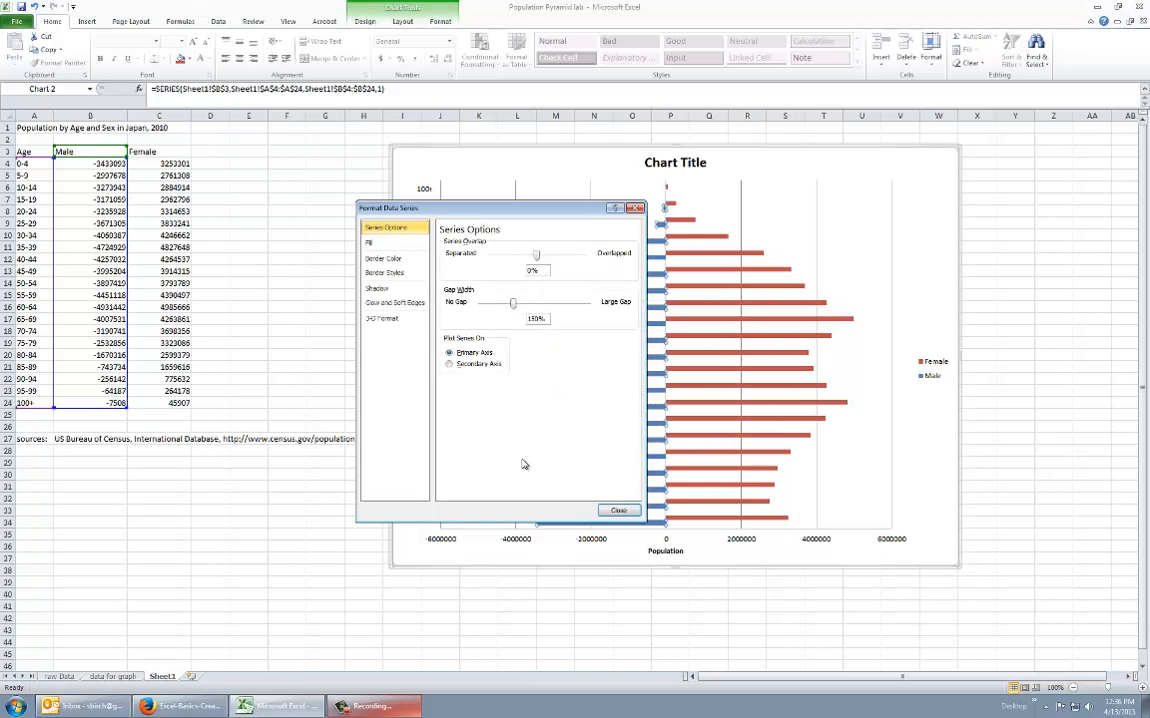
left_click_drag(514, 304, 465, 307)
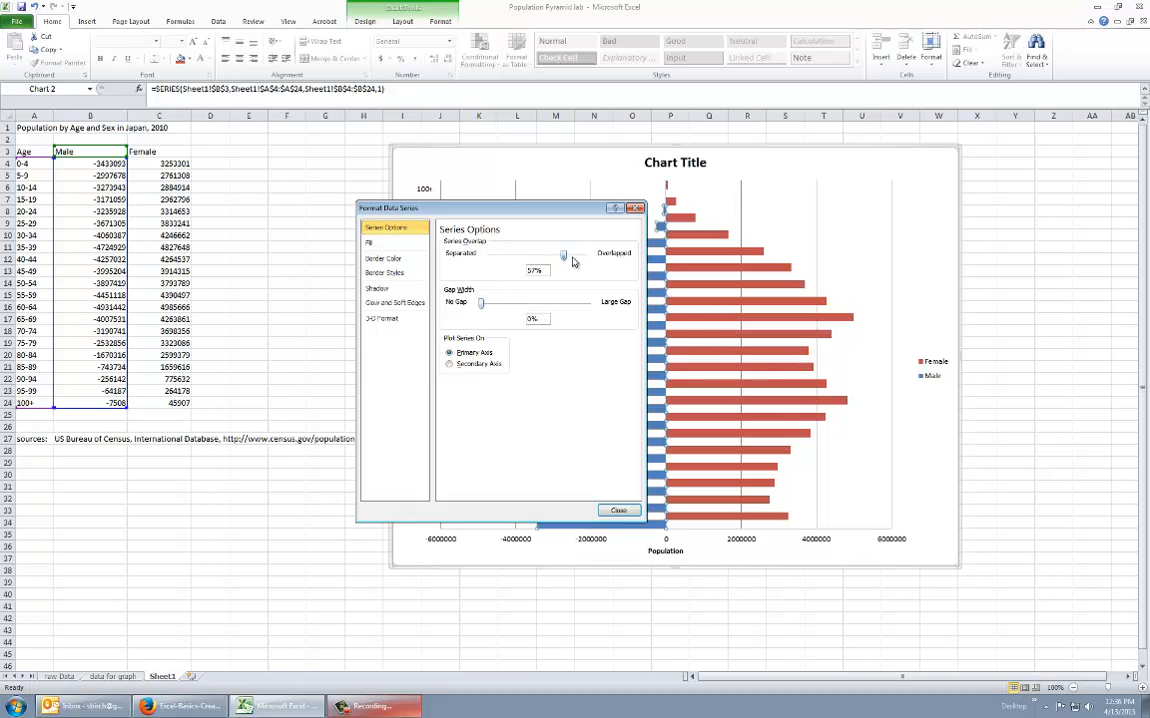
left_click_drag(537, 256, 613, 262)
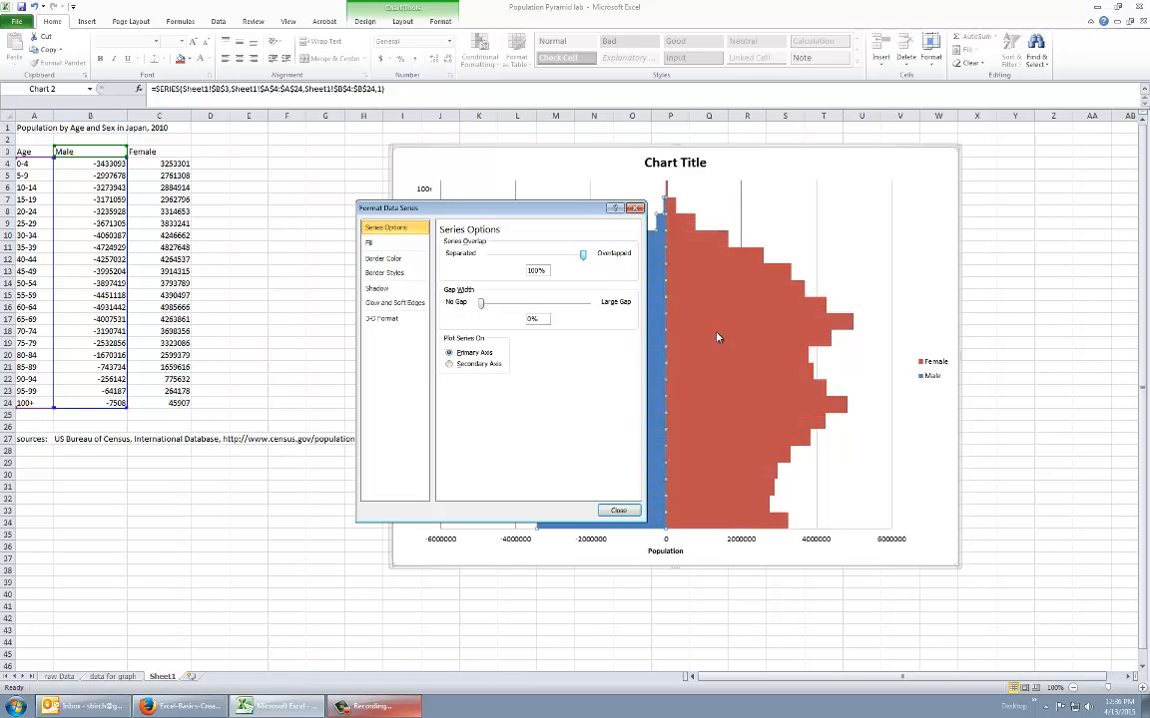
left_click(611, 510)
left_click(517, 187)
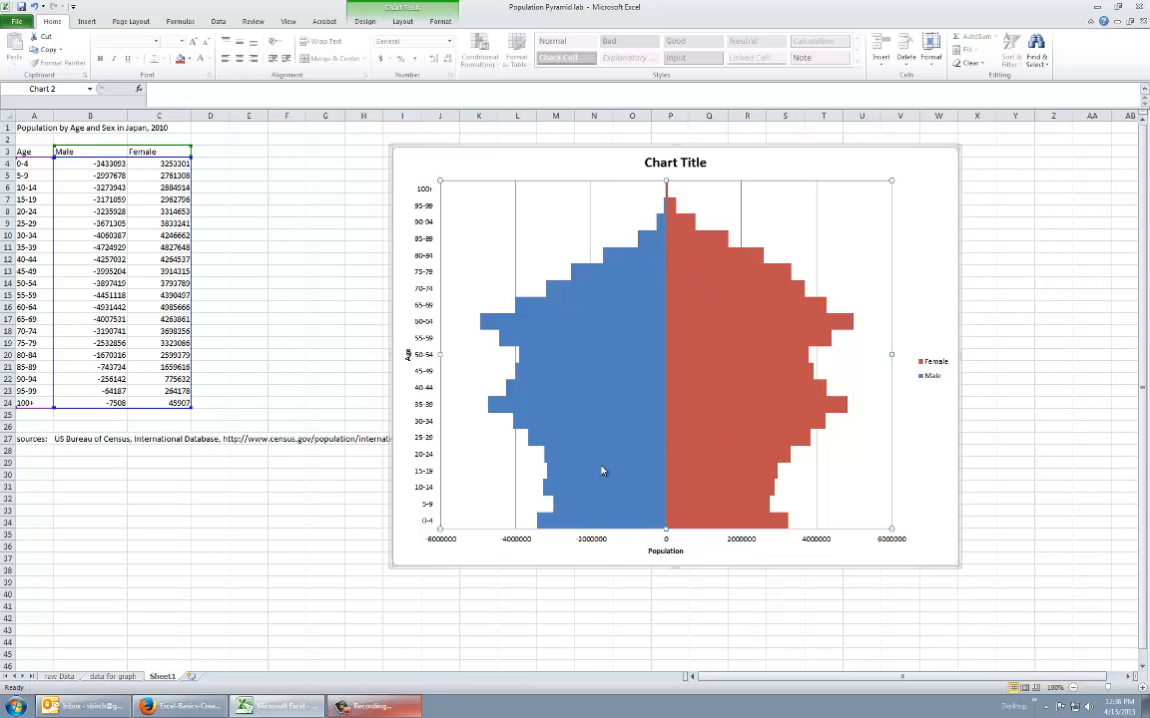
Step: Give the Male series bars a solid dark blue border line
mouse_move(593, 474)
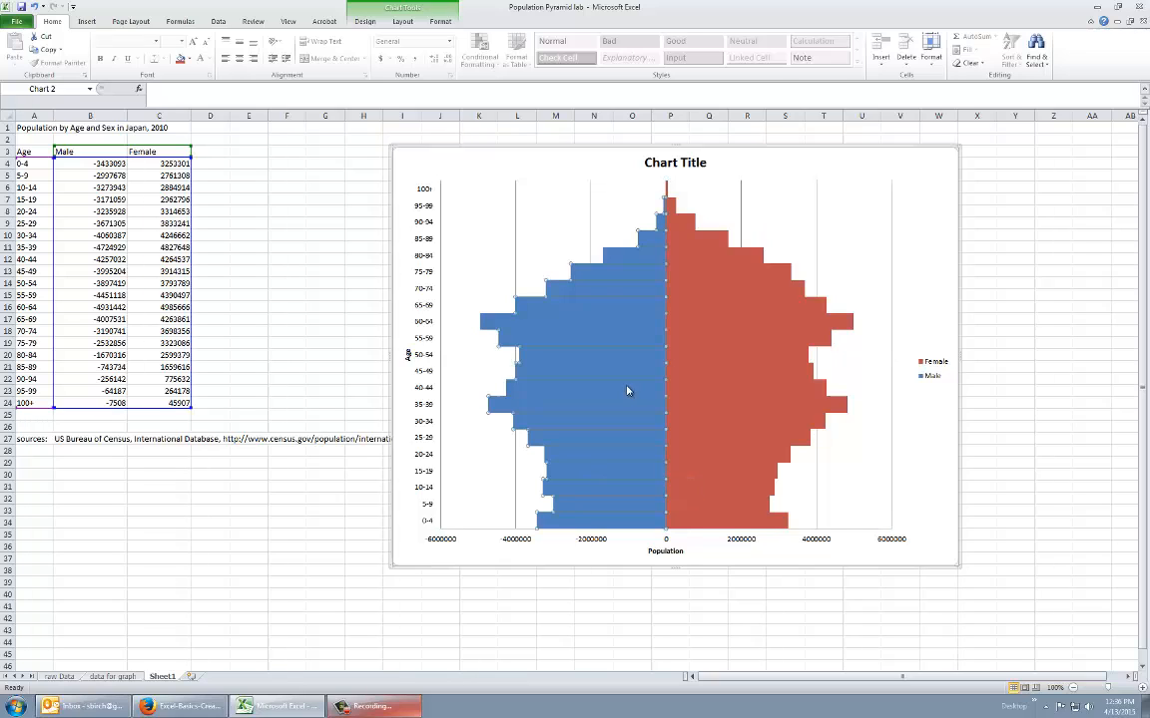
left_click(757, 372)
left_click(563, 397)
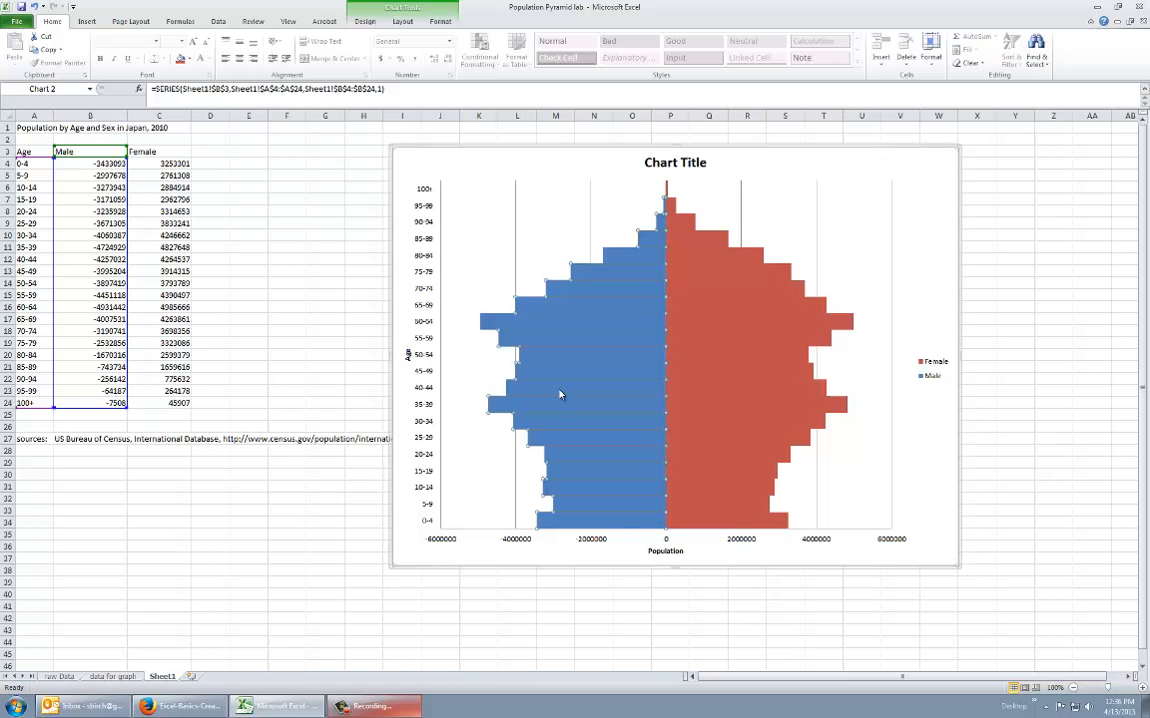
mouse_move(572, 374)
right_click(615, 351)
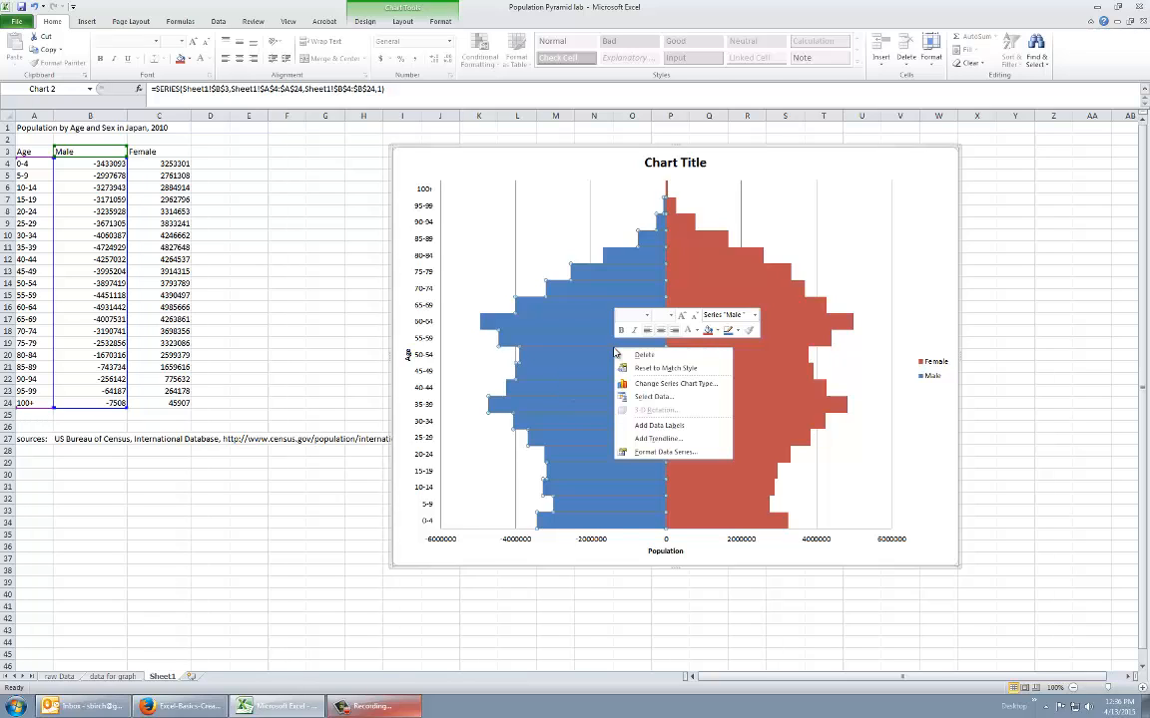
left_click(666, 452)
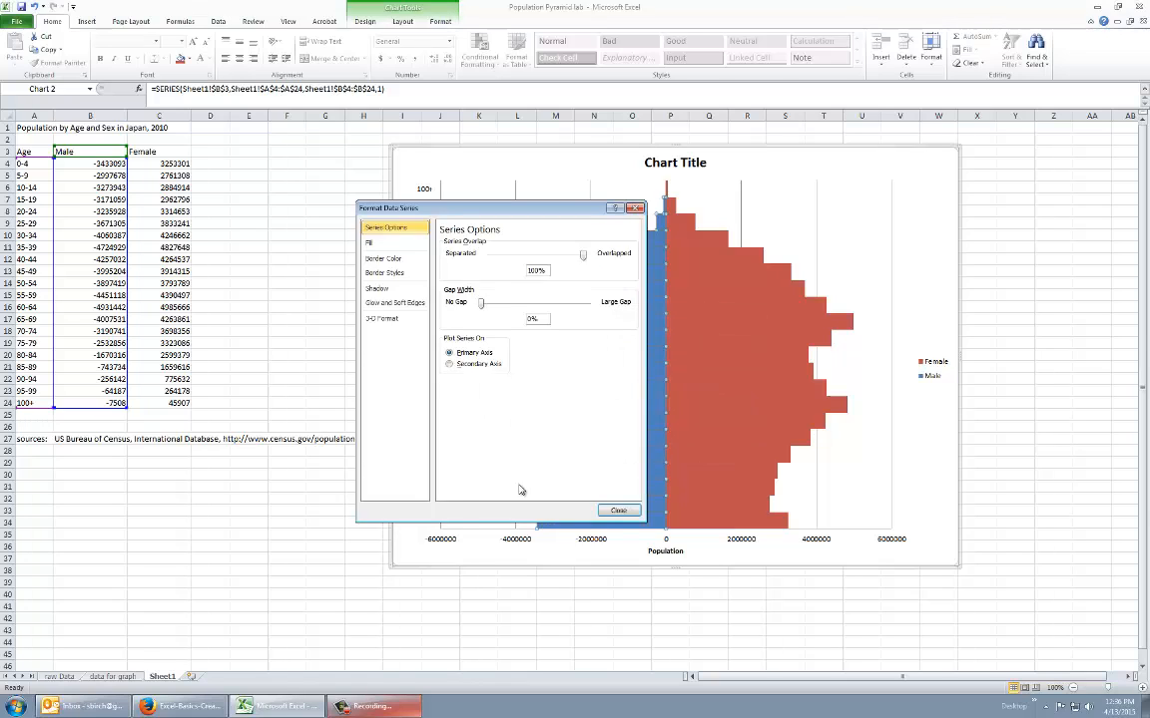
left_click(374, 261)
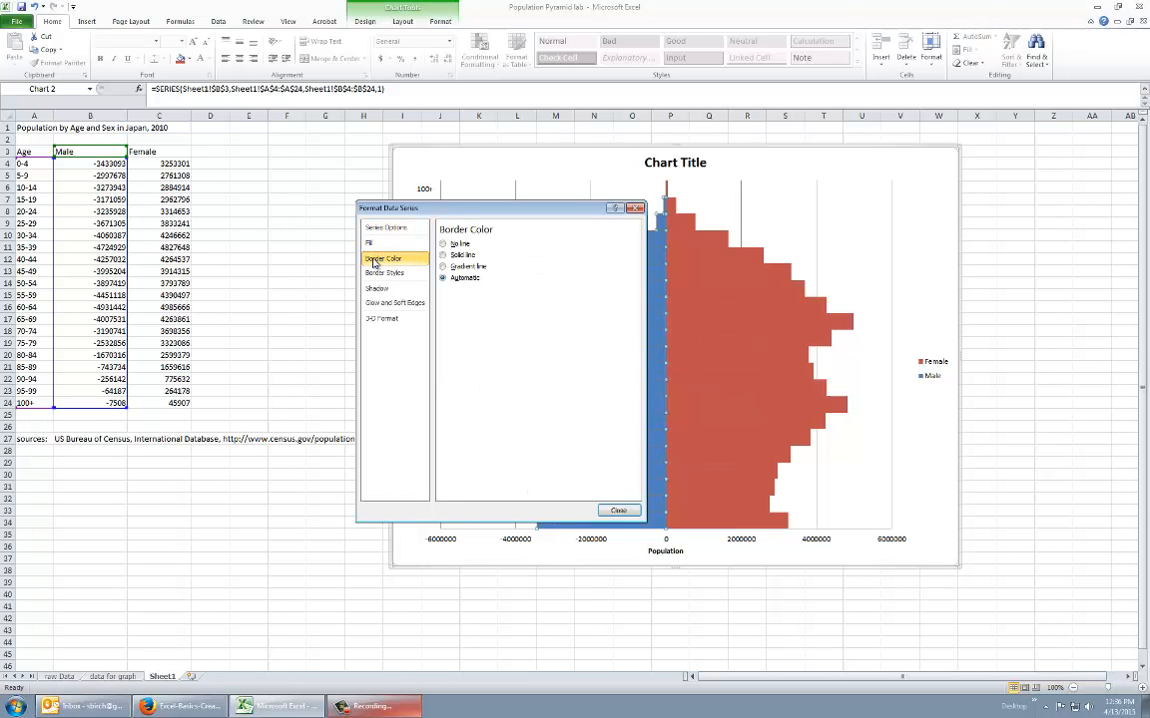
left_click(443, 254)
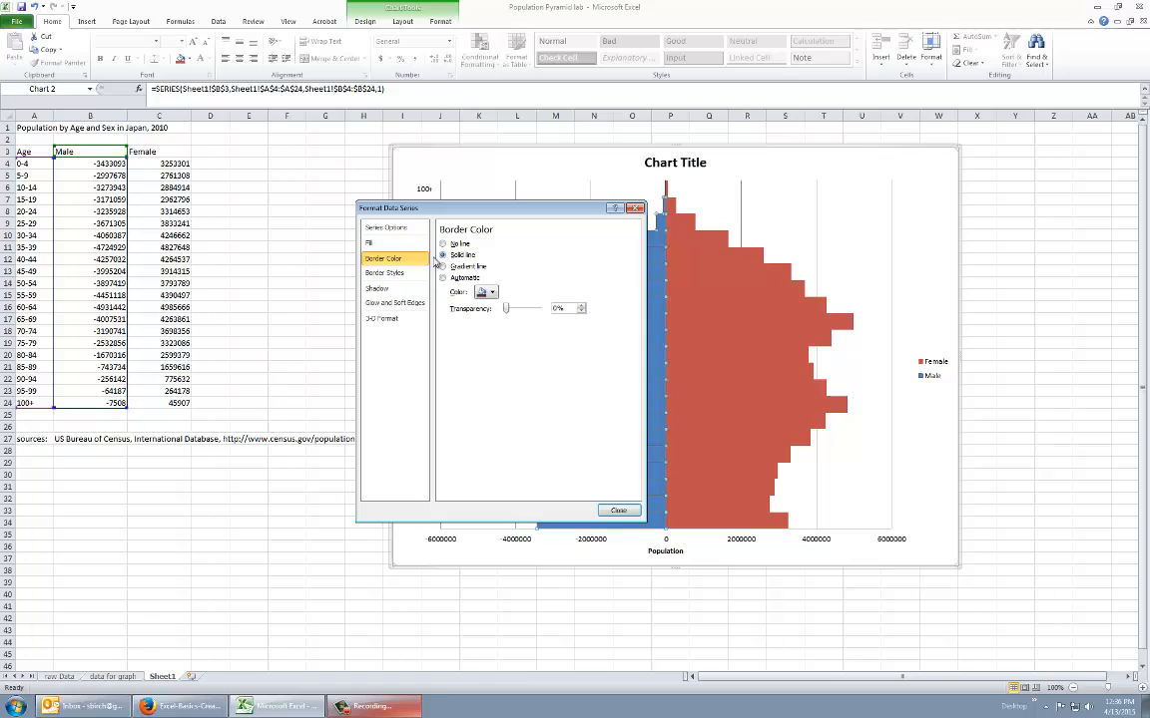
left_click(491, 291)
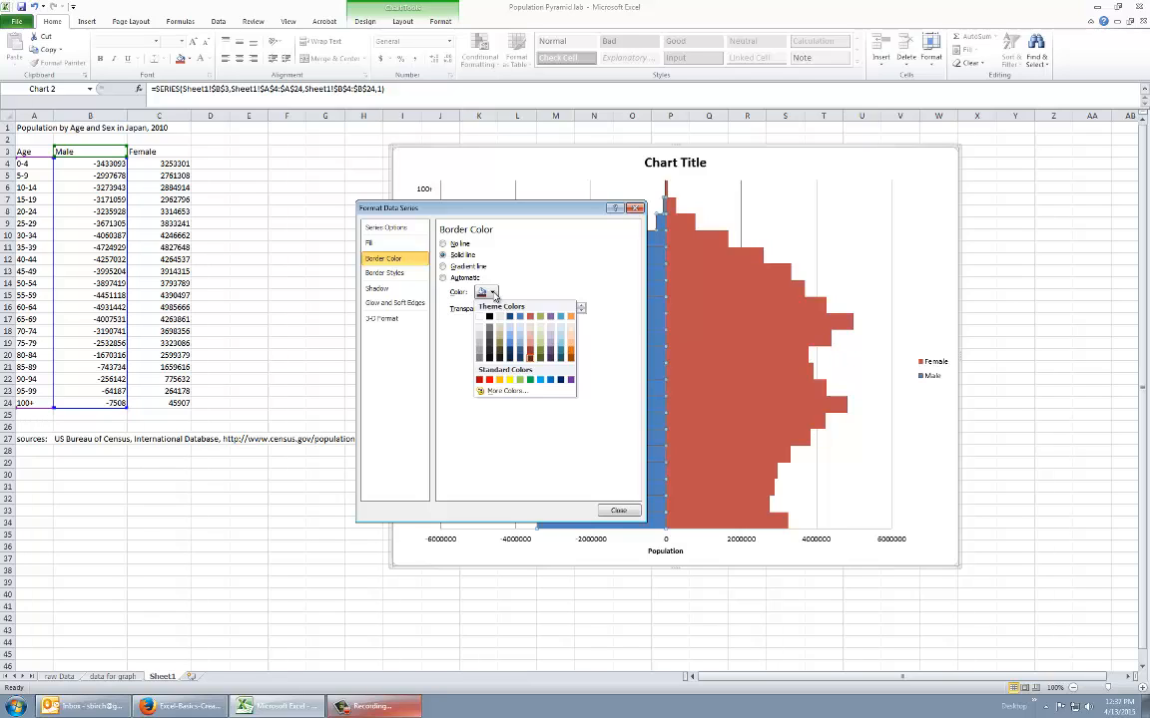
left_click(510, 353)
left_click(619, 510)
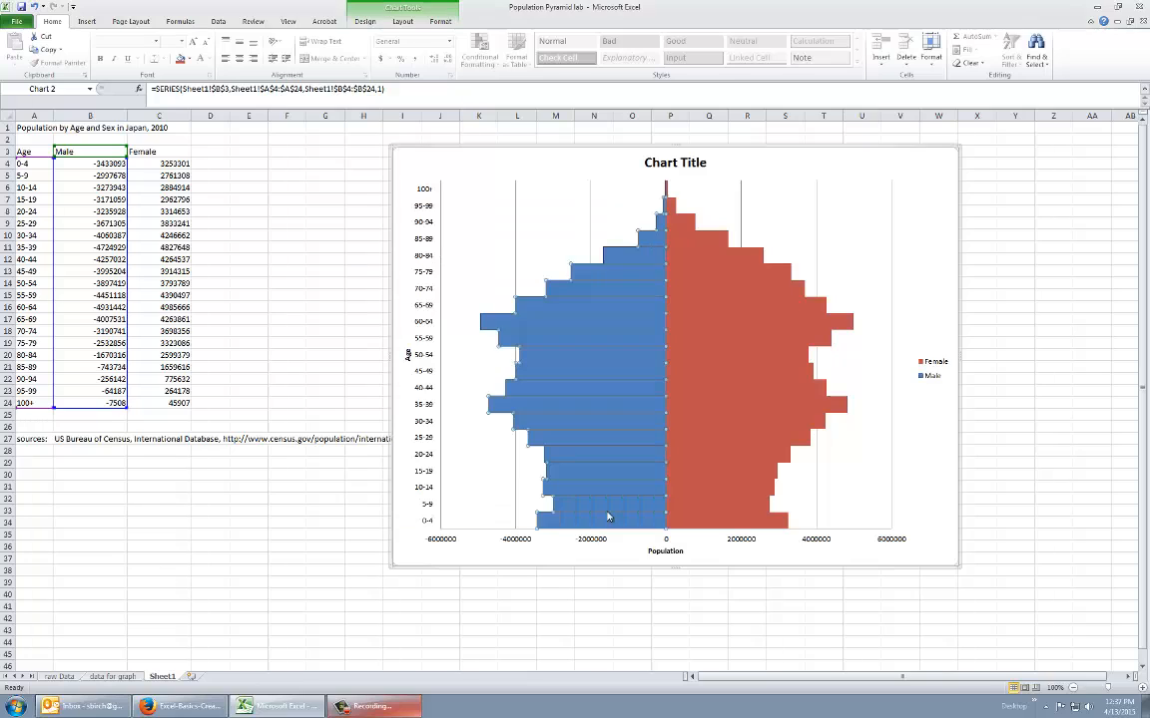
left_click(533, 221)
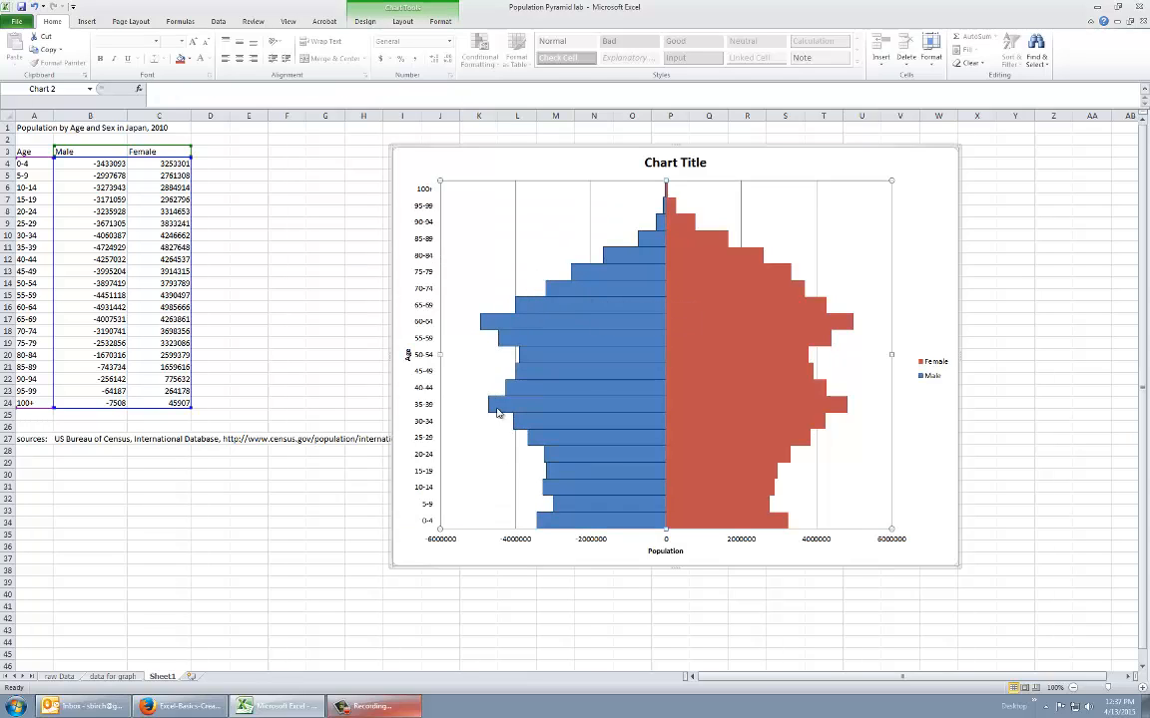
Step: Give the Female series bars a solid dark red border line
mouse_move(609, 507)
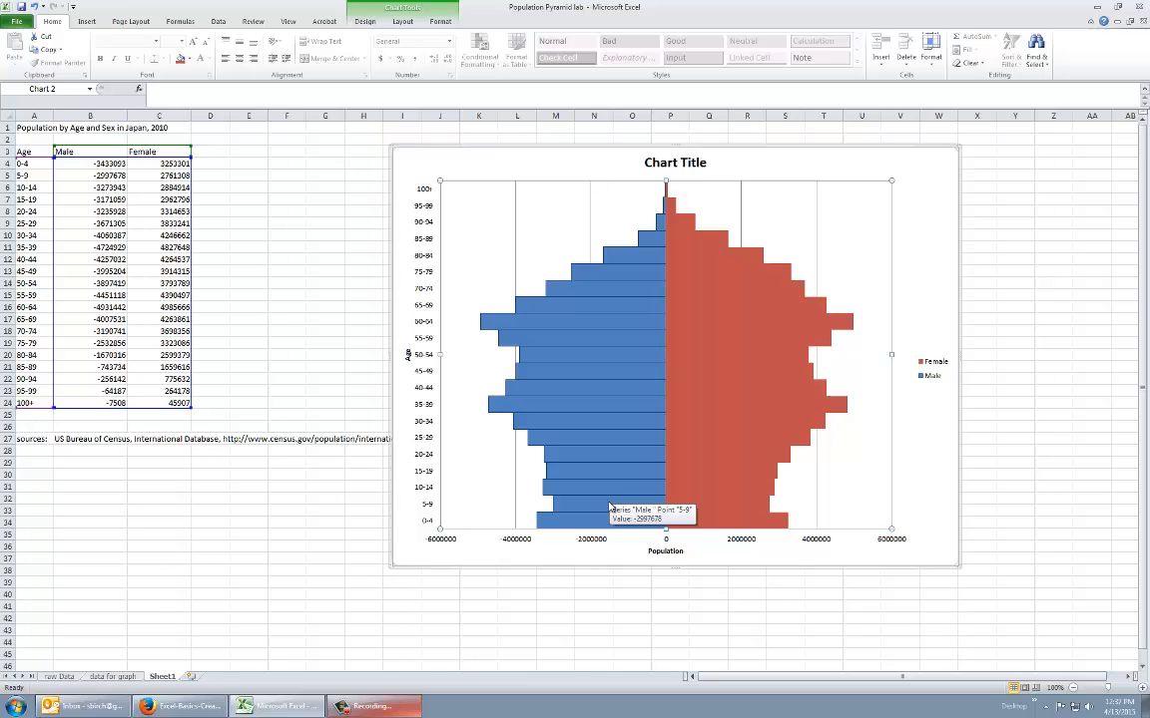
left_click(758, 361)
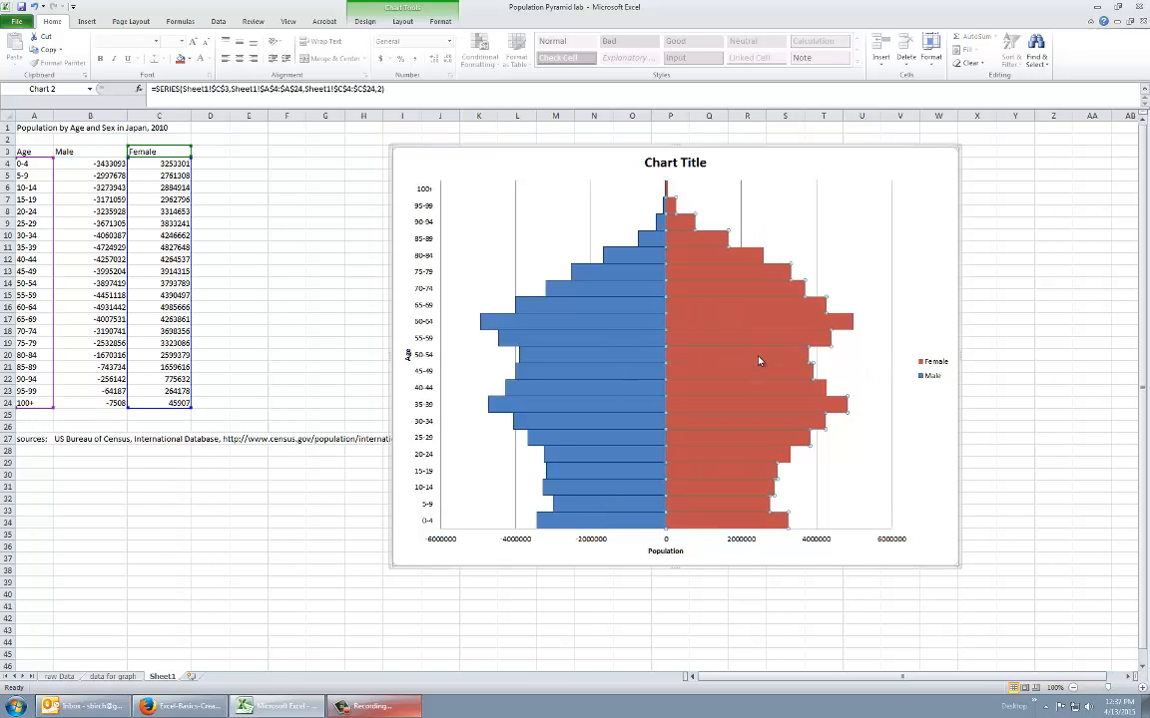
right_click(759, 362)
left_click(811, 461)
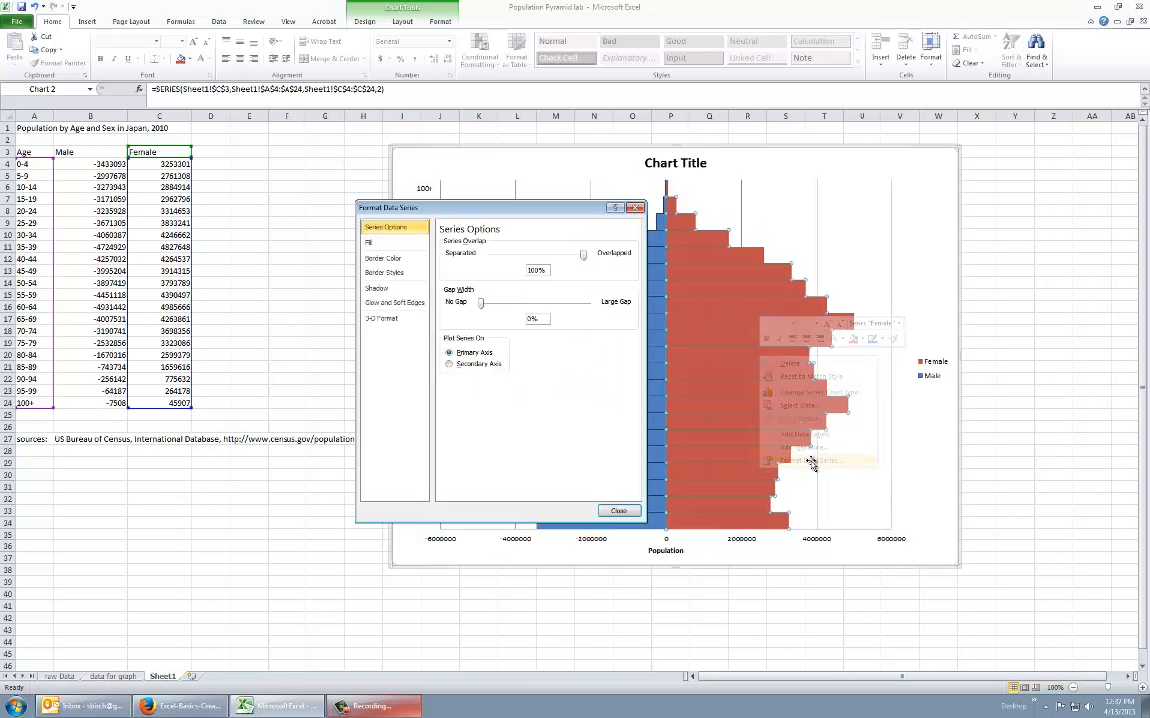
left_click(379, 259)
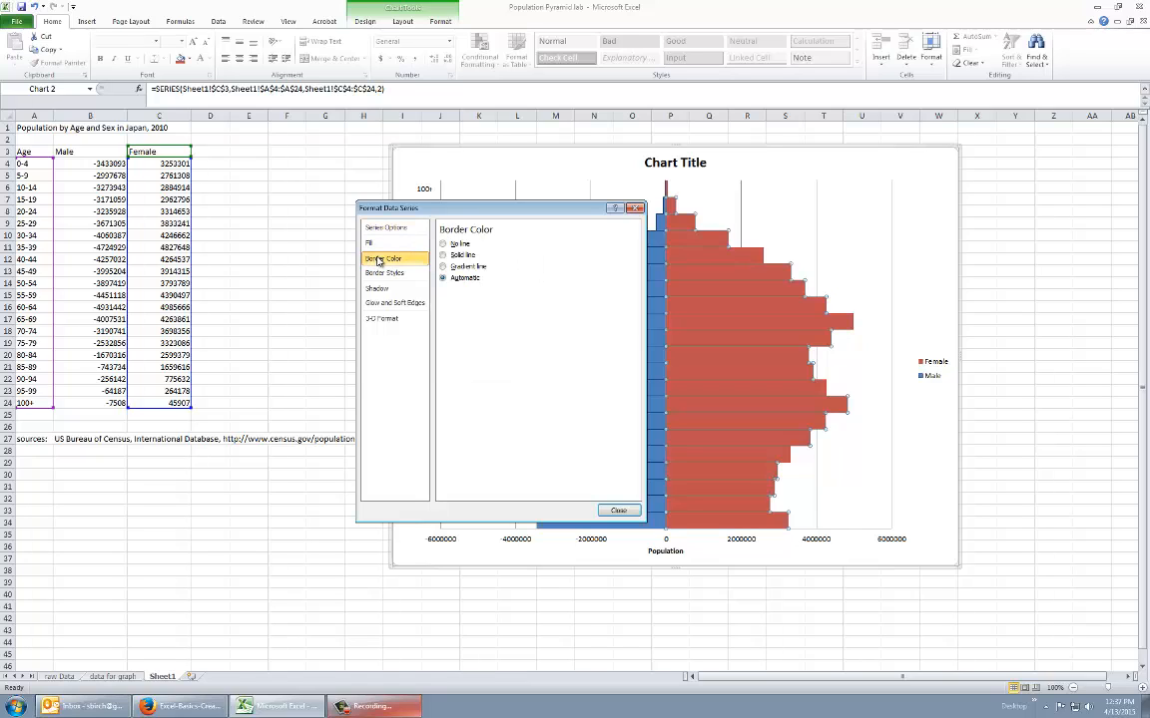
left_click(444, 255)
left_click(492, 293)
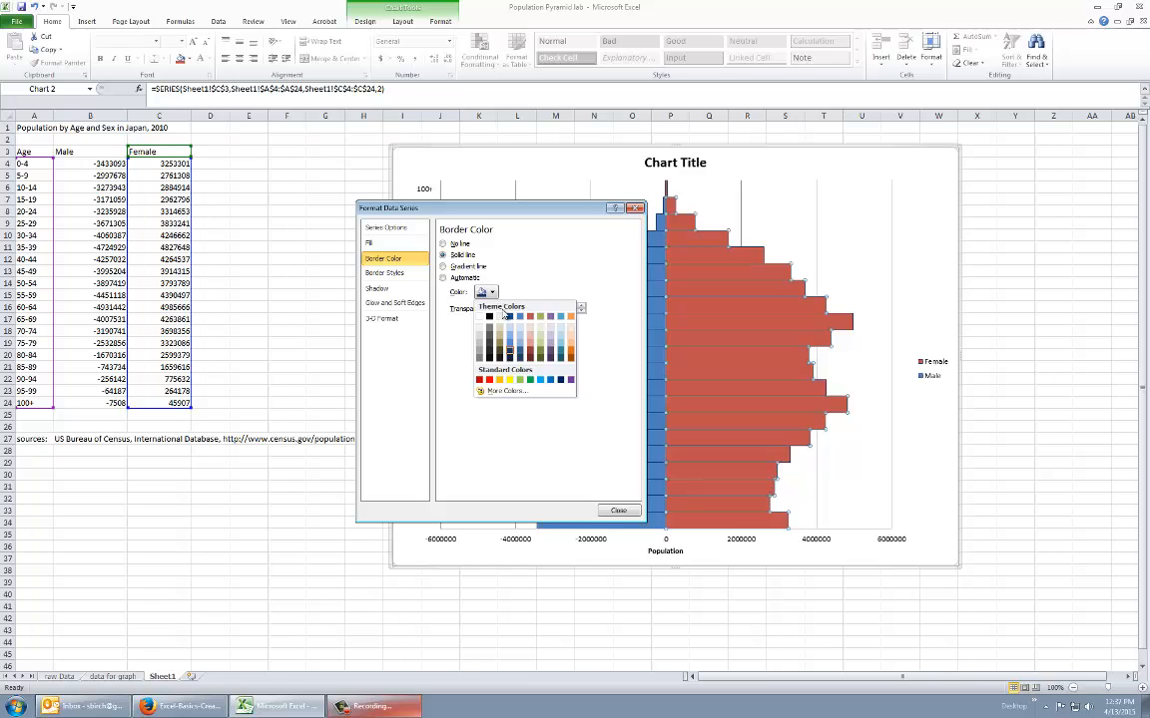
left_click(530, 359)
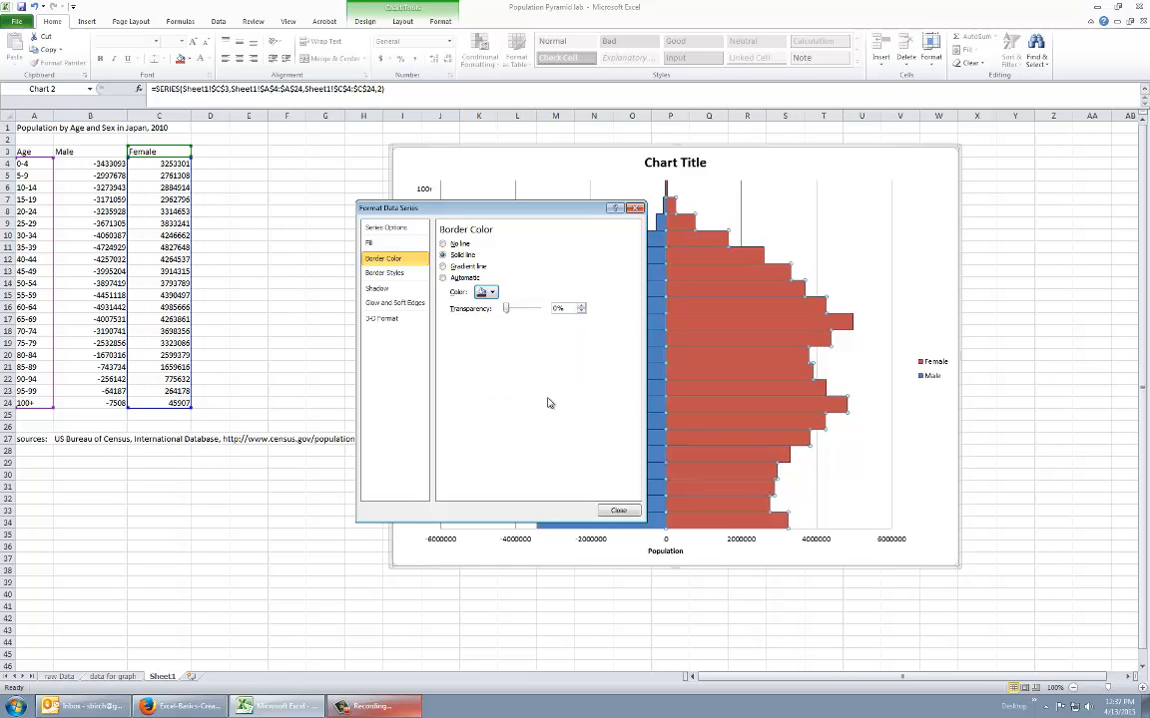
left_click(618, 511)
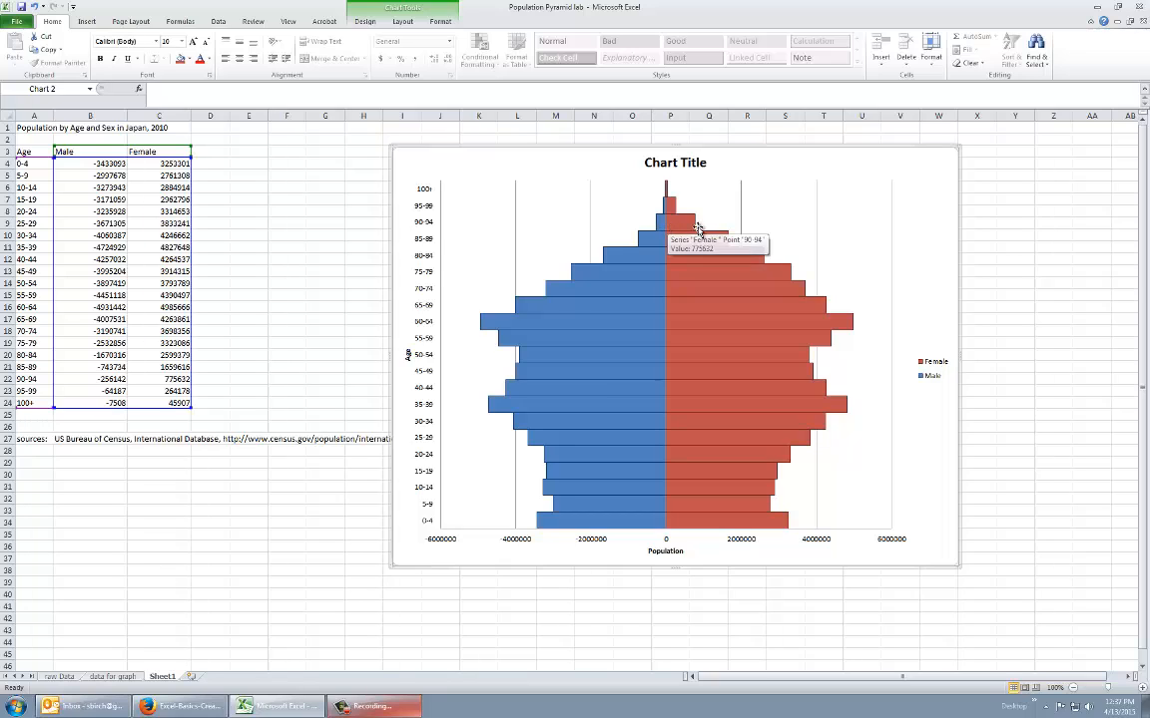
Step: Add the custom number format 0;0 and apply it to the horizontal population axis so negative values show without a minus sign
mouse_move(695, 238)
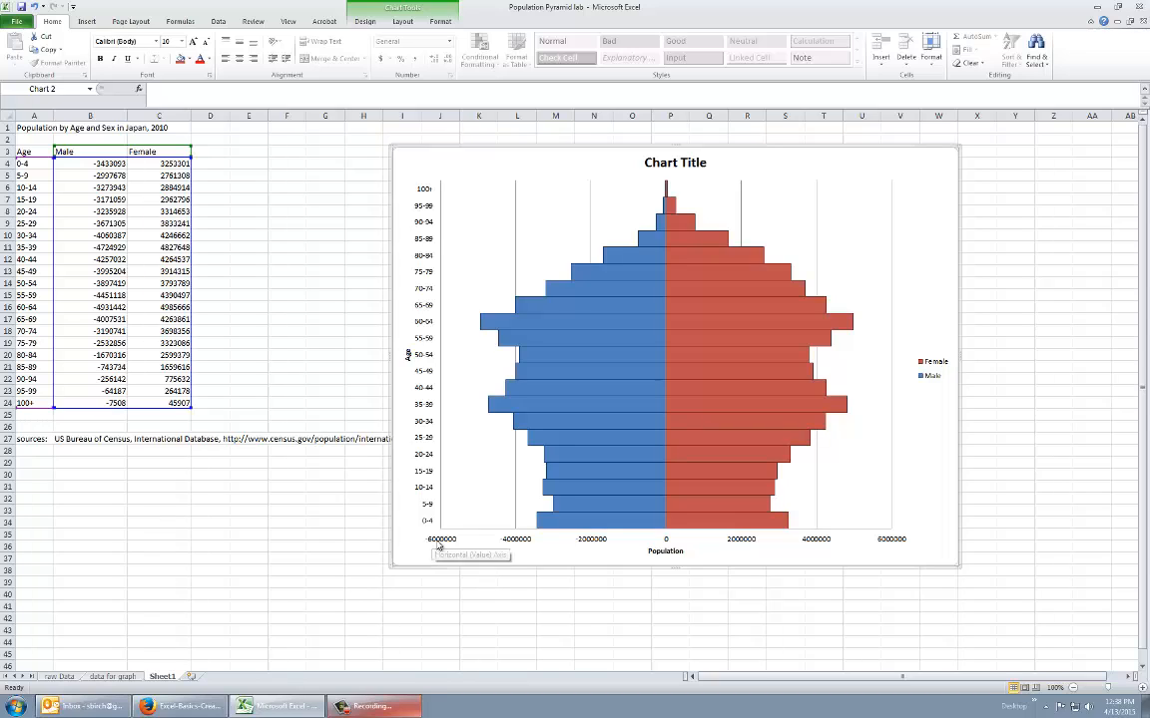
right_click(593, 541)
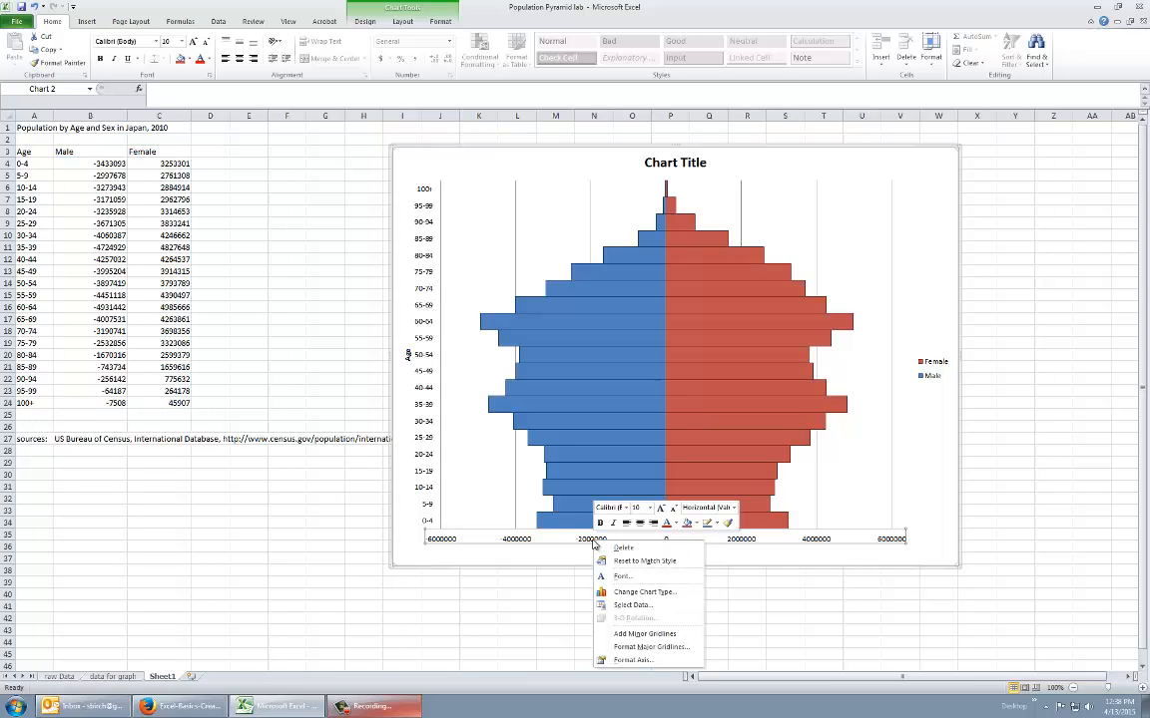
left_click(640, 662)
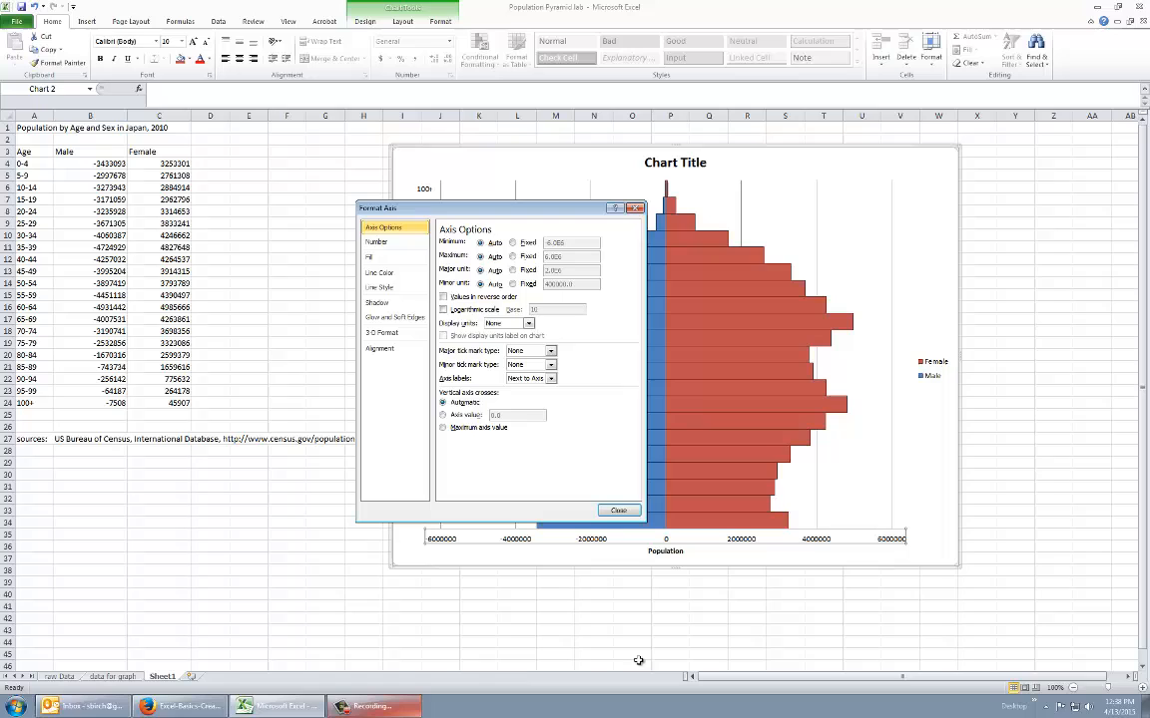
left_click(378, 244)
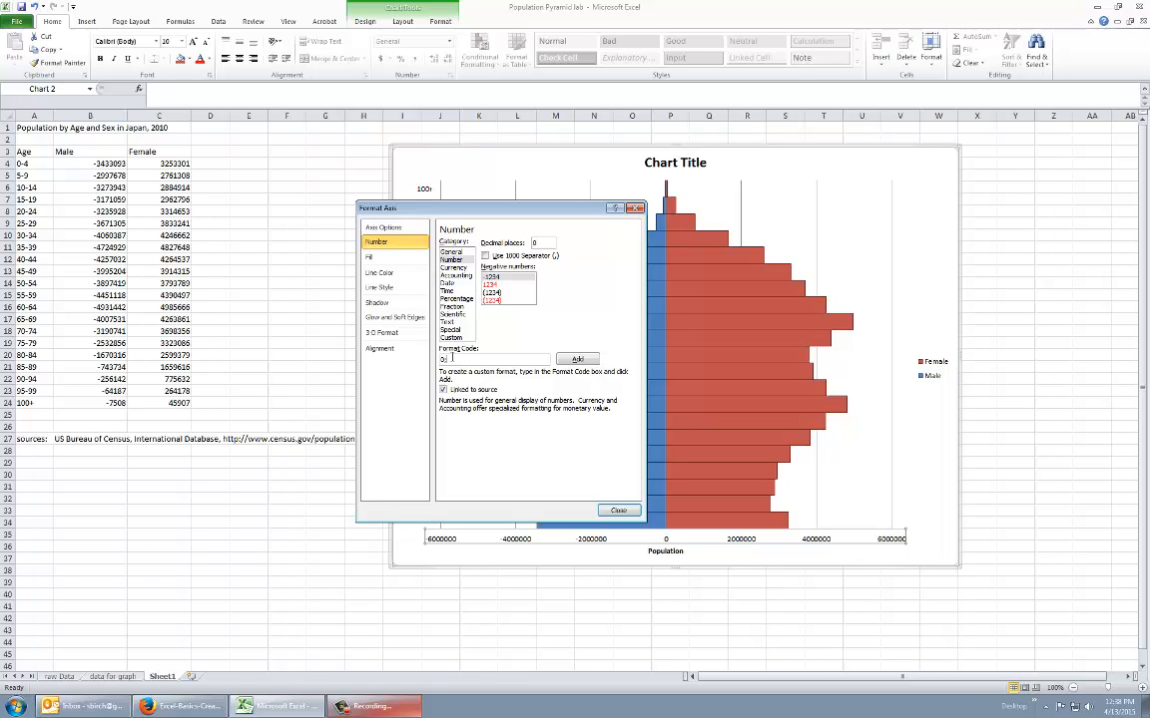
left_click(577, 358)
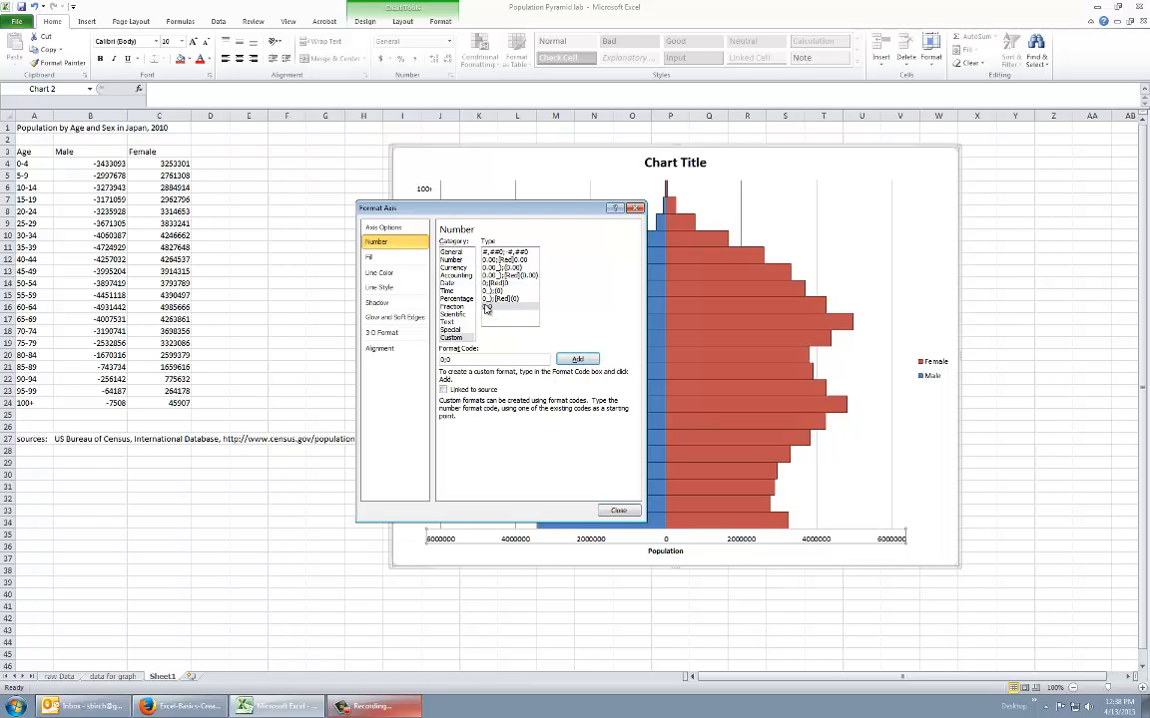
left_click(487, 307)
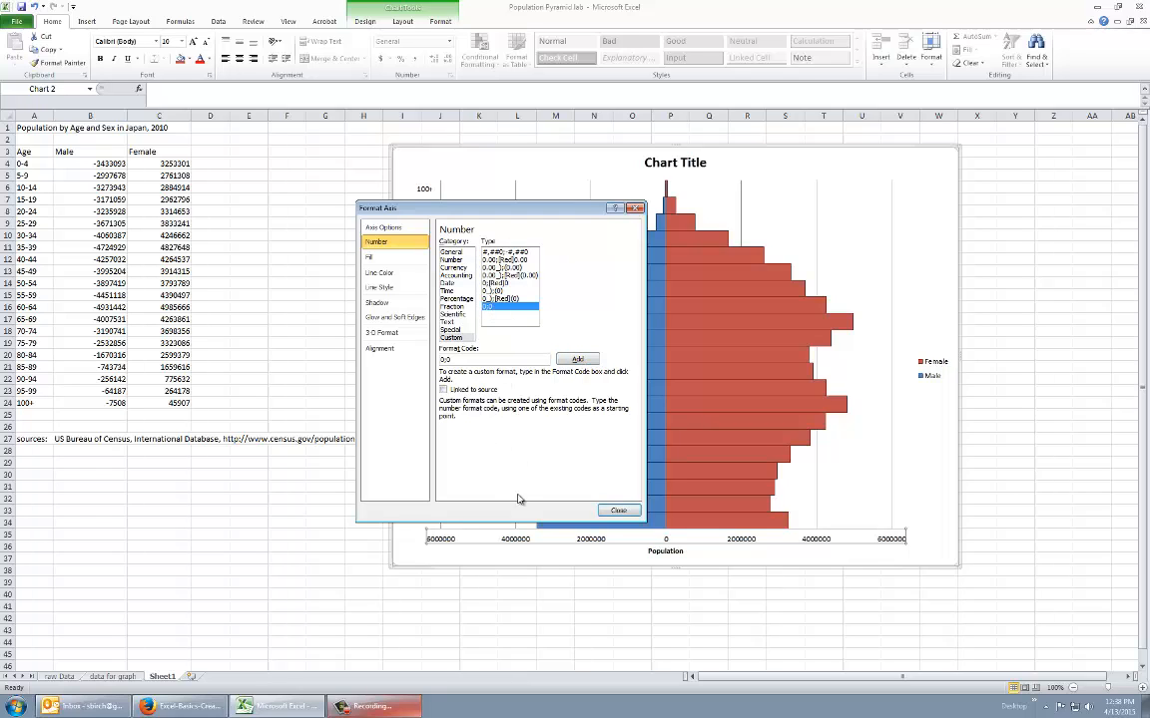
left_click(618, 510)
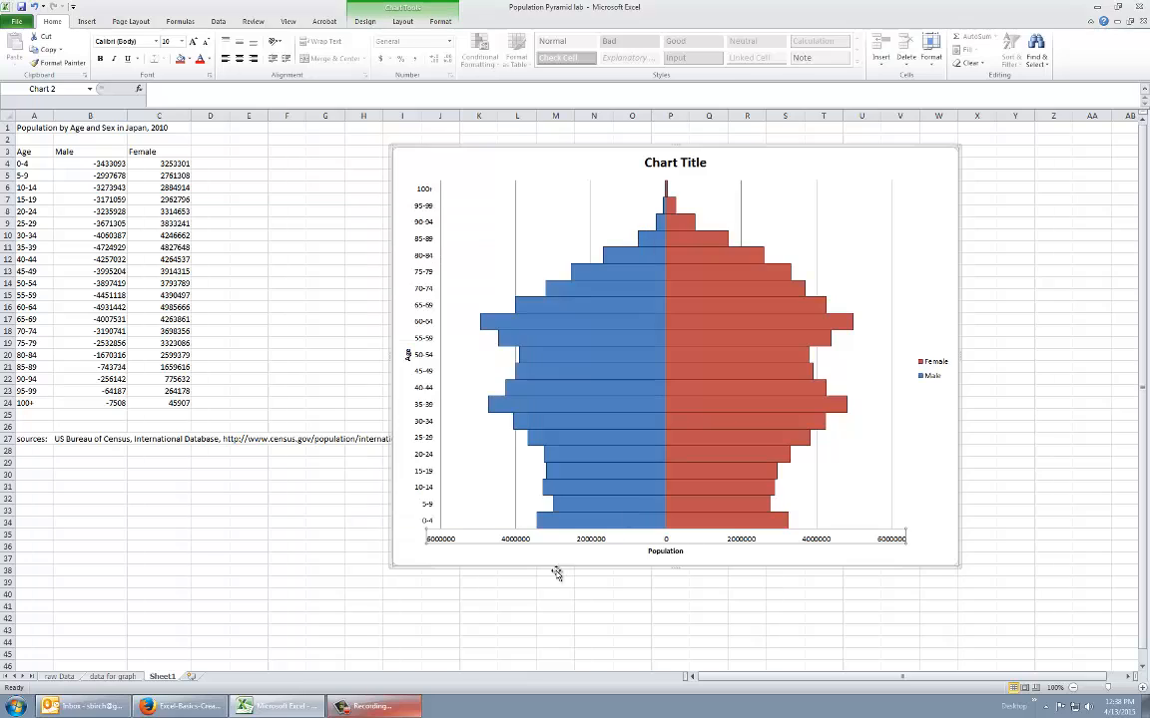
left_click(459, 557)
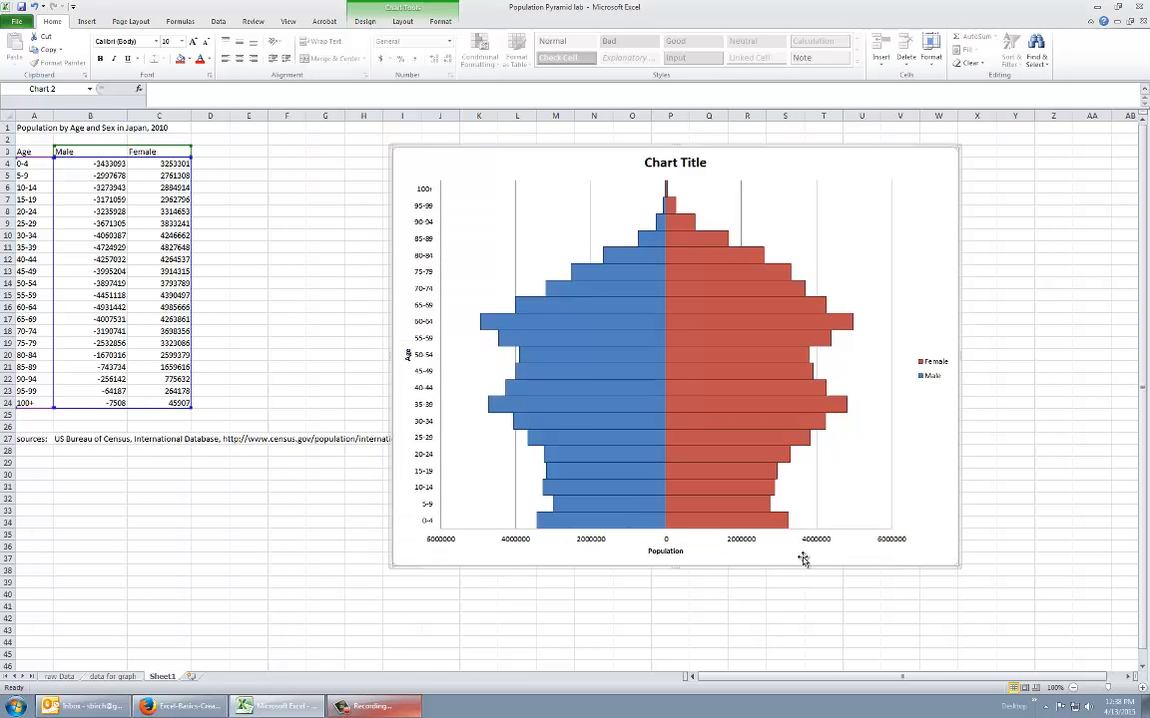
Step: Review the custom number format code of the horizontal axis, then deselect the chart
right_click(446, 543)
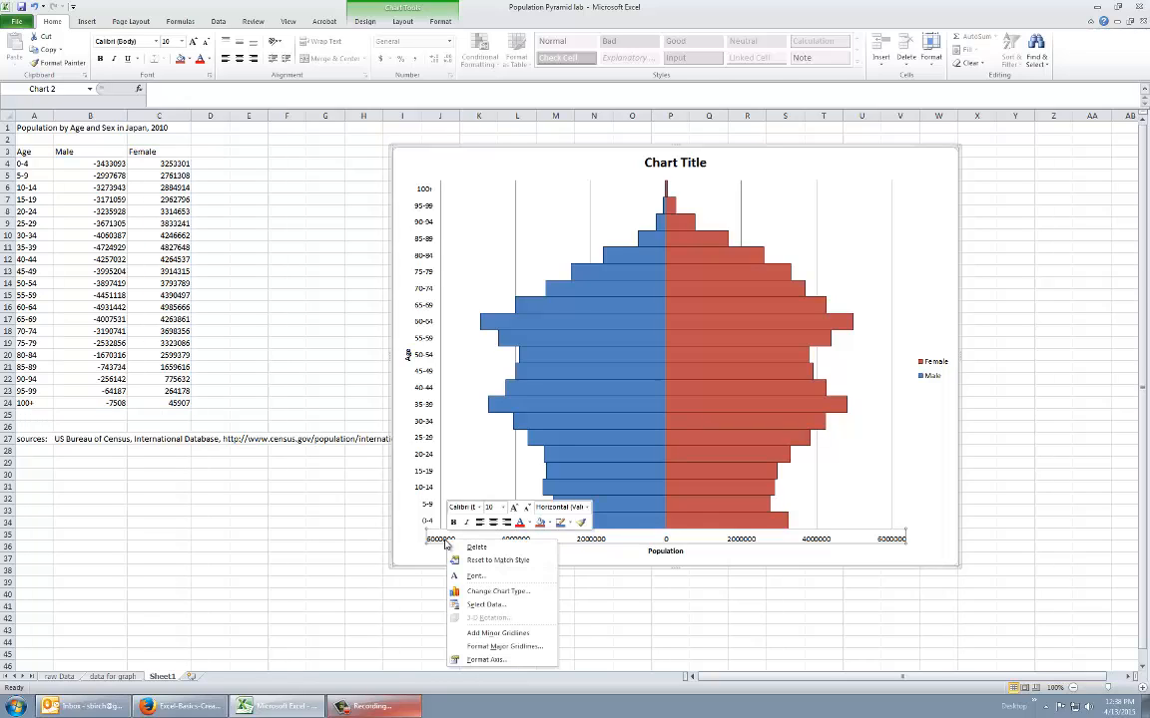
left_click(488, 660)
left_click(377, 242)
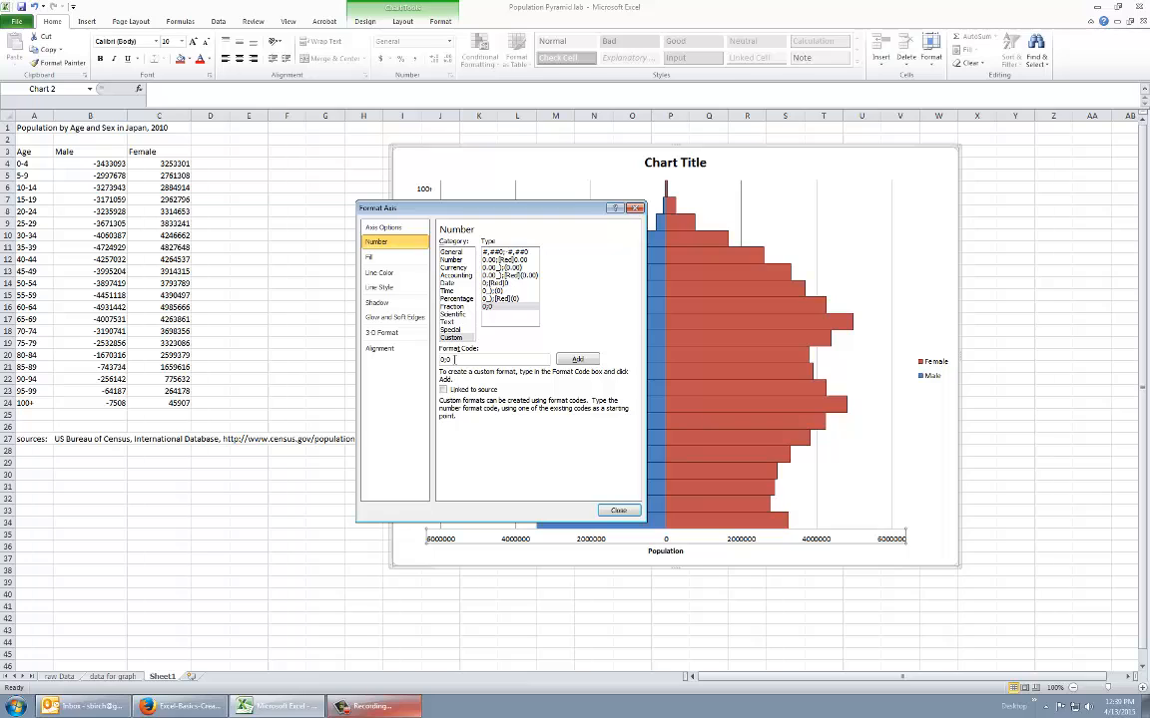
left_click(618, 511)
left_click(614, 605)
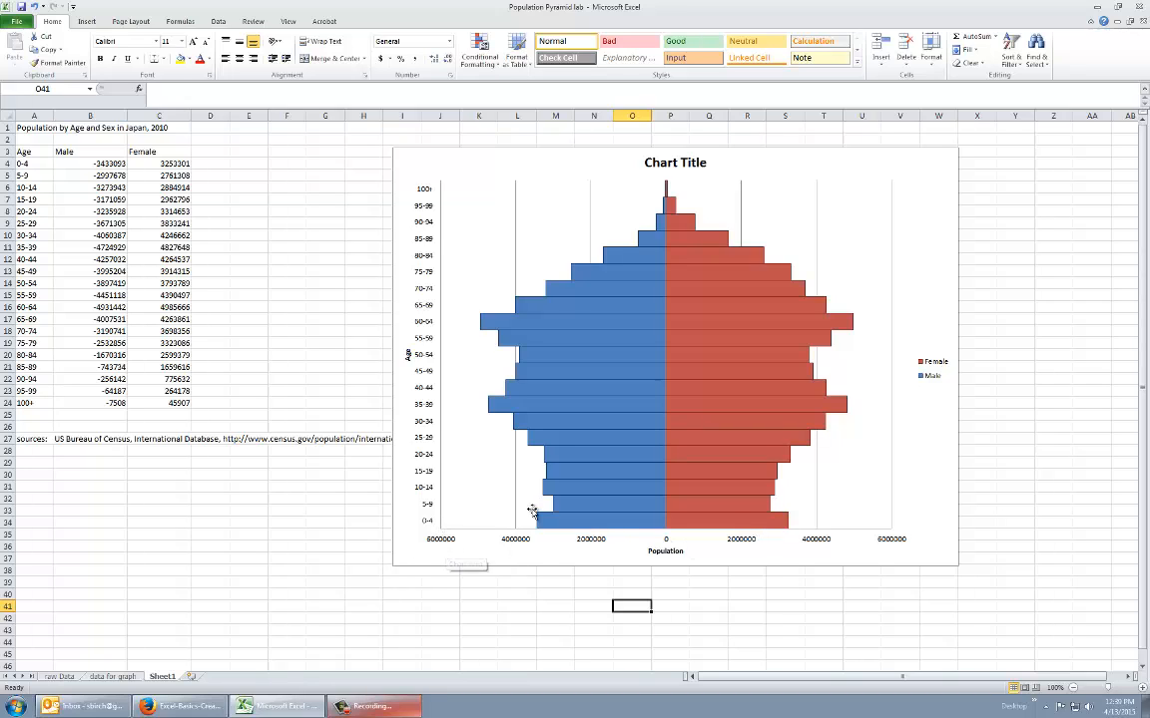
Step: Set the chart legend's position to Bottom
left_click(926, 377)
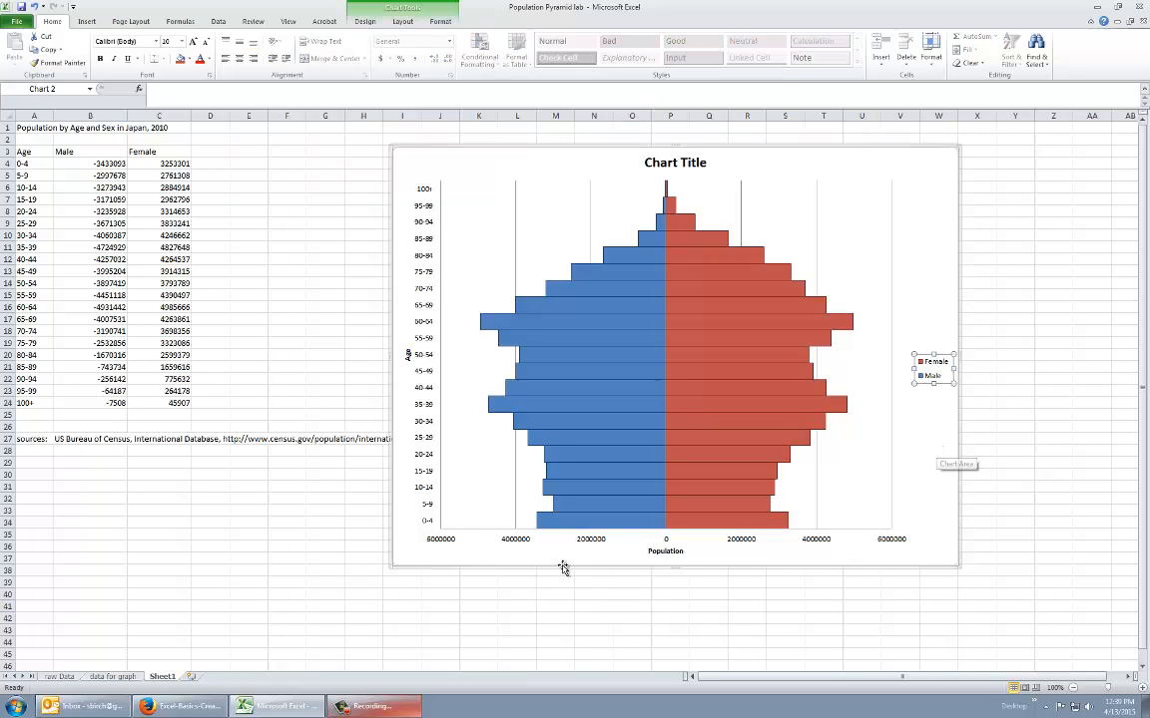
right_click(929, 378)
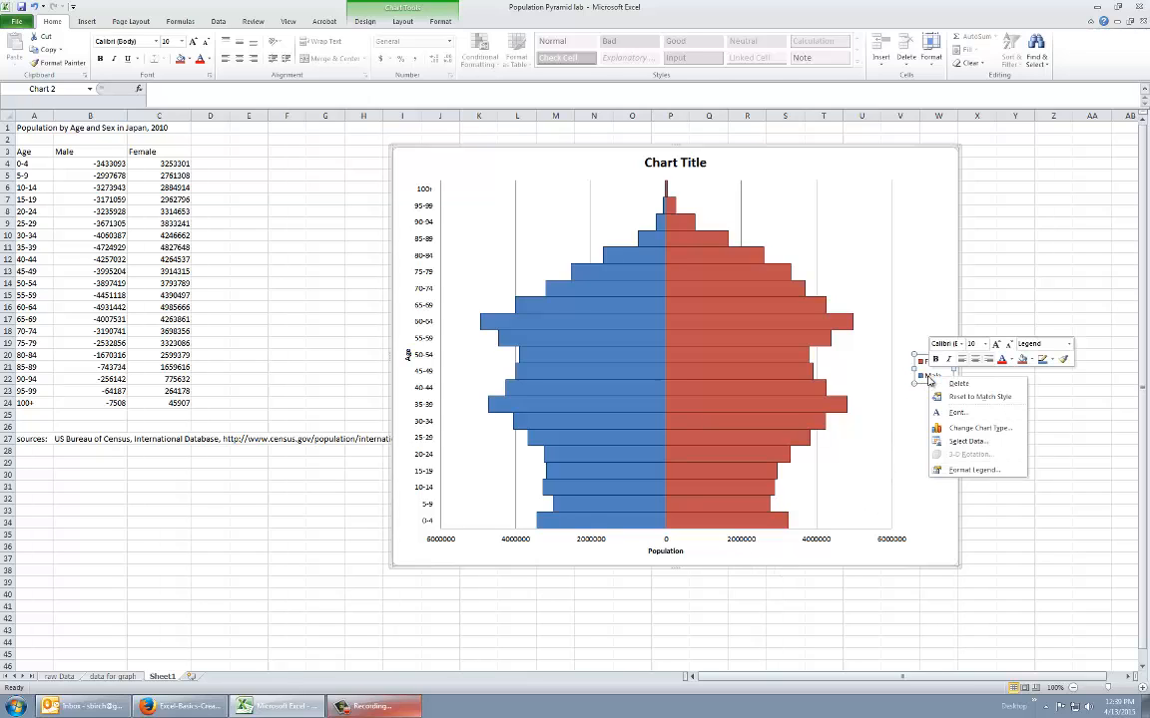
left_click(973, 469)
left_click(447, 267)
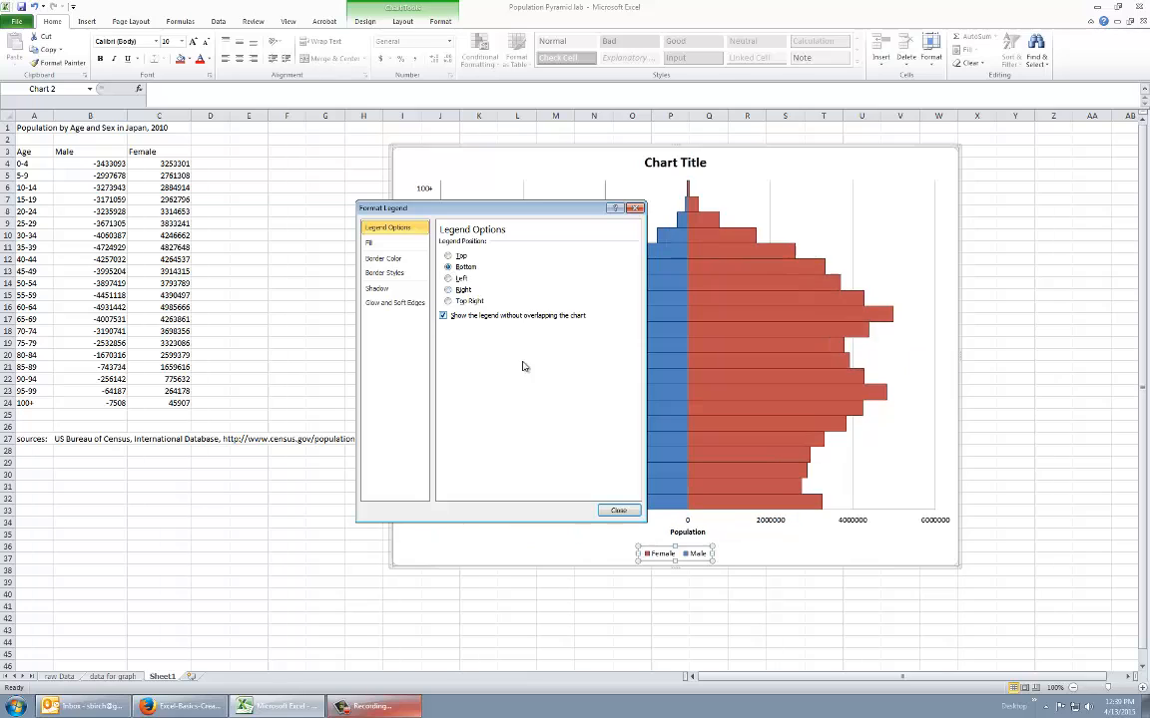
left_click(618, 510)
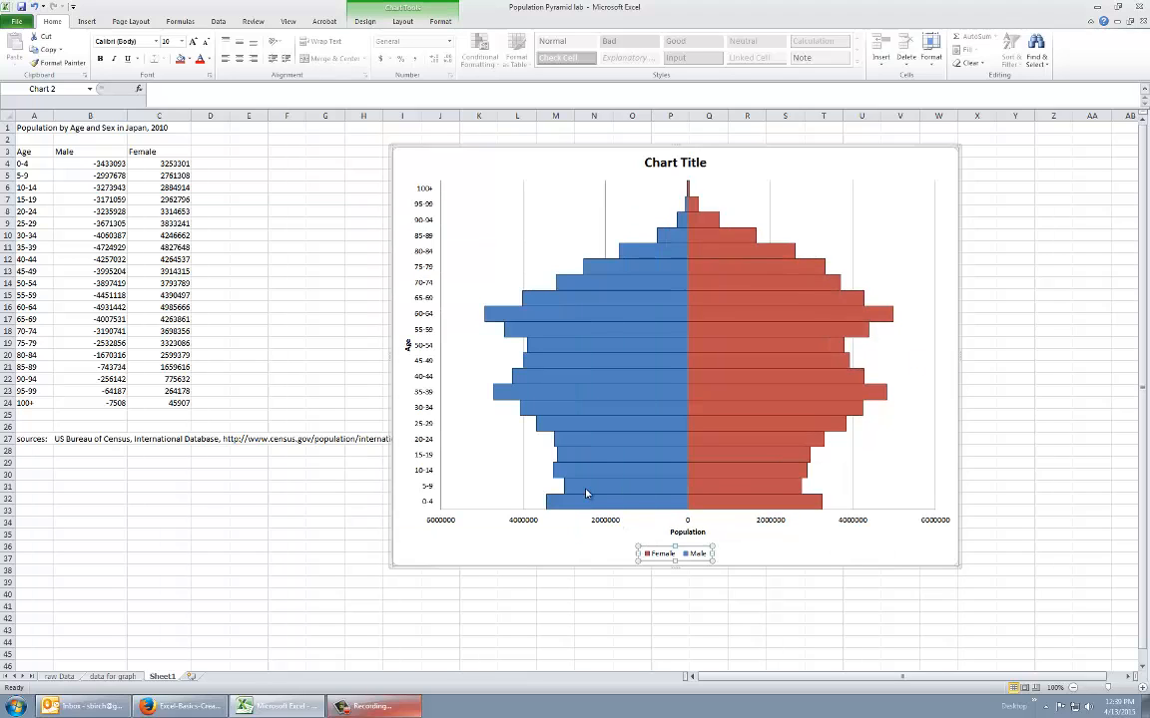
Step: Set the legend's position to Top Right and allow it to overlap the chart
right_click(688, 557)
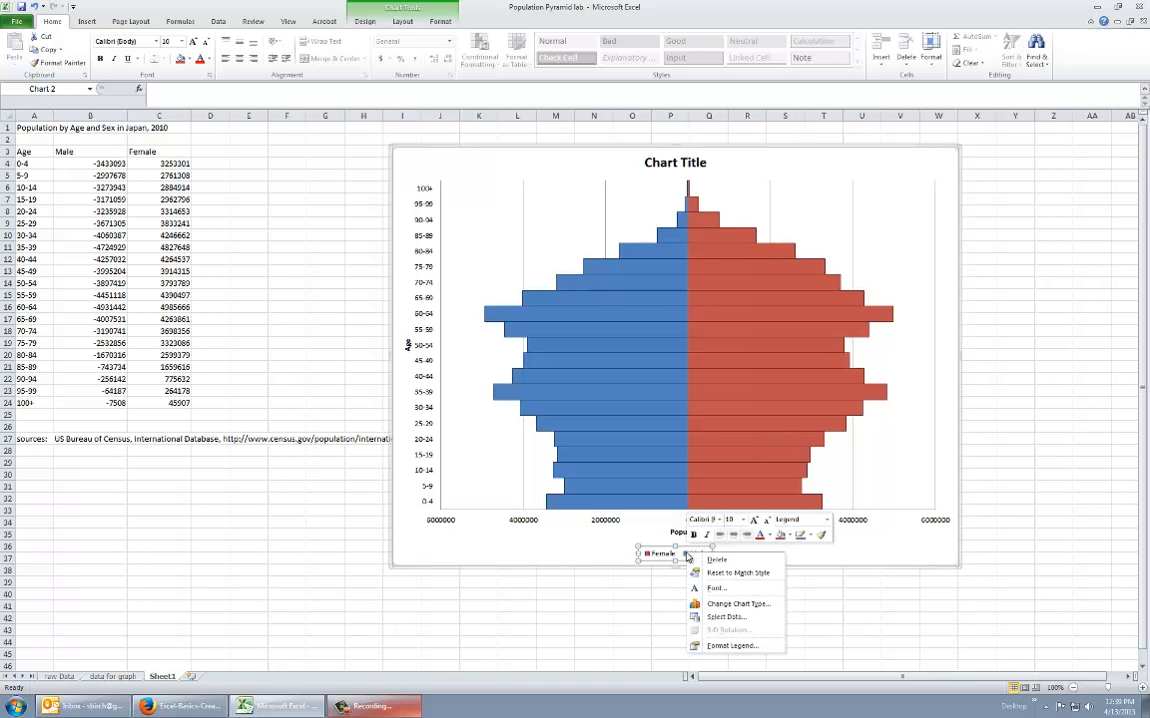
left_click(715, 646)
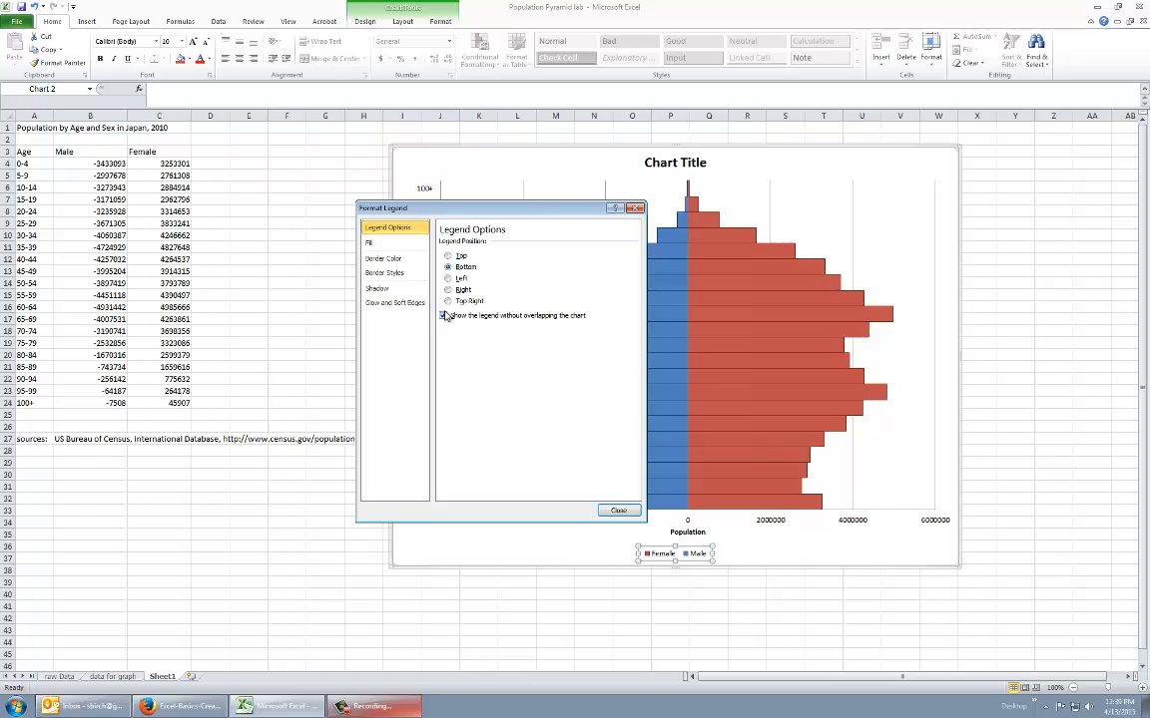
left_click(443, 317)
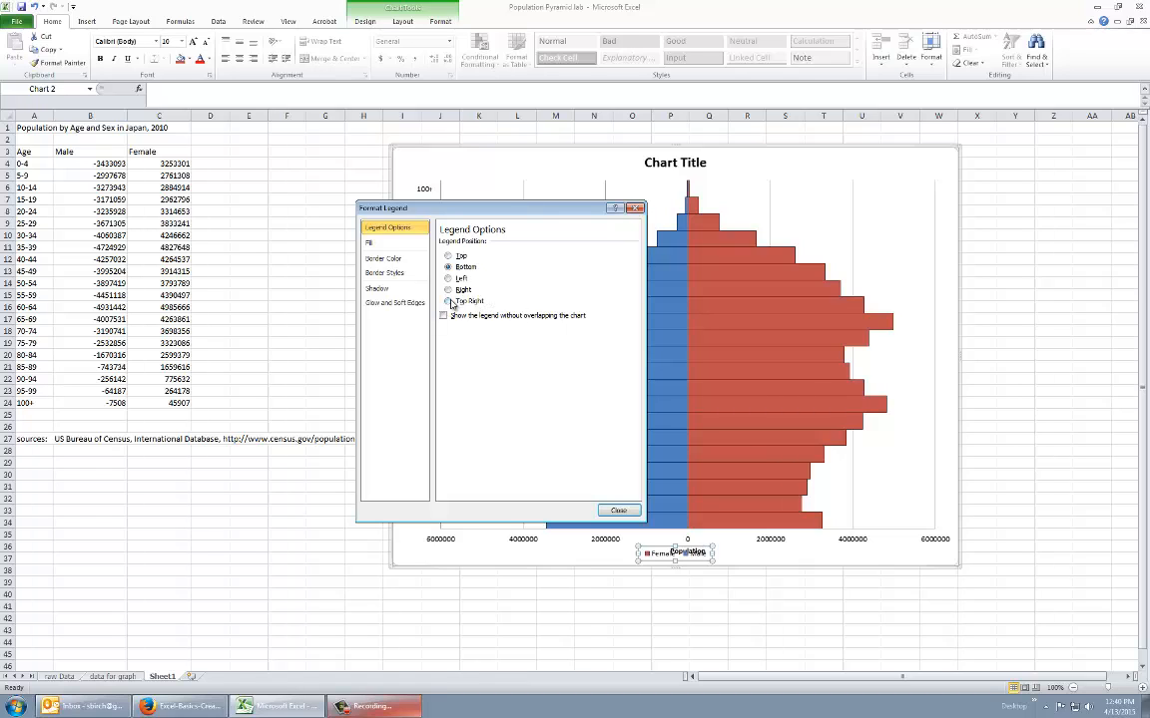
left_click(448, 302)
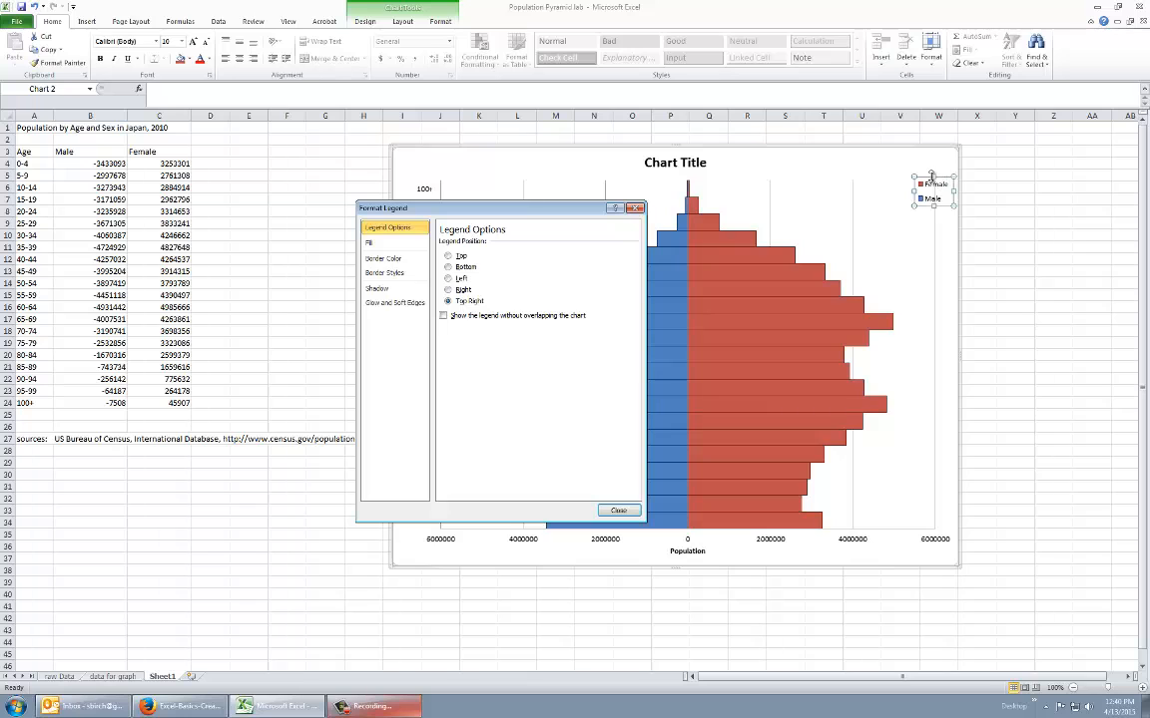
left_click(626, 512)
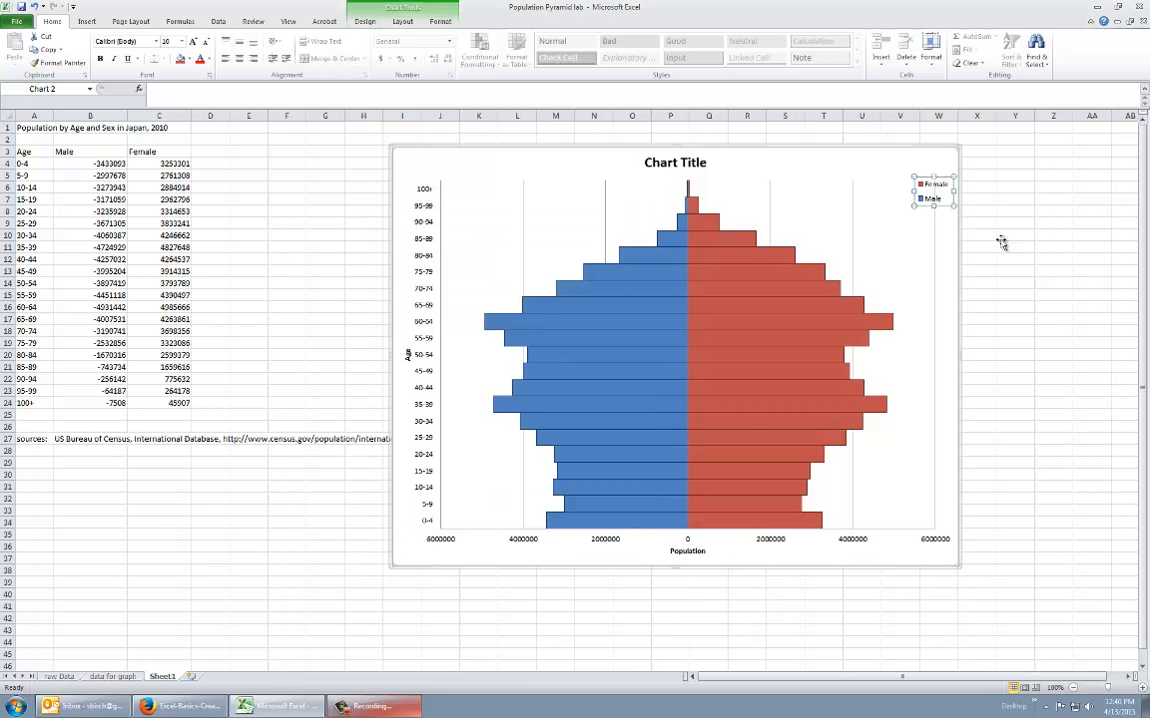
Step: Move the legend inside the plot area, into the empty upper-right corner above the Female bars
mouse_move(928, 175)
left_mouse_down()
mouse_move(896, 183)
mouse_move(928, 177)
left_mouse_up()
left_click(929, 200)
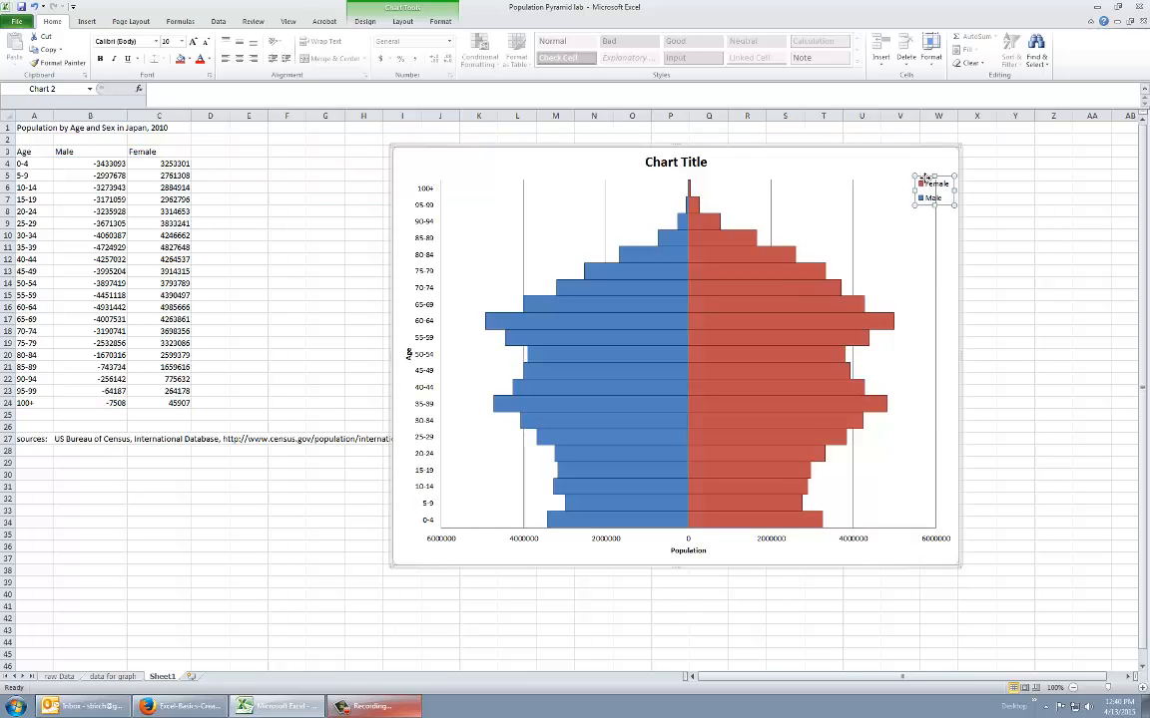
left_click_drag(928, 190, 884, 202)
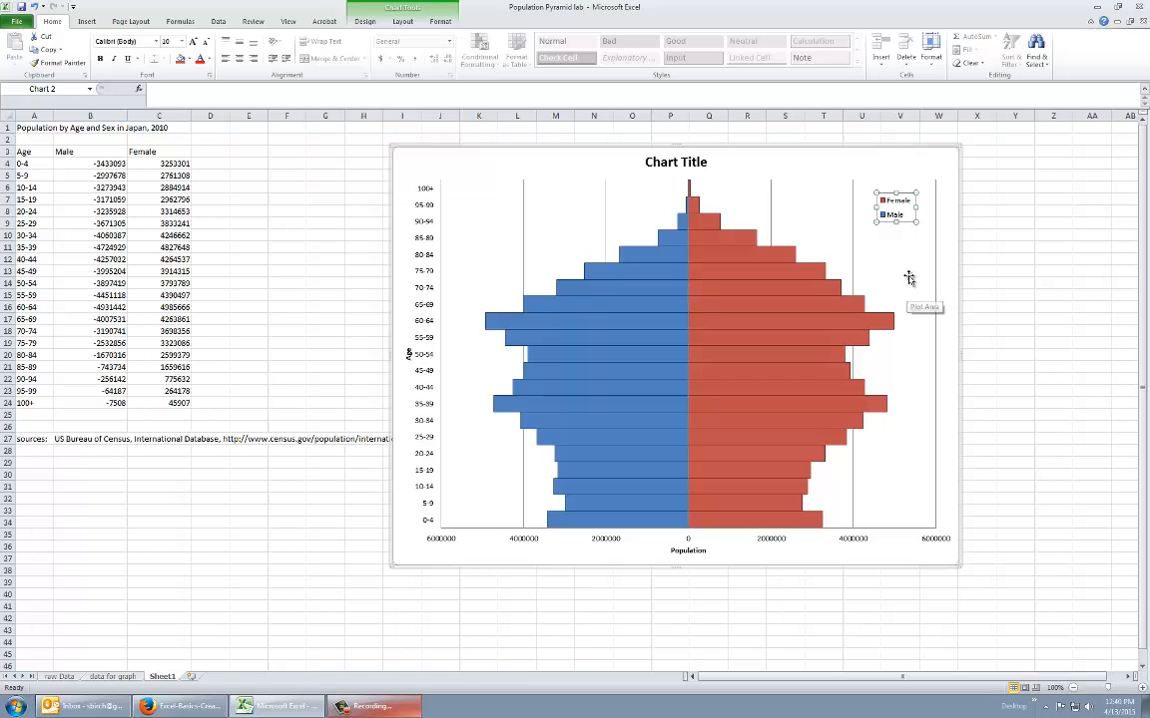
left_click(912, 220)
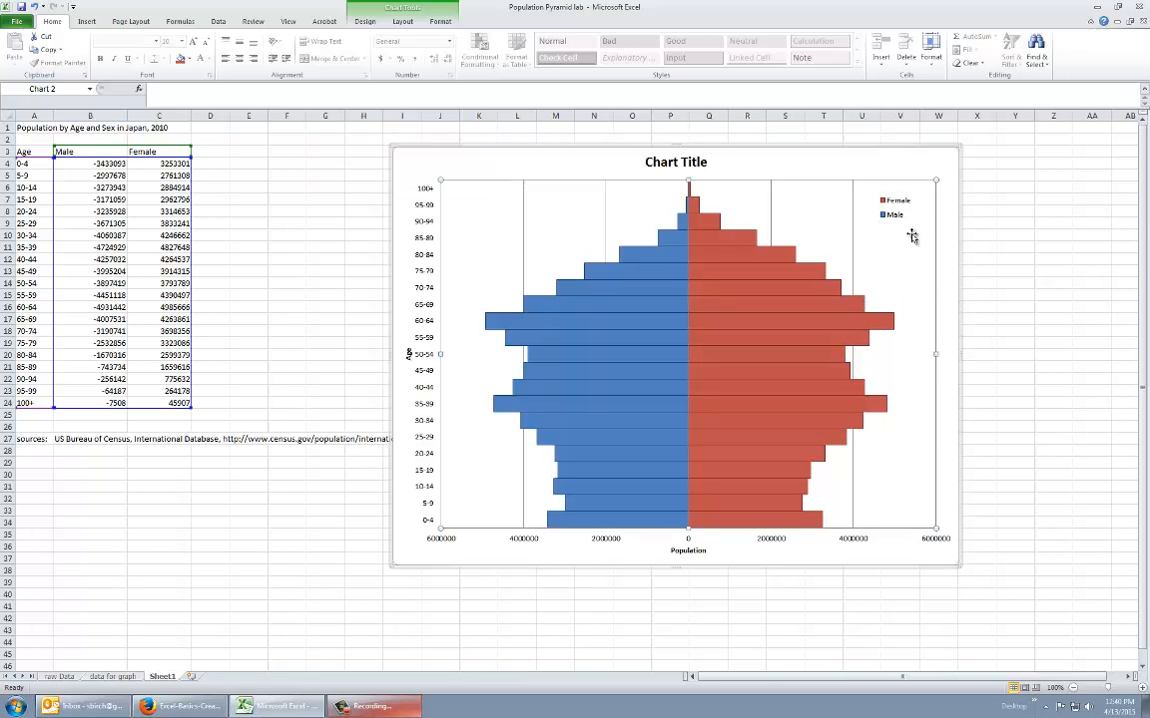
Step: Set the legend's font size to 12
left_click(897, 203)
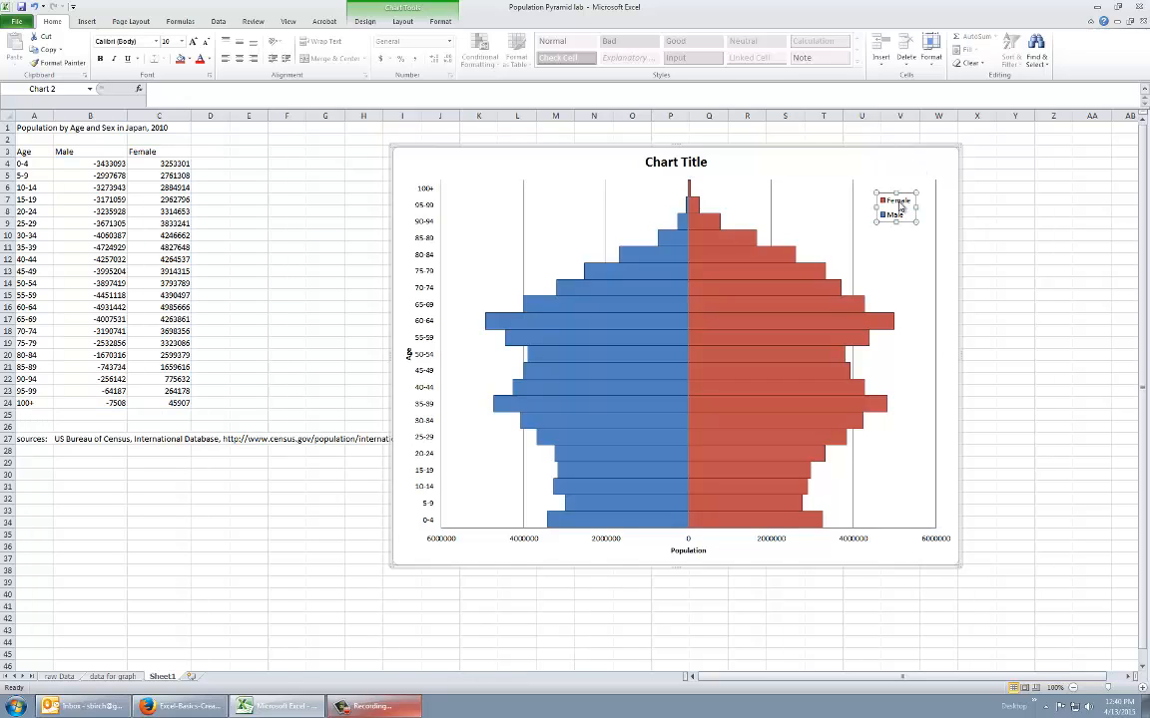
right_click(899, 205)
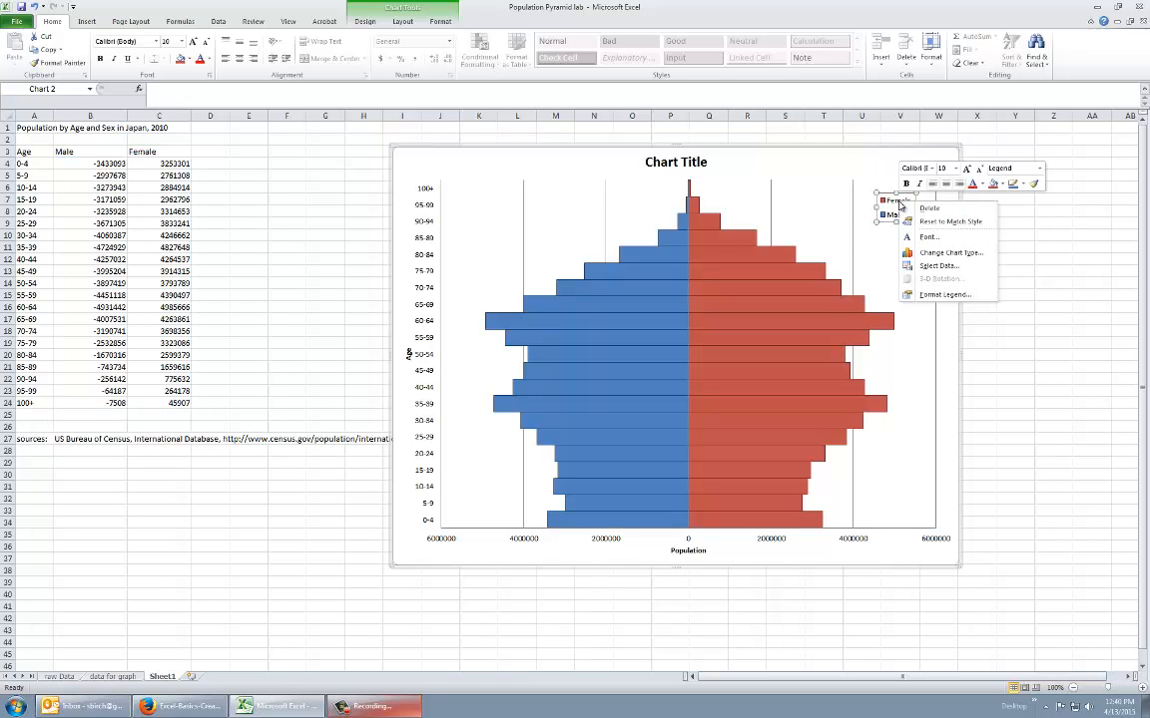
left_click(955, 167)
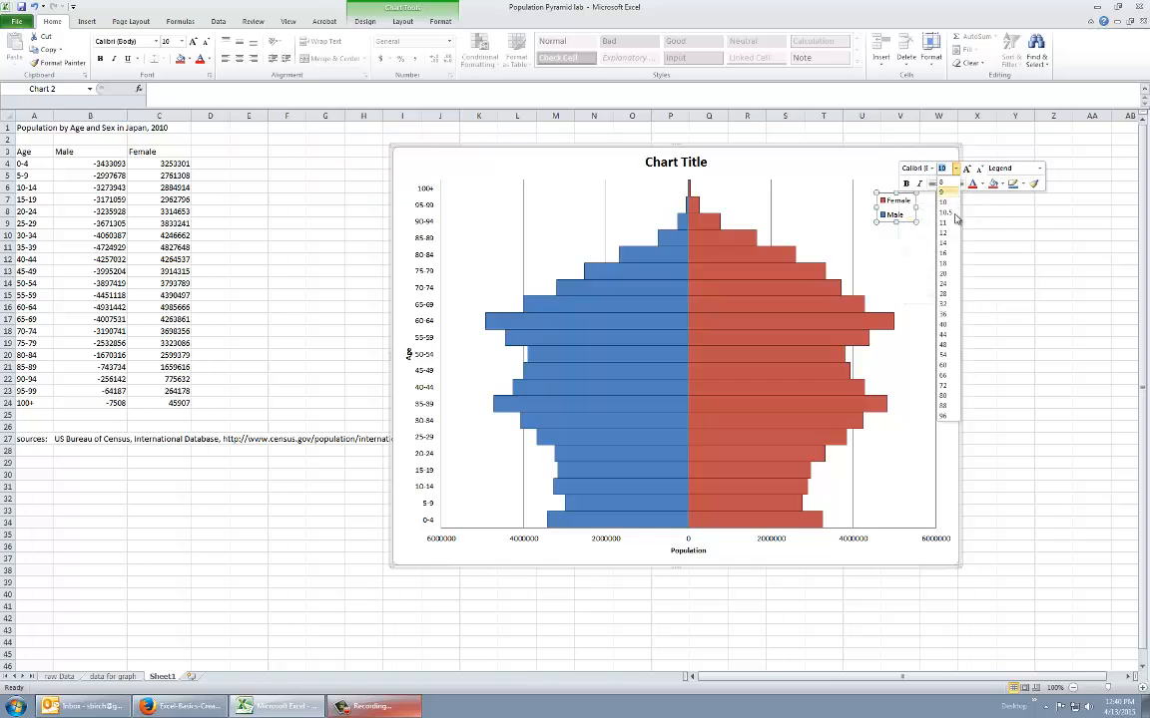
left_click(903, 229)
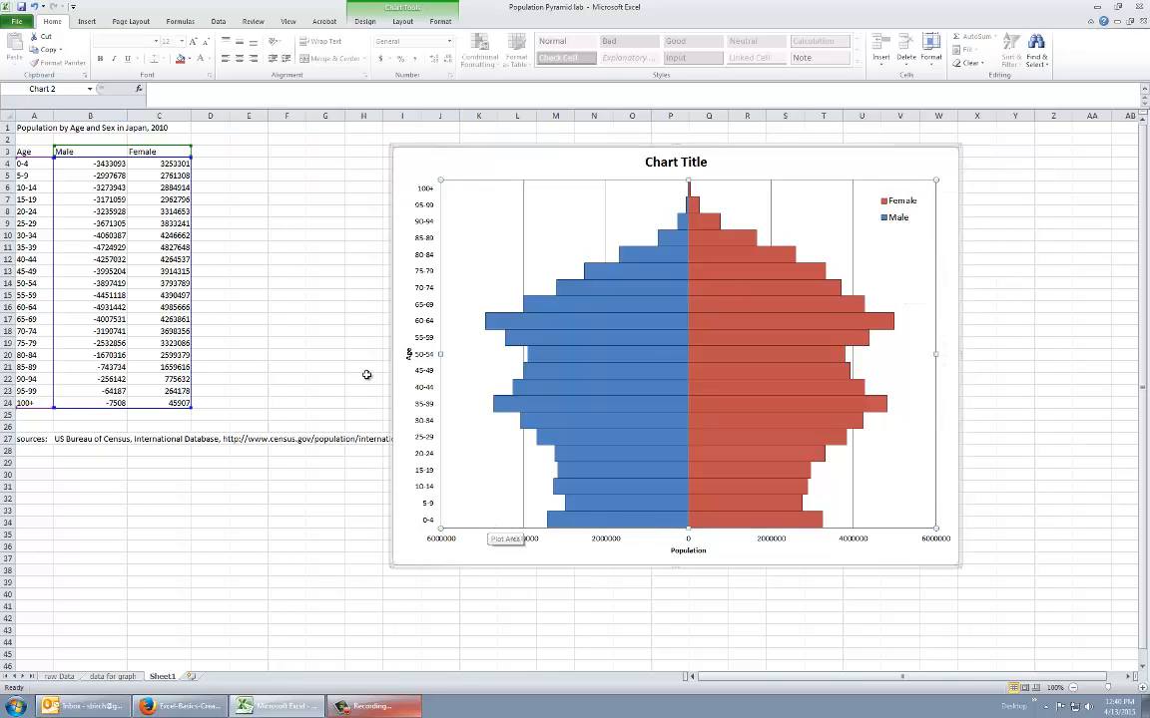
Step: Set the font size of the chart's Age axis title to 12
left_click(412, 358)
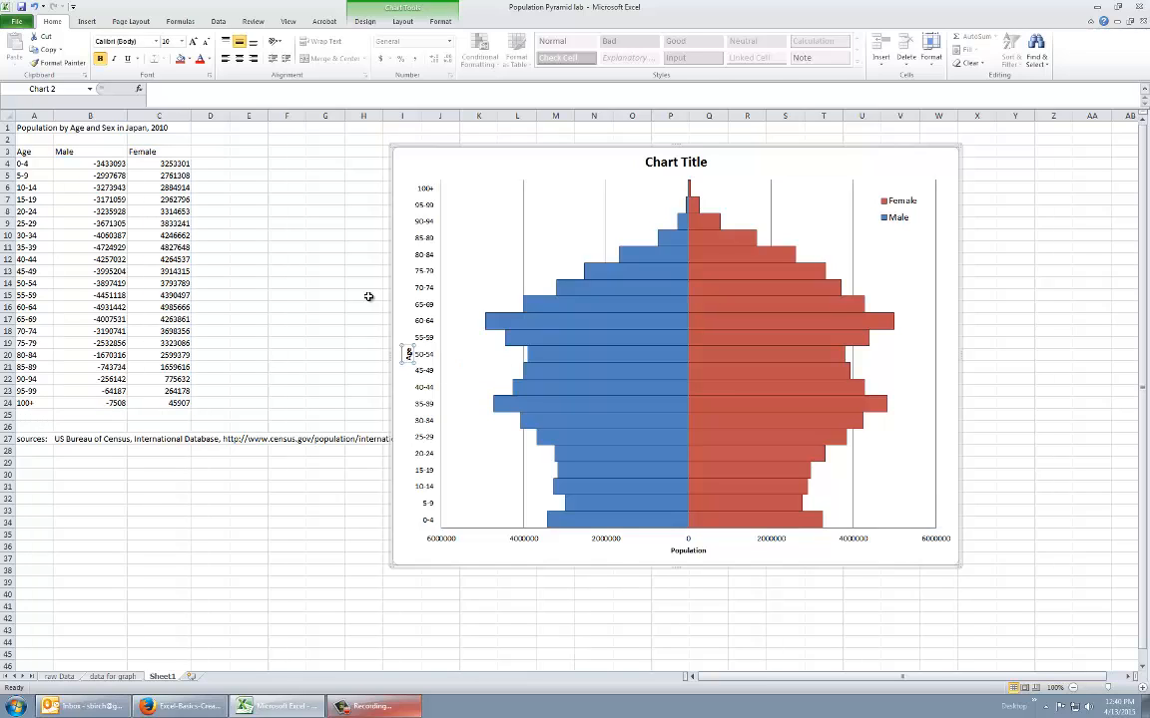
left_click(181, 41)
left_click(408, 355)
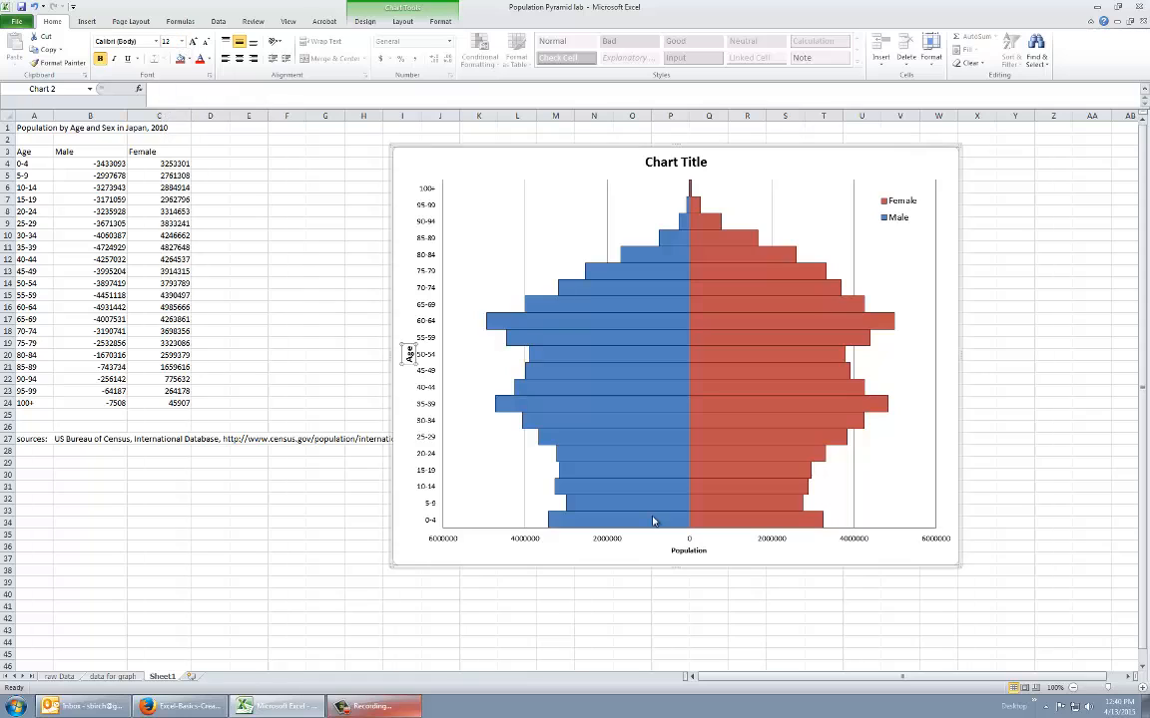
Step: Set the font size of the chart's Population axis title to 12
left_click(688, 554)
right_click(687, 554)
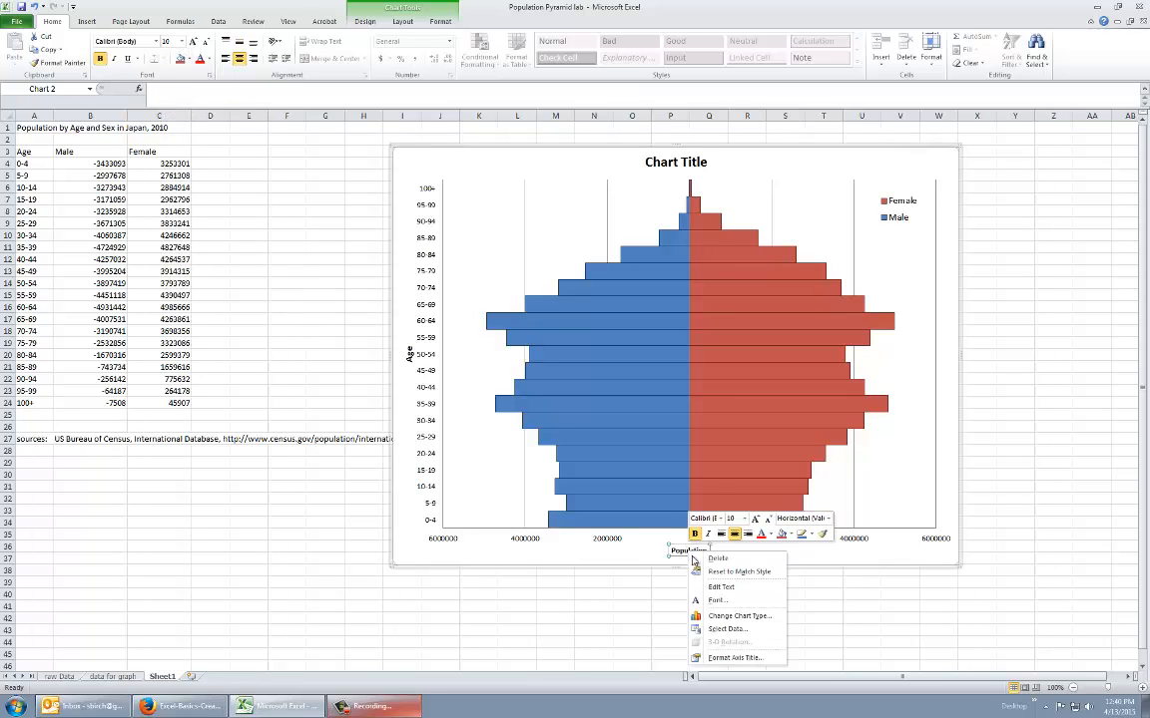
left_click(745, 519)
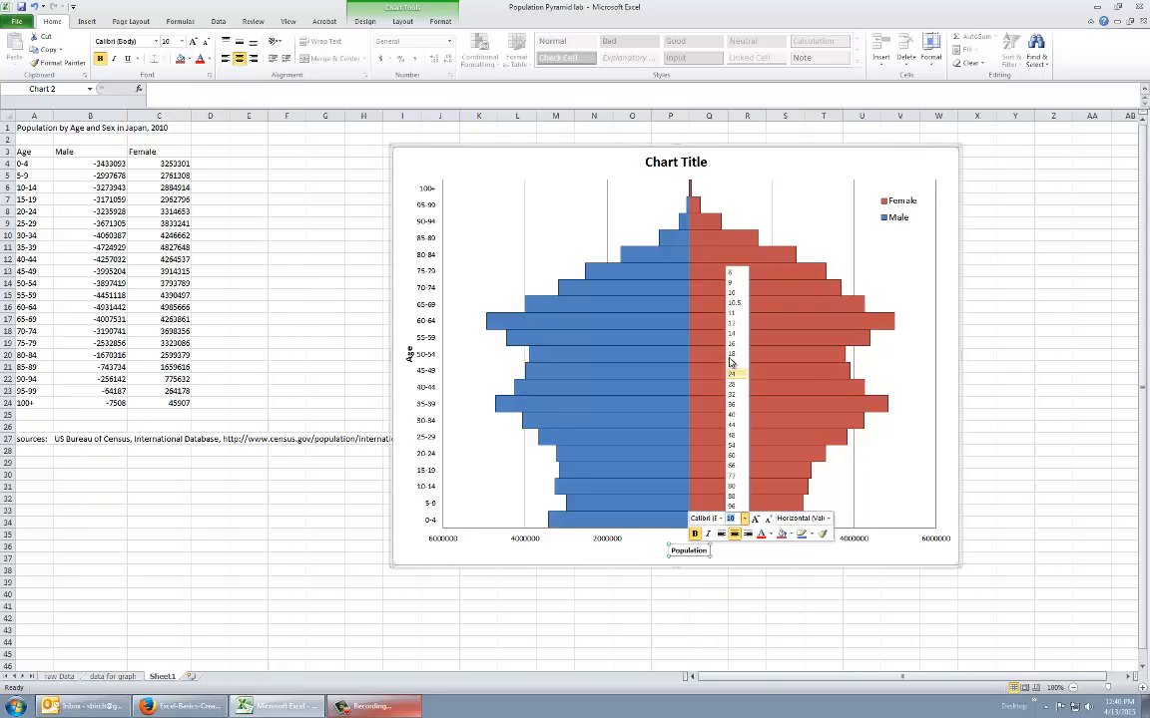
left_click(732, 325)
left_click(758, 559)
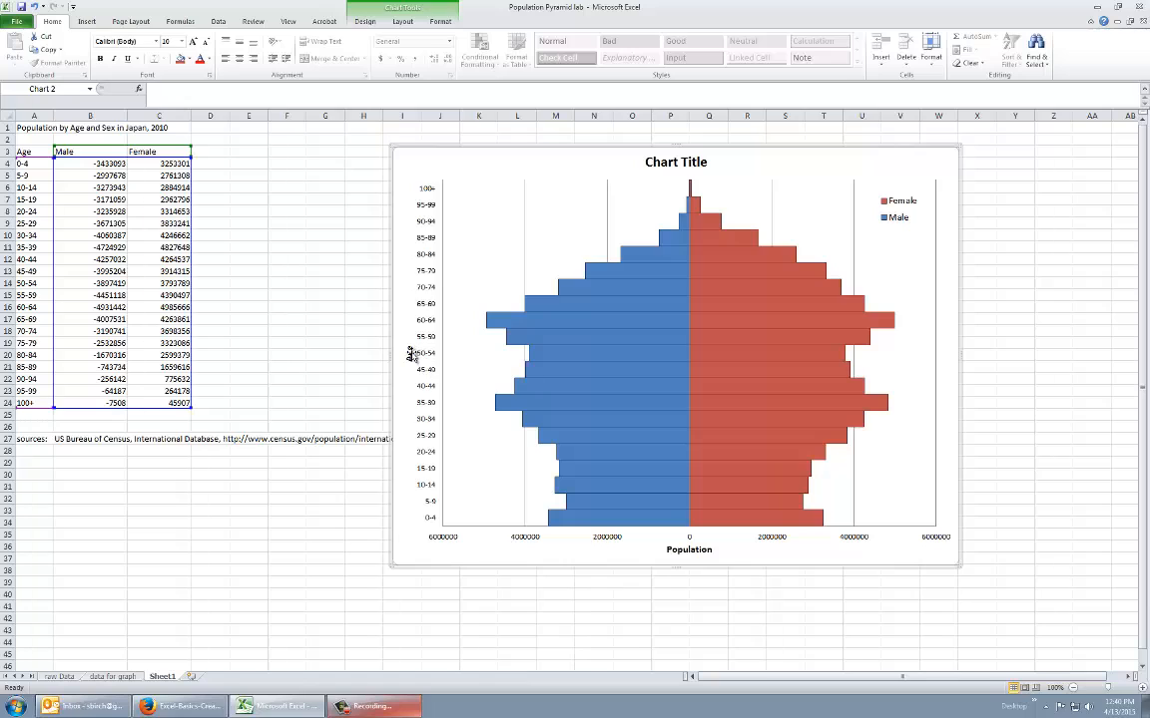
Step: Move the Age axis title slightly outward, away from the age-group labels
left_click(408, 351)
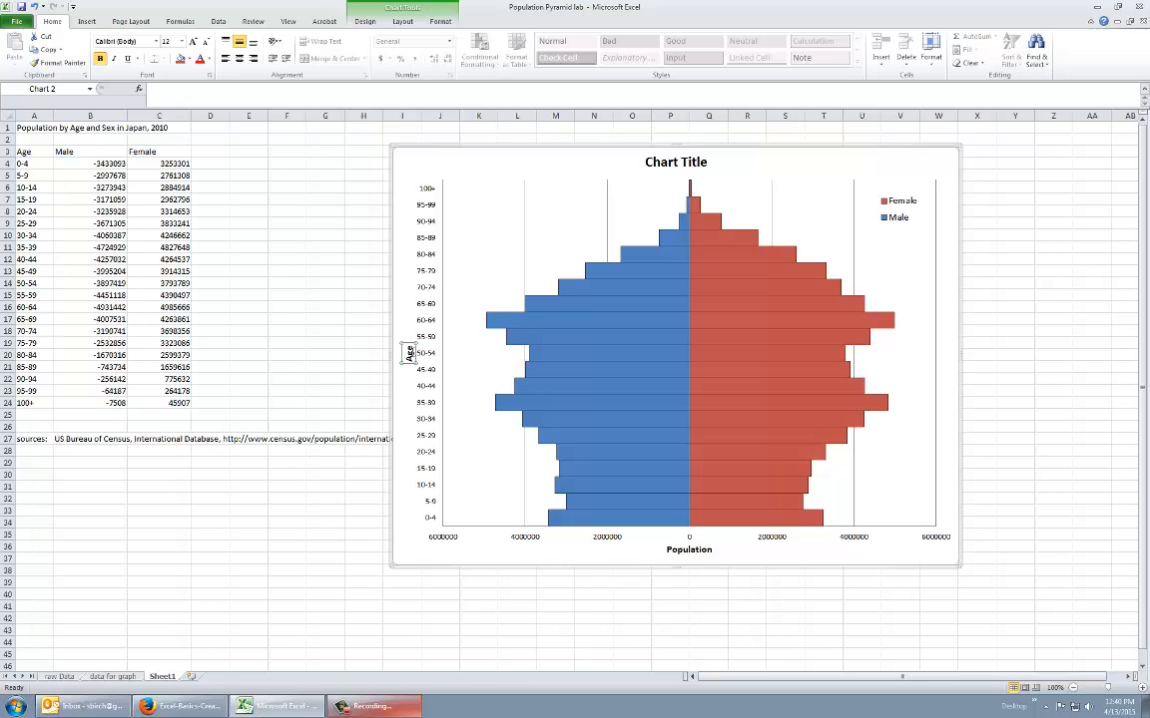
left_click(405, 348)
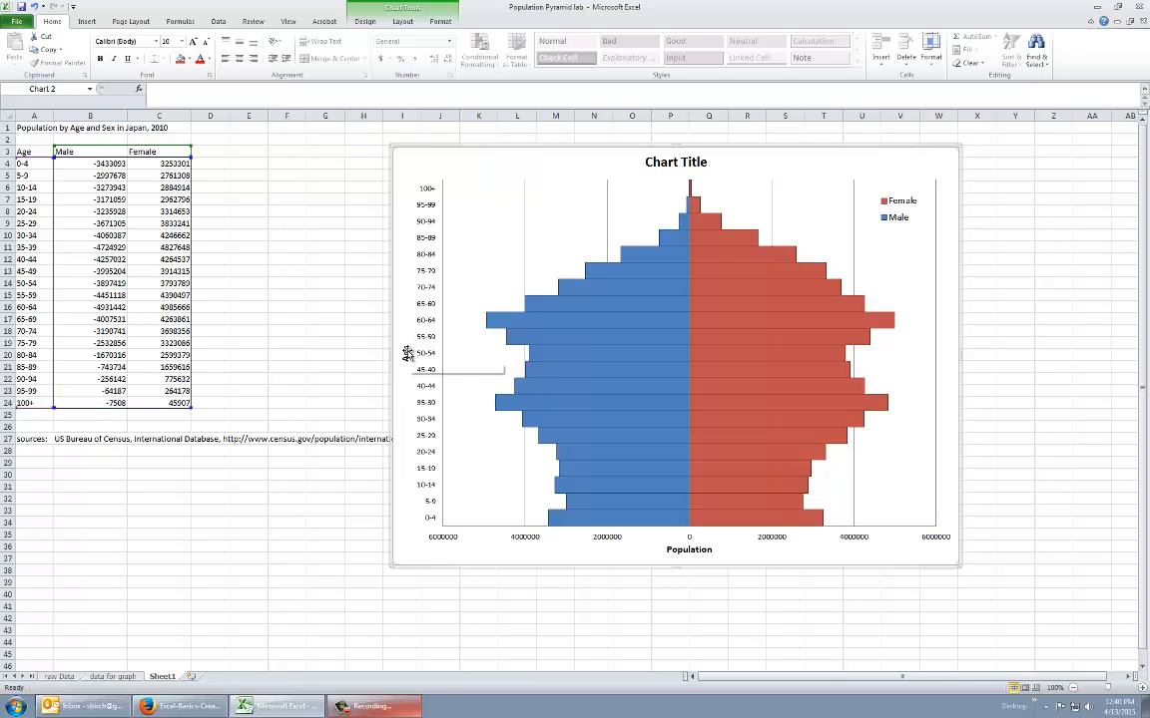
left_click(675, 162)
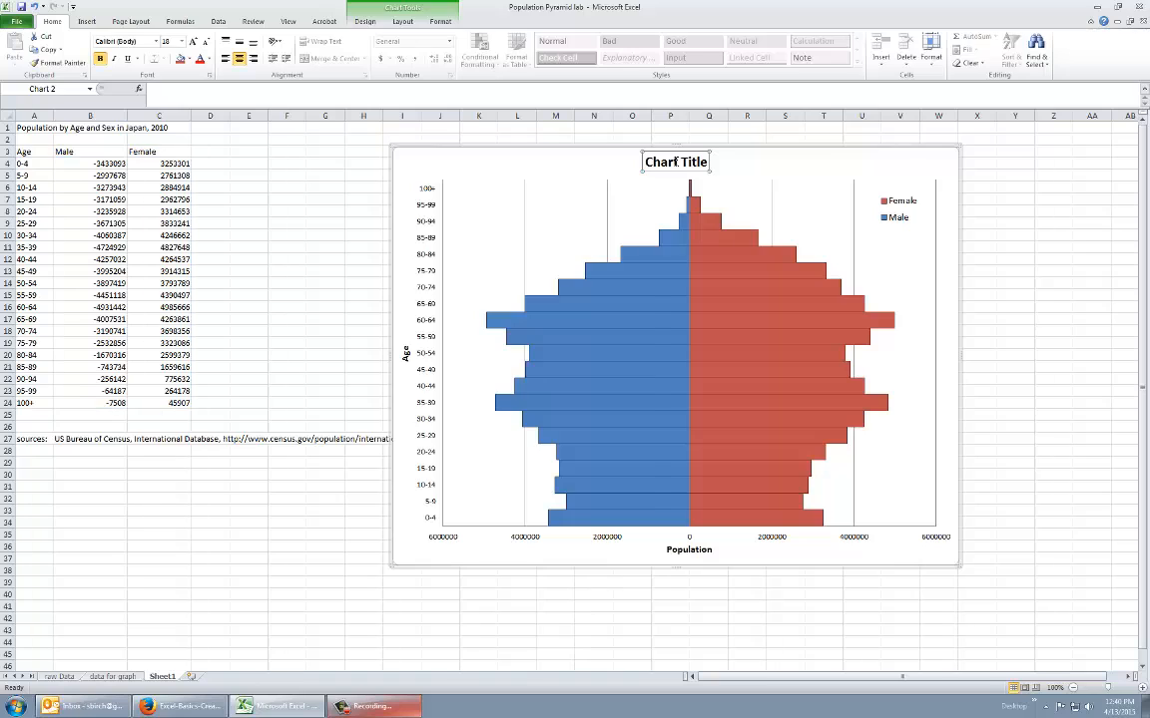
double_click(675, 161)
left_click_drag(708, 161, 591, 165)
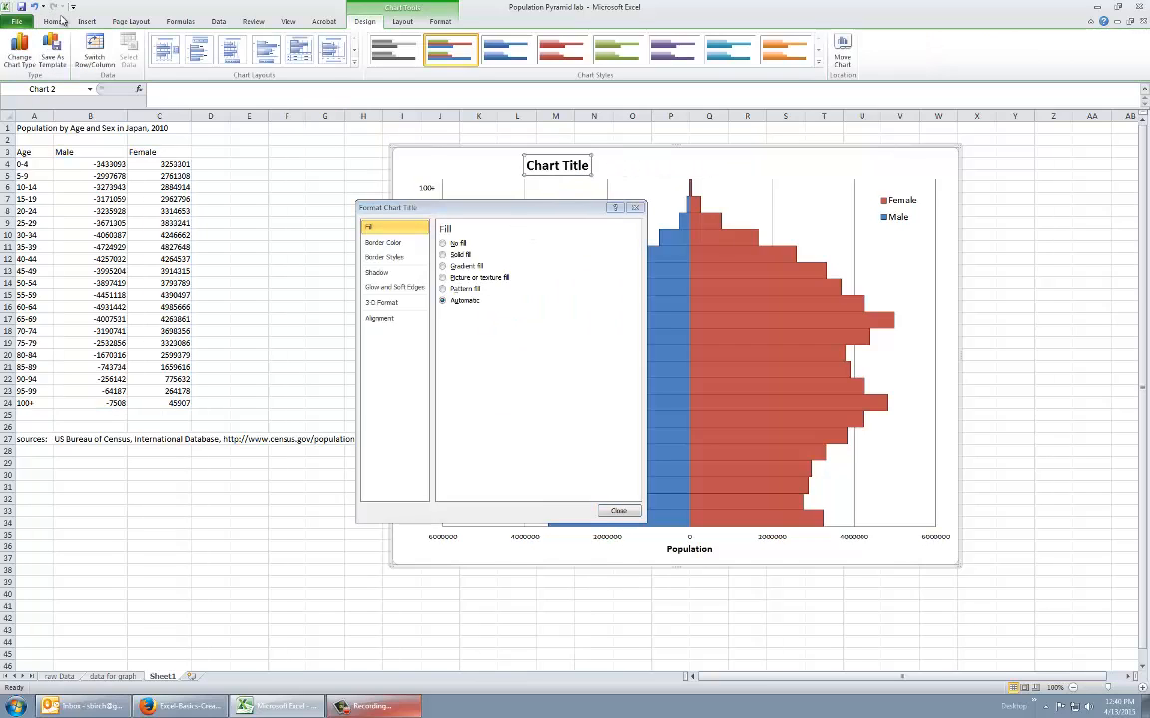
left_click(33, 6)
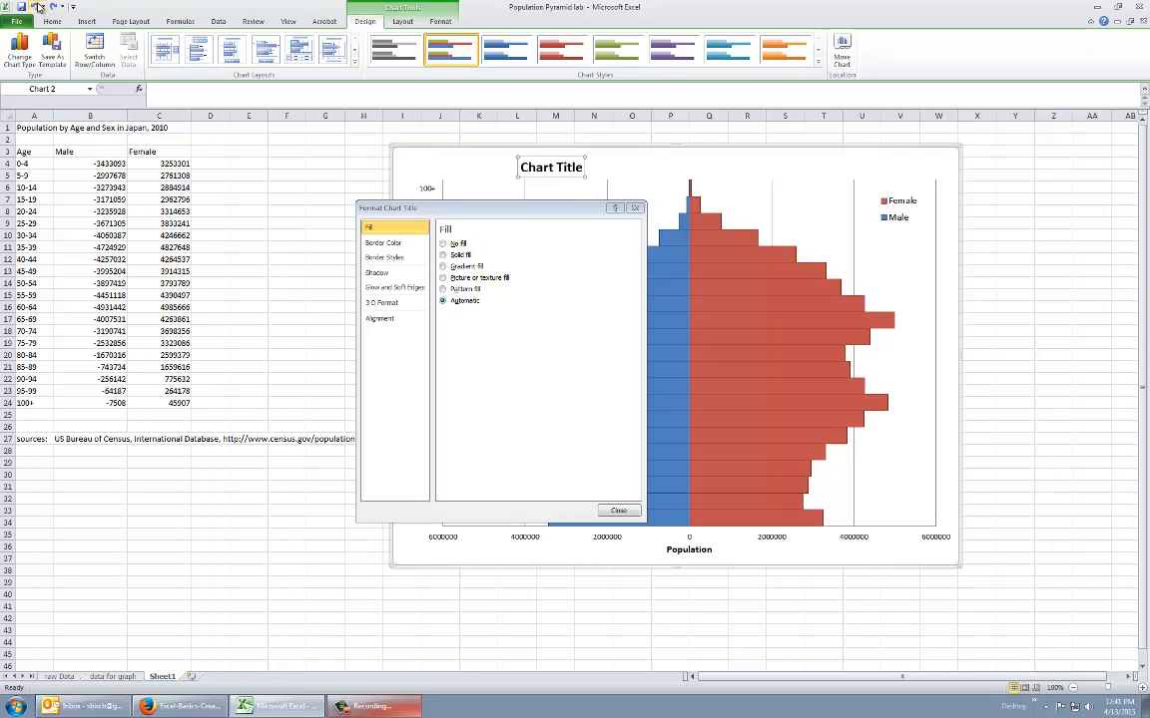
left_click(36, 6)
Step: Replace the placeholder chart title with "Age and Sex Composition, Japan, 2010", close the formatting dialog and deselect the chart
left_click(697, 165)
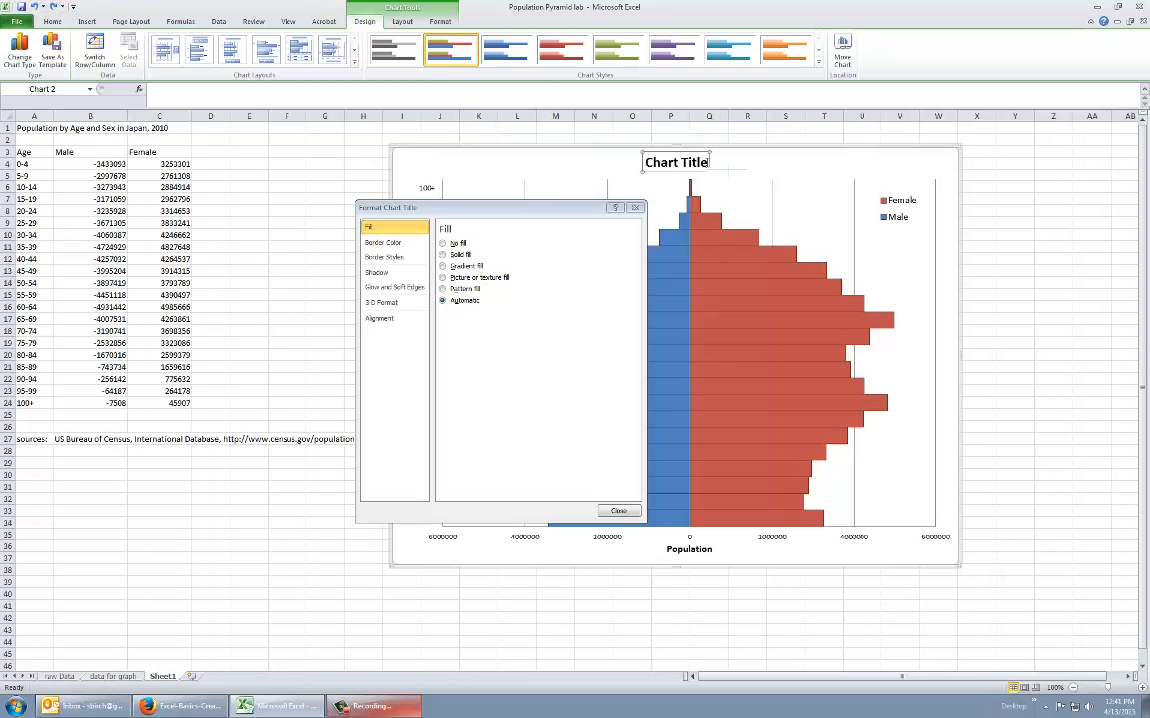
key("BackSpace")
key("BackSpace")
key("BackSpace")
key("BackSpace")
key("BackSpace")
key("BackSpace")
key("BackSpace")
key("BackSpace")
key("BackSpace")
key("BackSpace")
key("BackSpace")
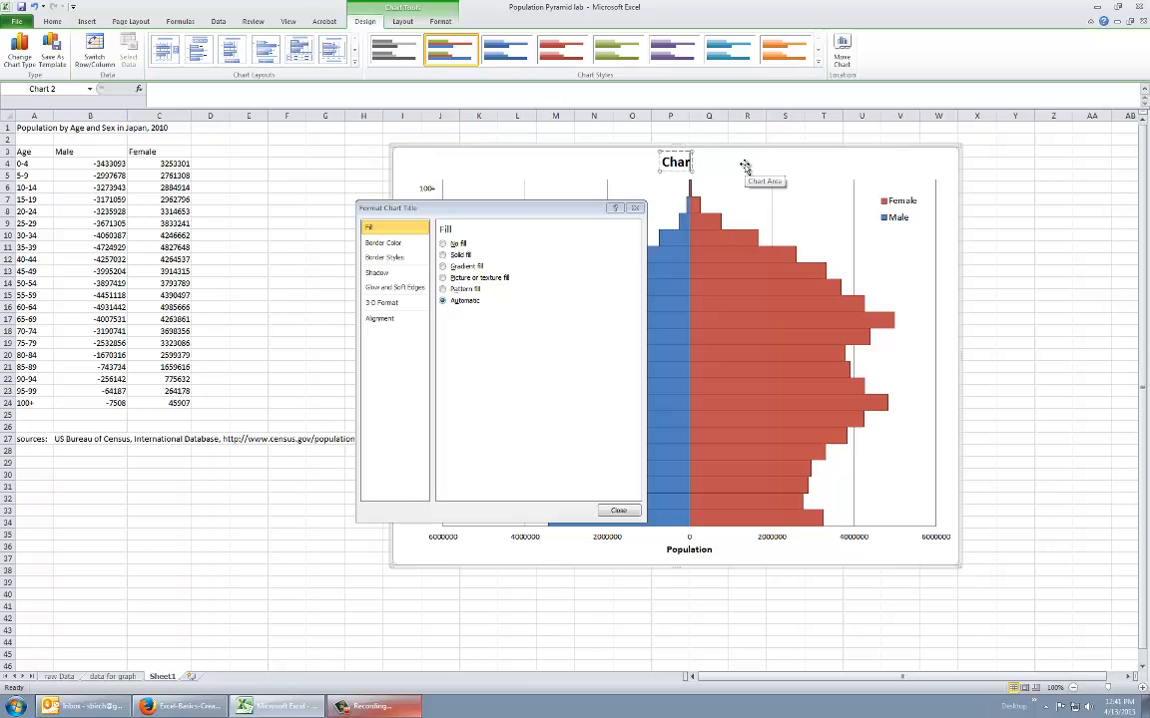
type("Age and Sex Compo")
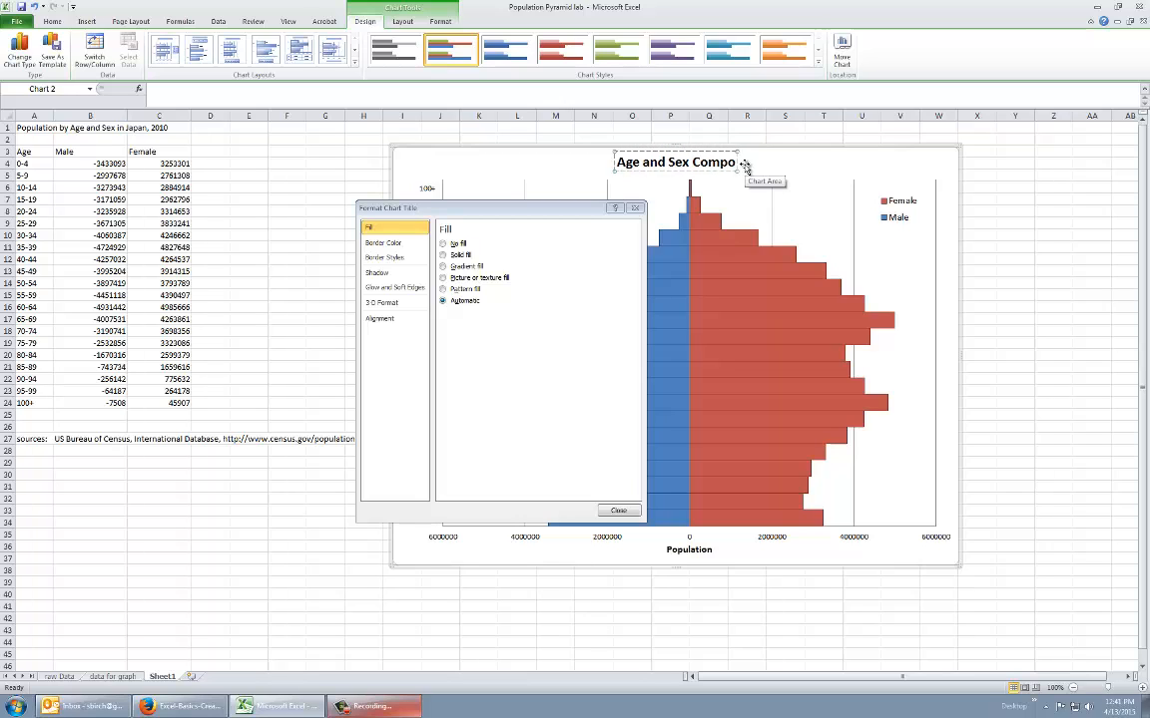
type("sition, Japa")
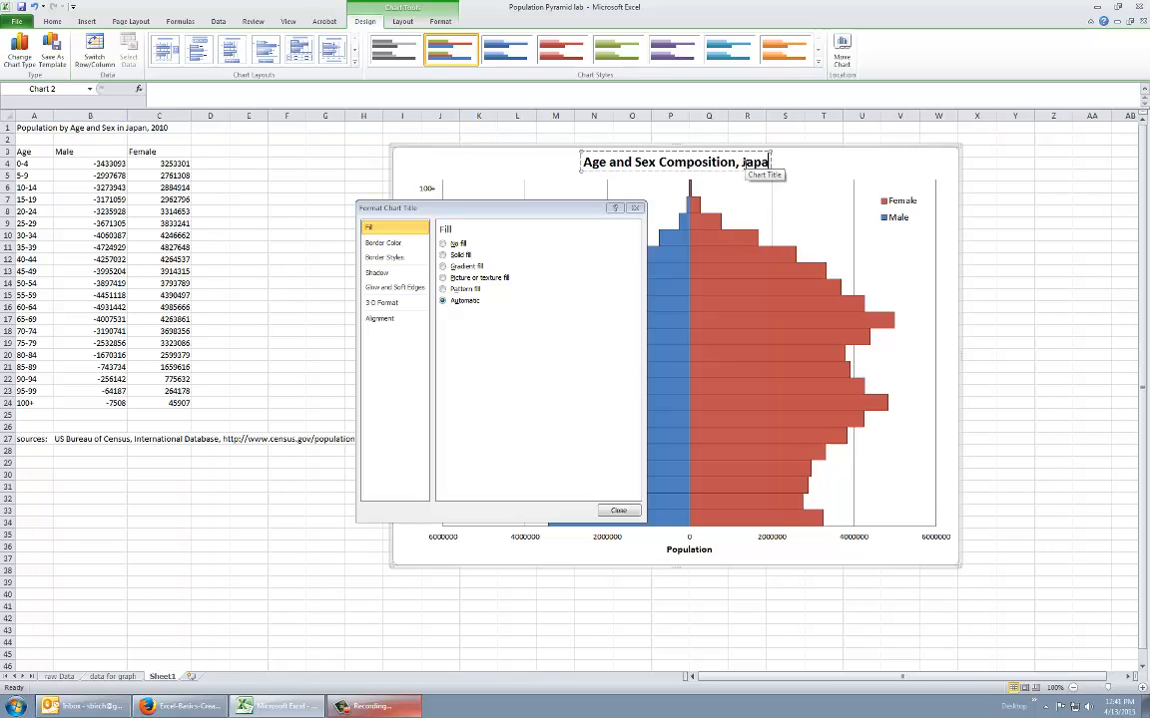
type("n, 2010")
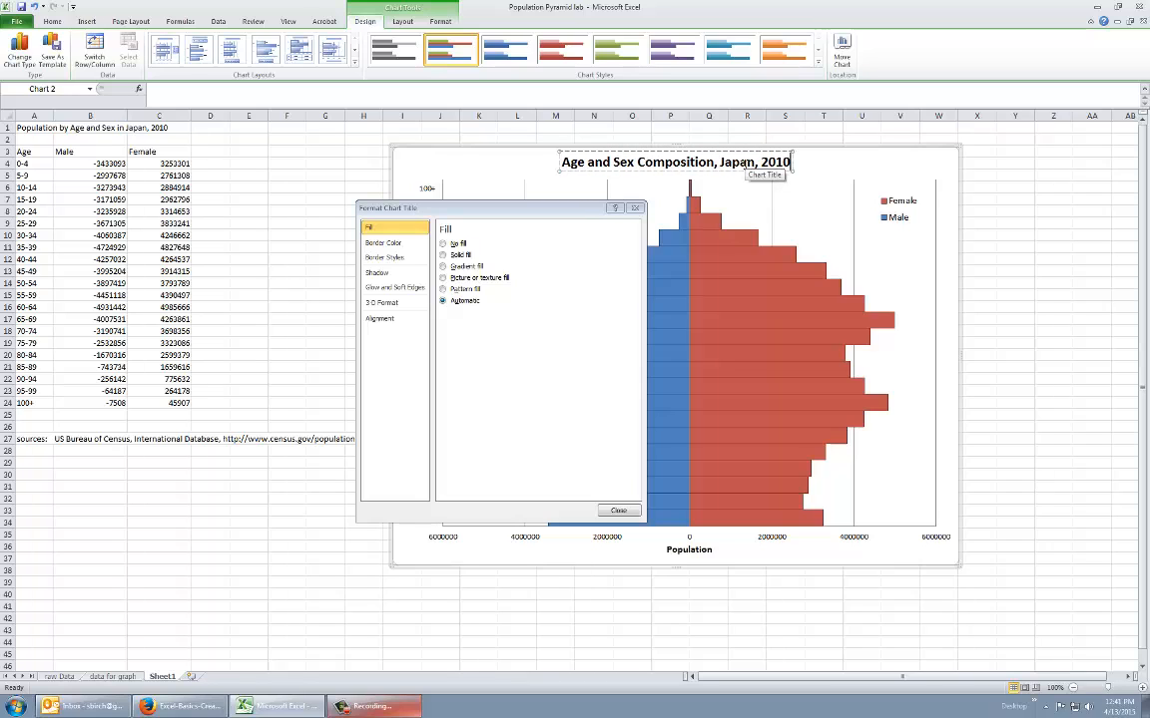
key("Return")
key("BackSpace")
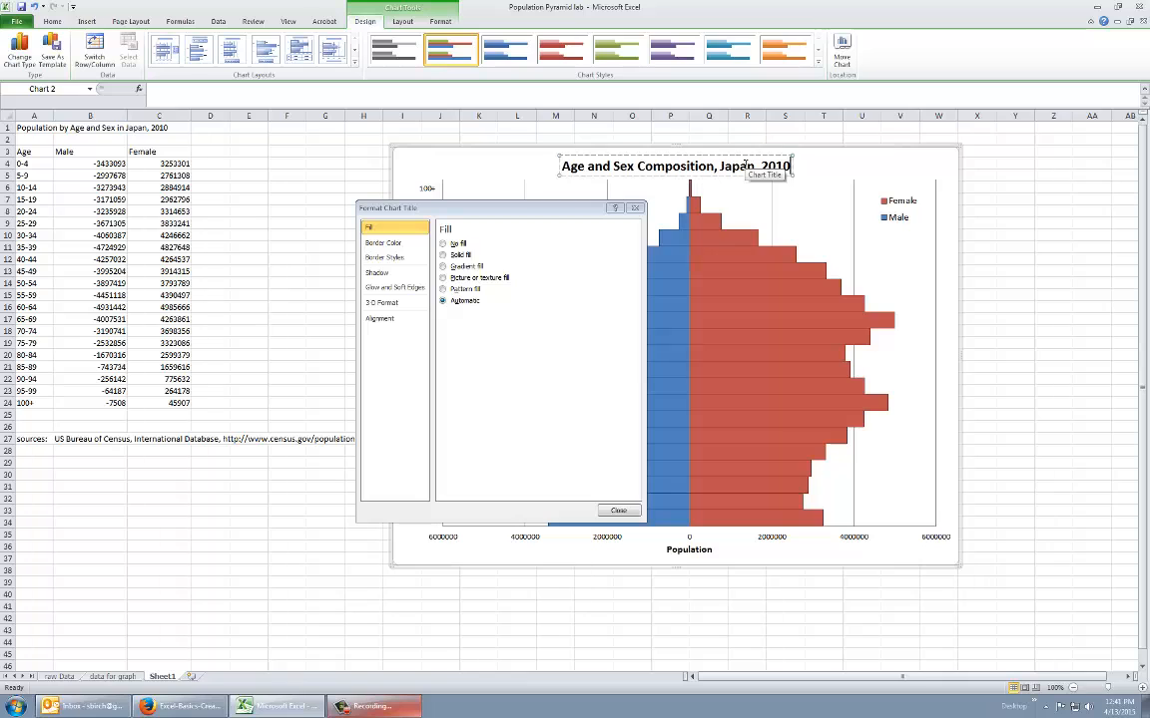
left_click(875, 166)
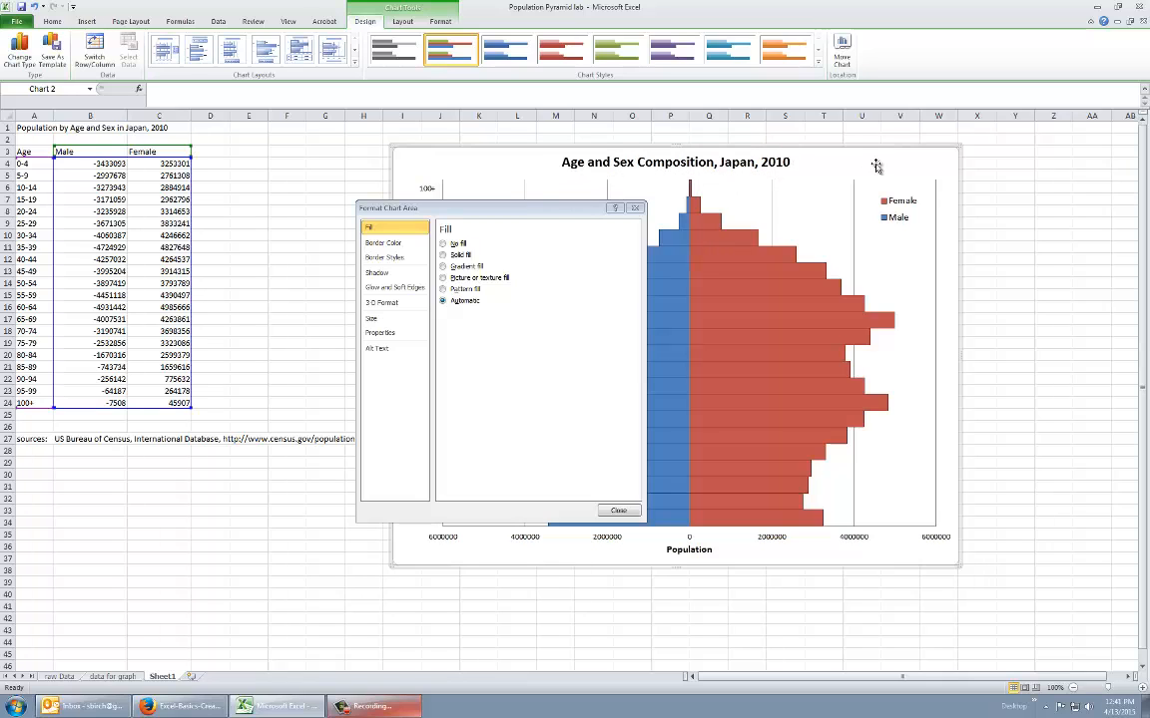
left_click(619, 511)
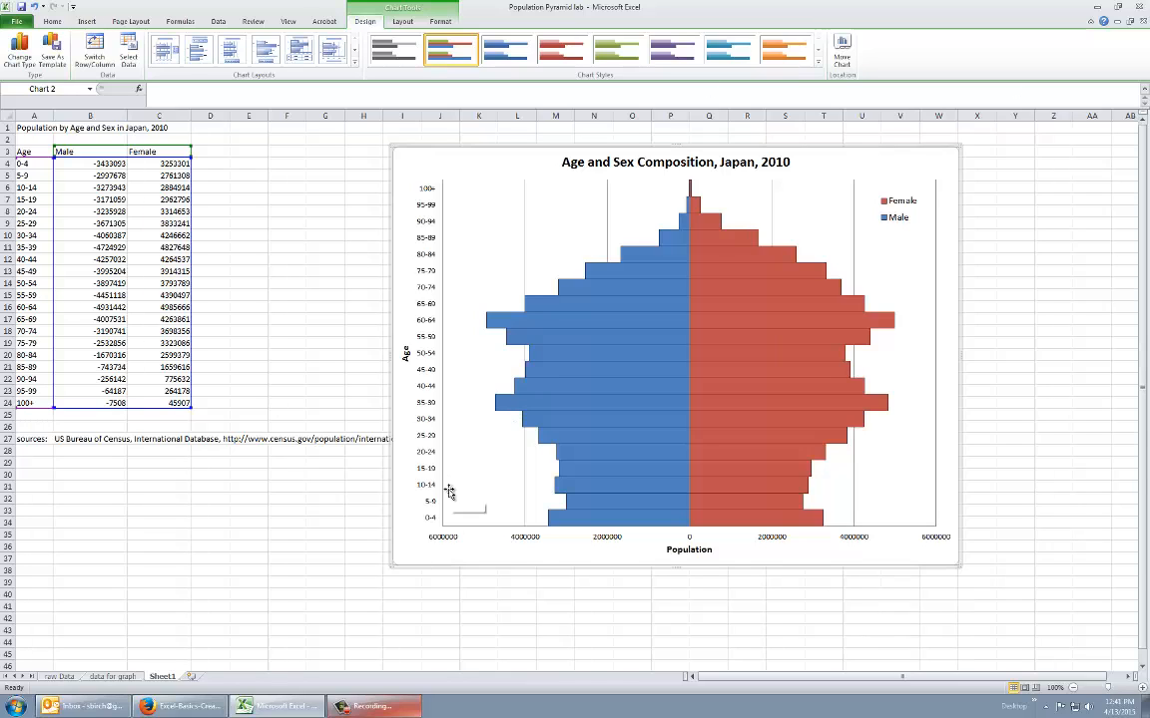
left_click(396, 582)
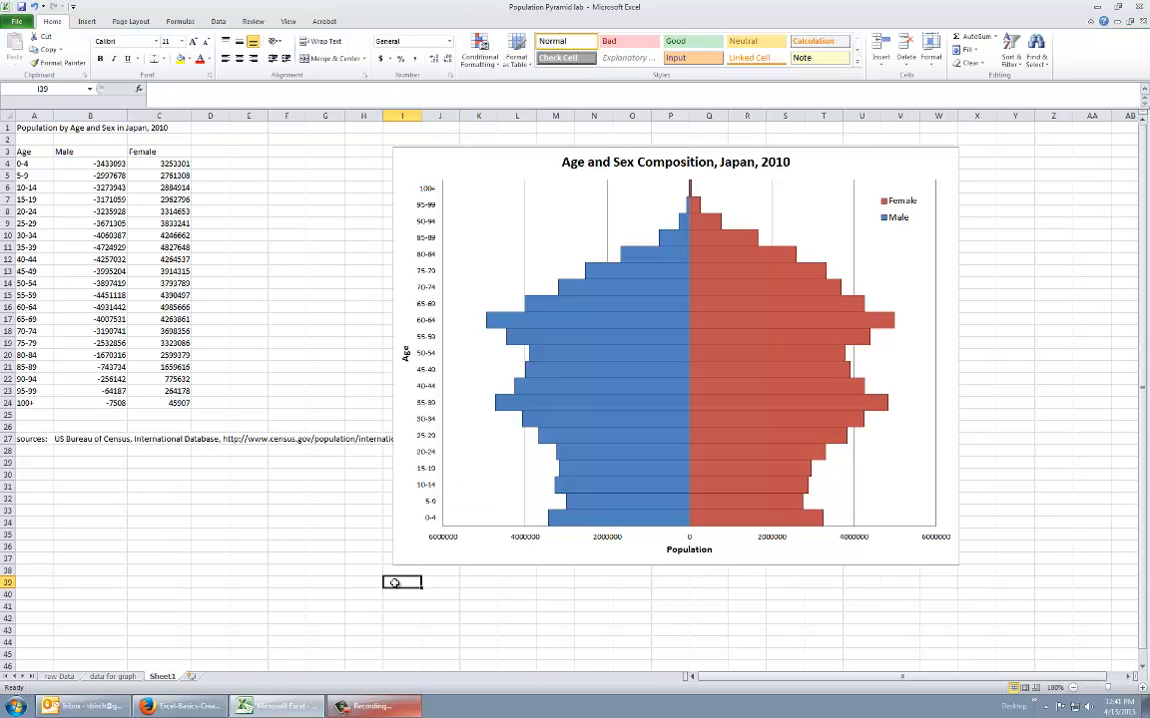
Step: Examine the source citation below the data table and the pyramid's male and female bars from the youngest to the oldest age groups
left_click(20, 439)
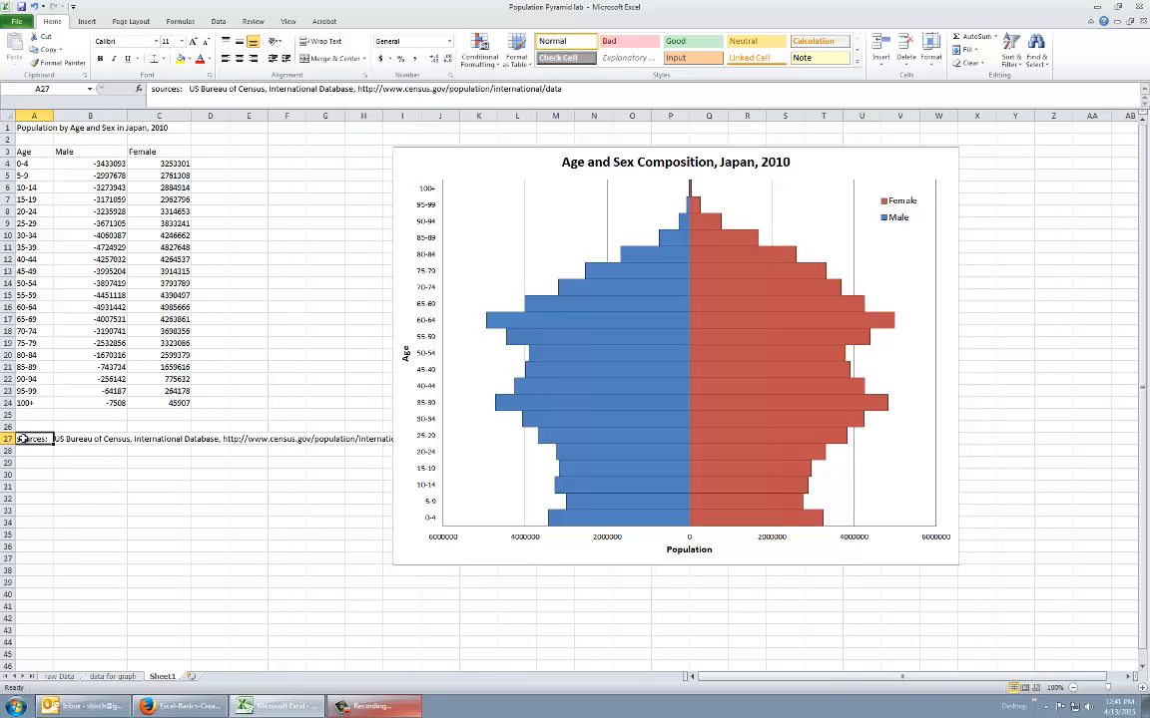
left_click_drag(20, 439, 80, 441)
left_click(82, 509)
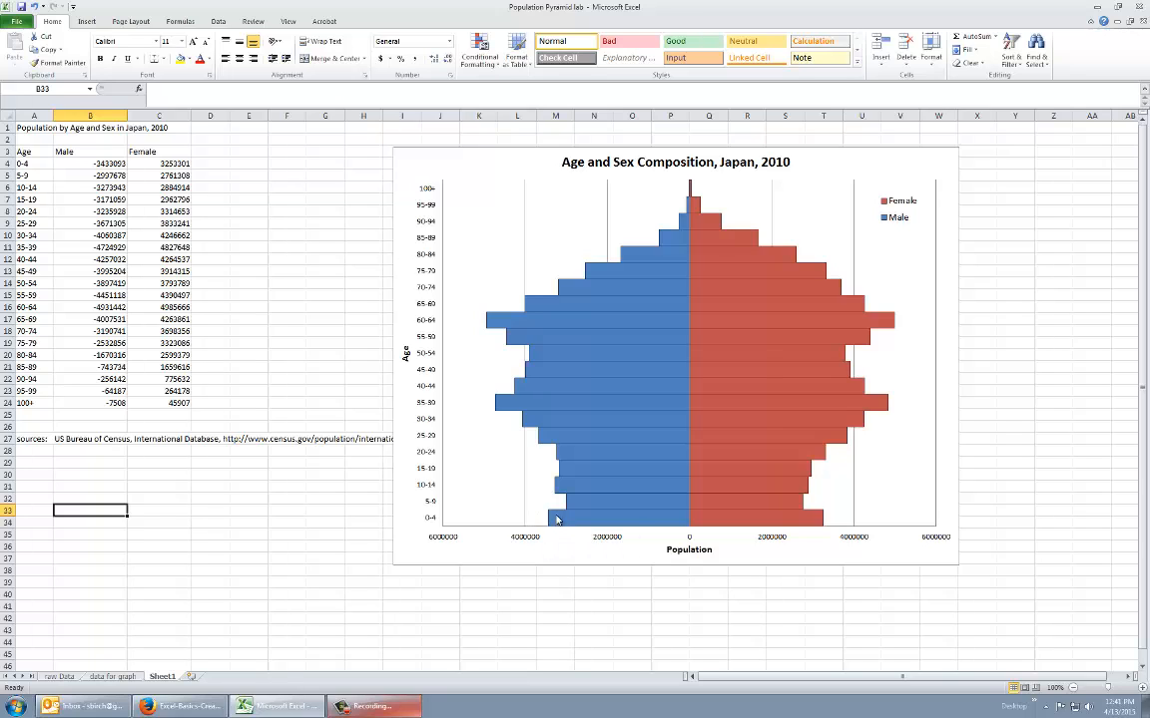
mouse_move(548, 513)
mouse_move(550, 448)
mouse_move(501, 327)
mouse_move(702, 212)
mouse_move(687, 250)
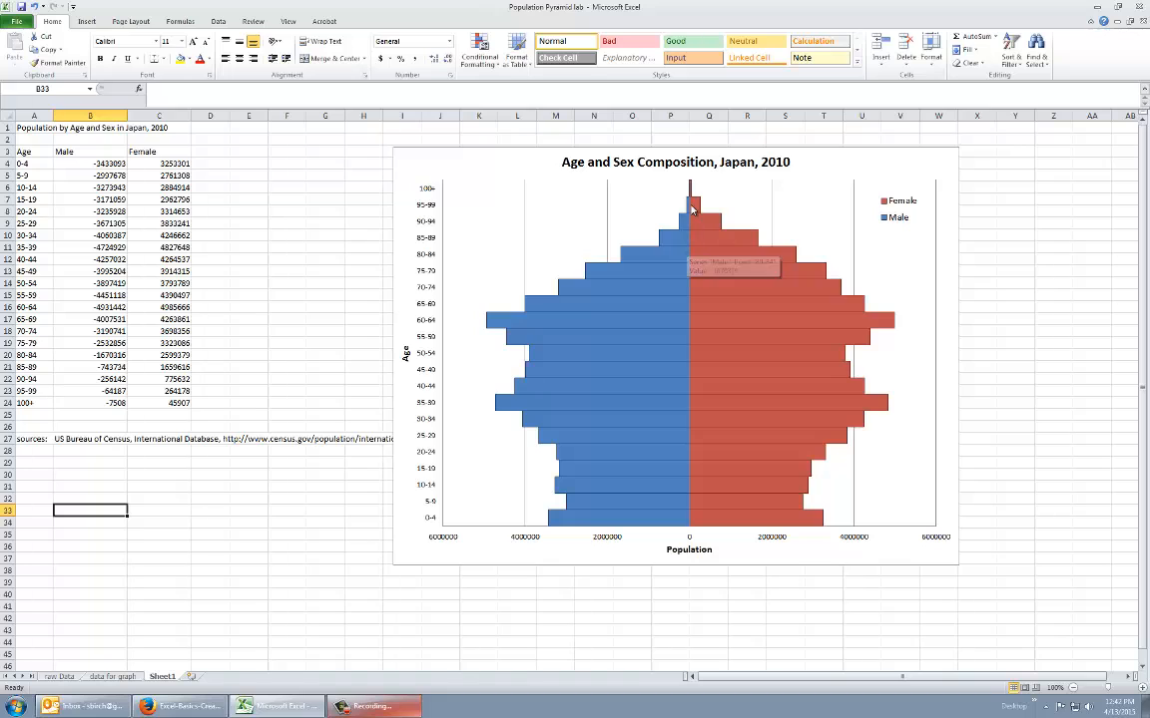